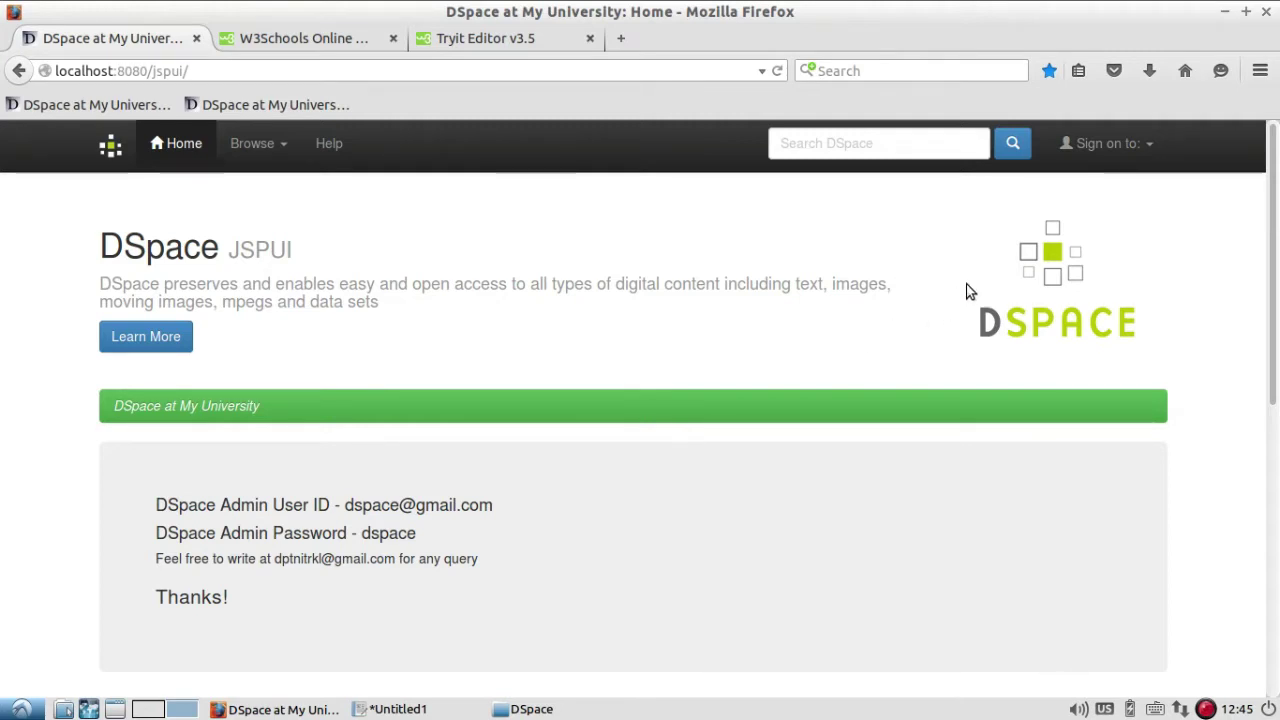
- Sign in to My DSpace with the administrator account
left_click(1150, 150)
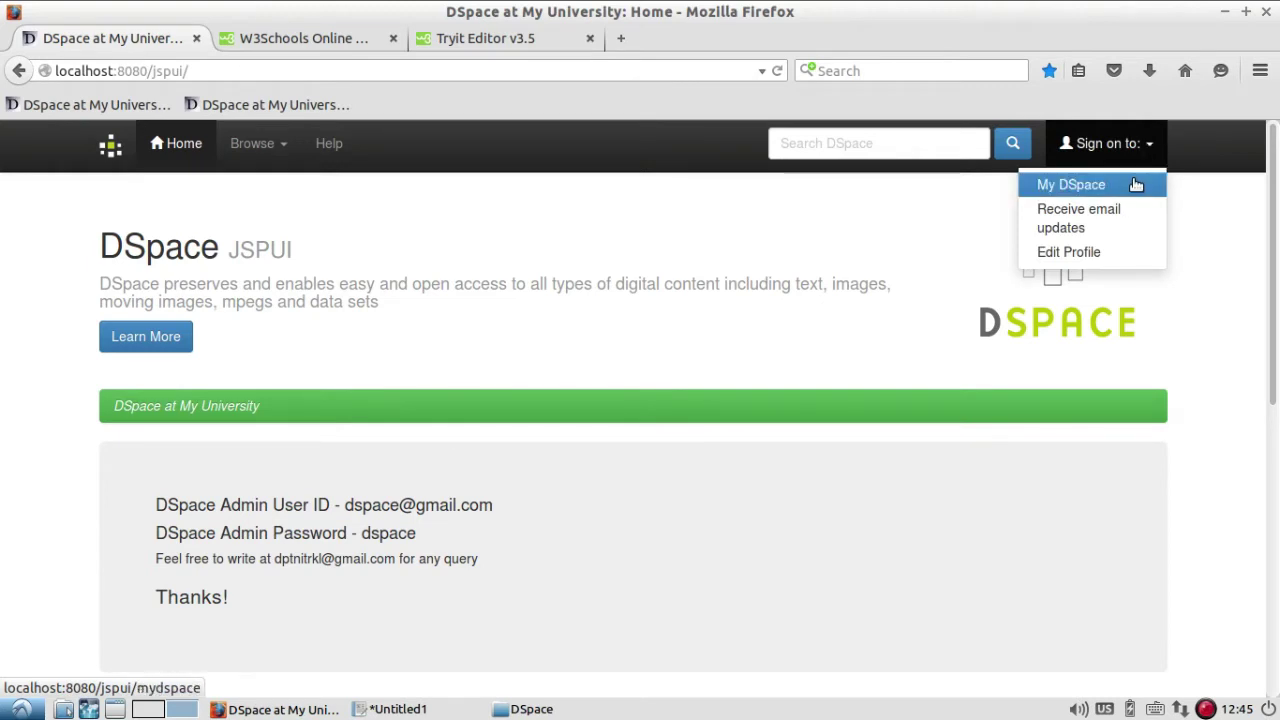
left_click(1133, 185)
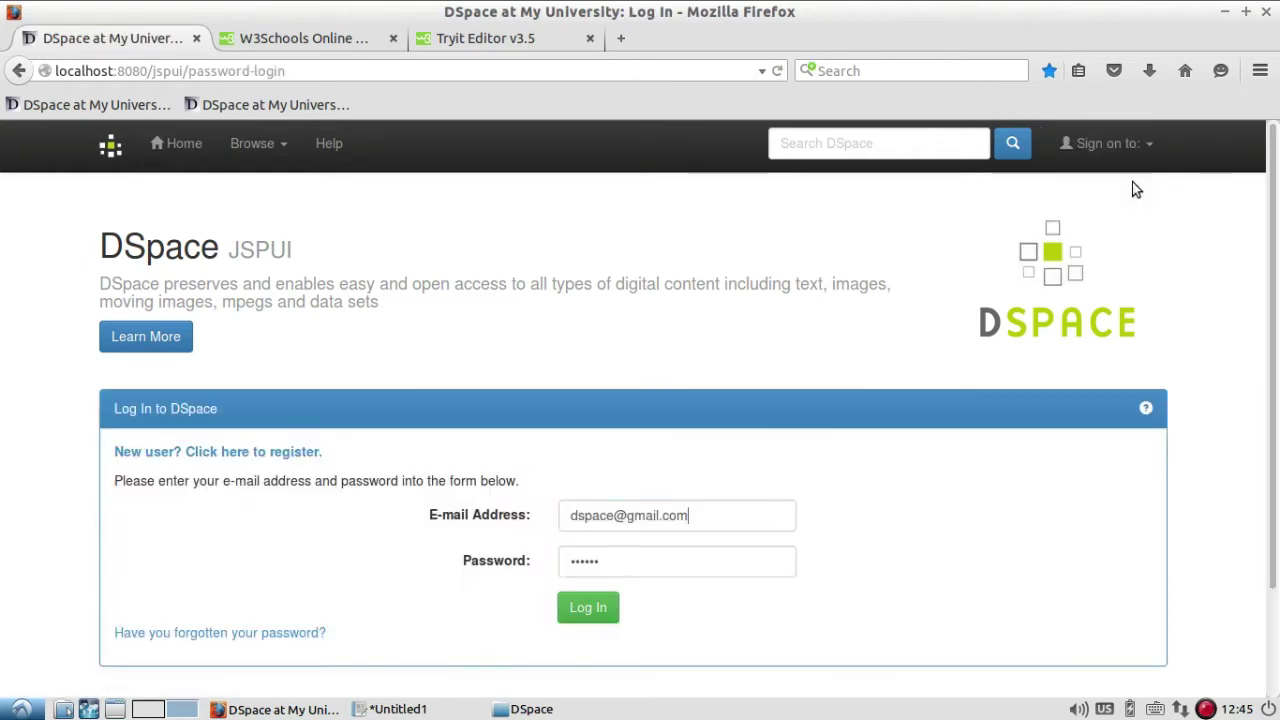
left_click(597, 611)
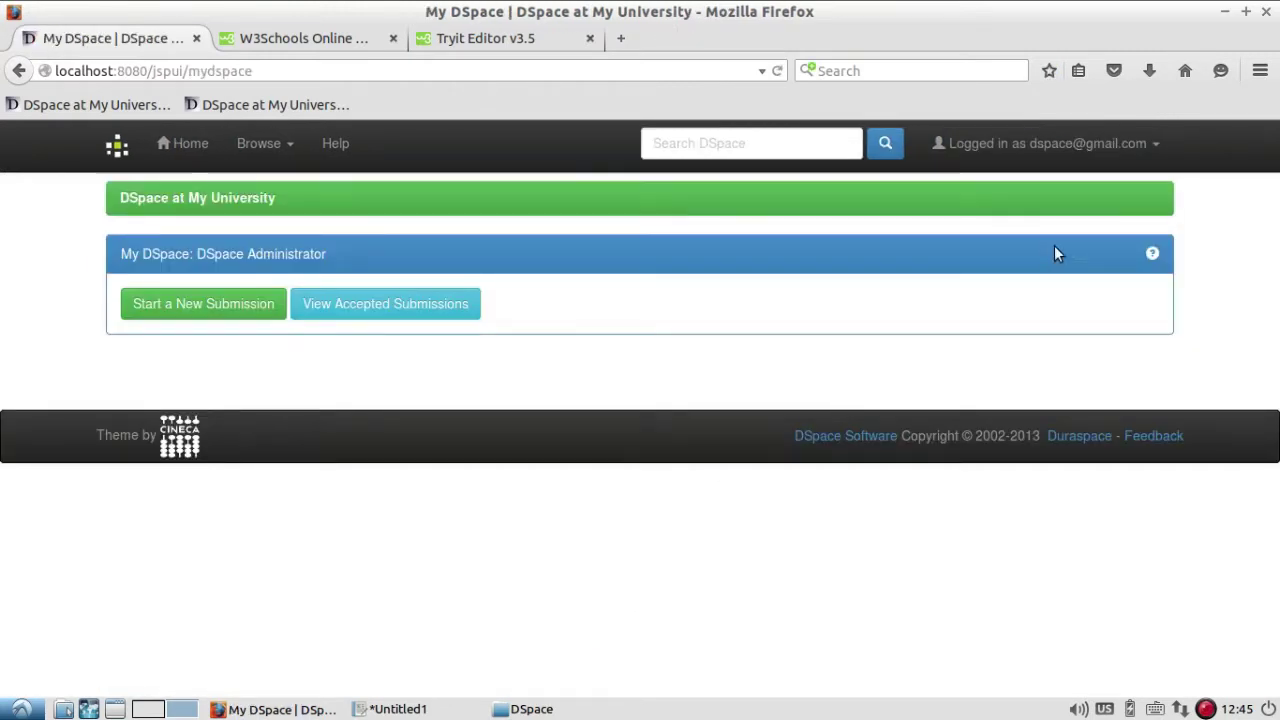
- Go to Administer > Content > Items to reach the Edit or Delete Item page
left_click(1125, 157)
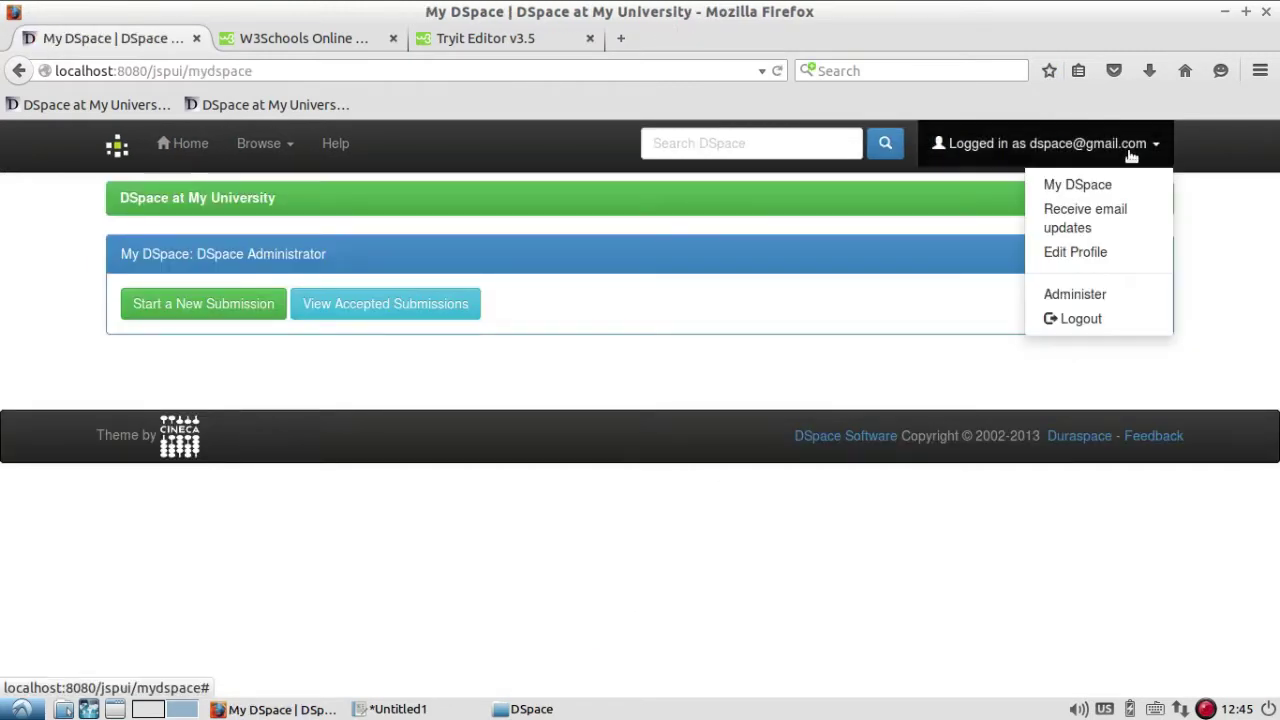
left_click(1133, 290)
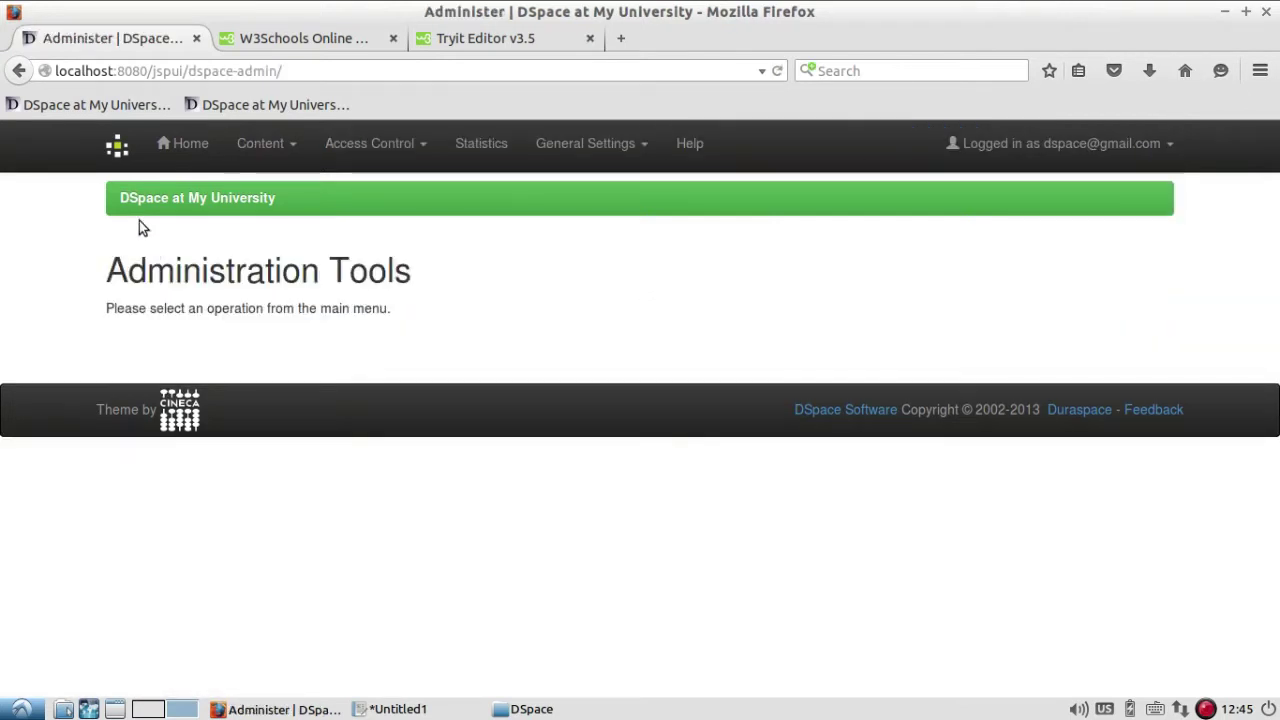
left_click(290, 148)
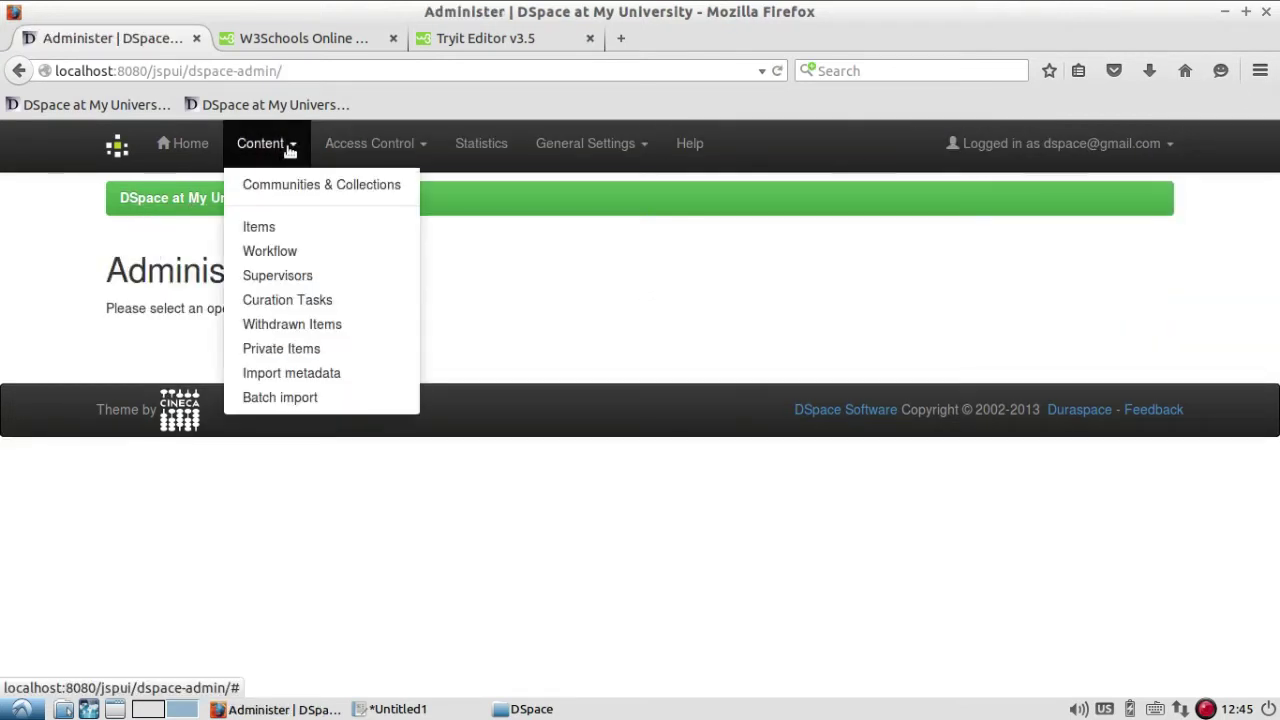
left_click(388, 238)
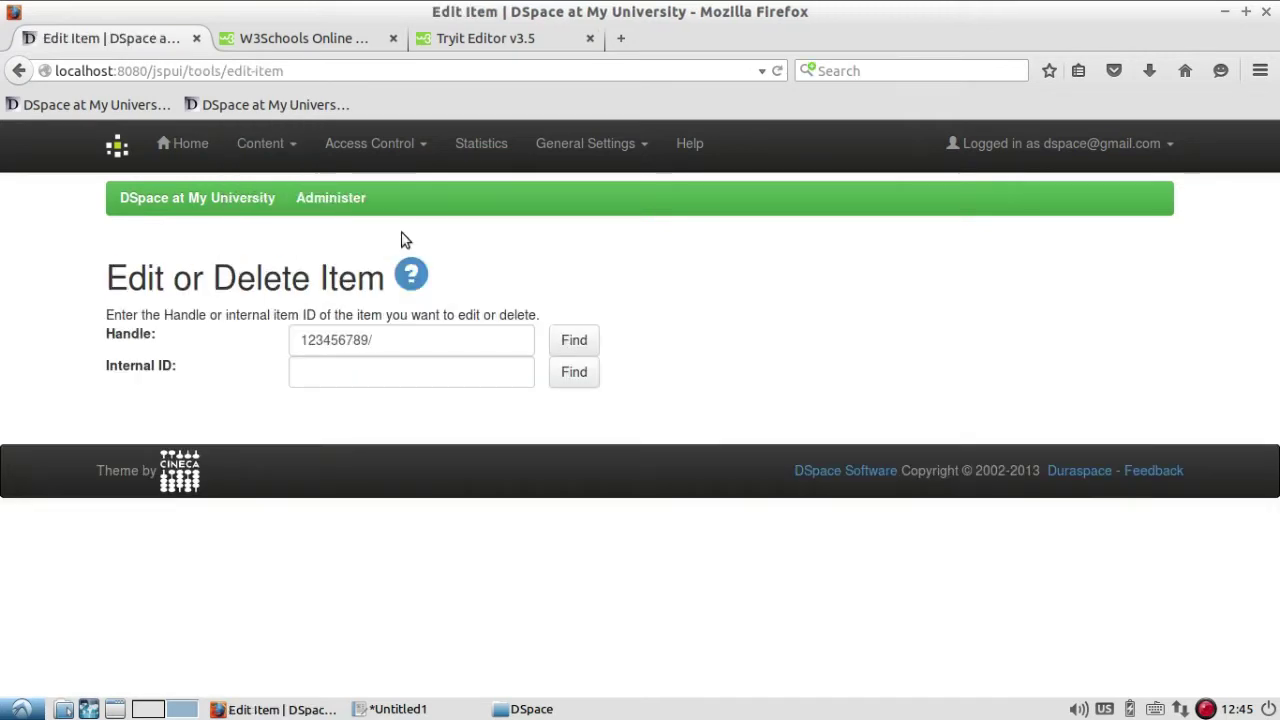
- Look up the item with handle 123456789/7
left_click(462, 345)
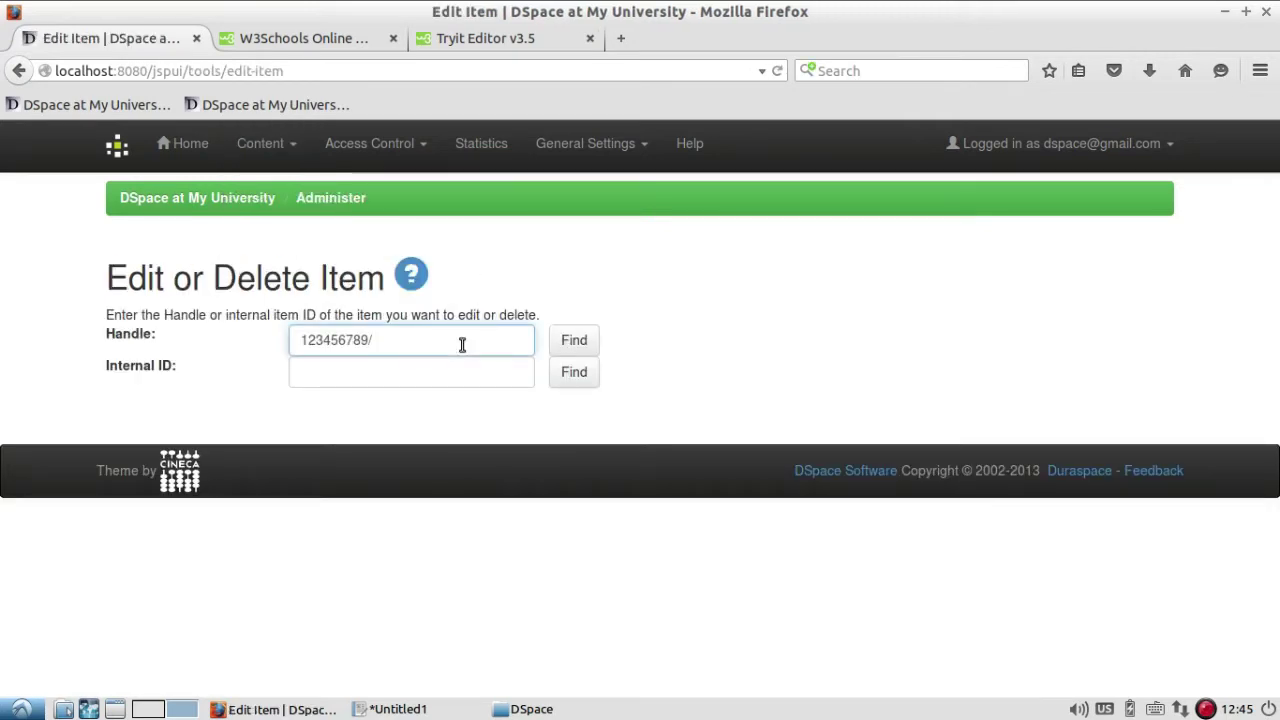
type("7")
left_click(459, 369)
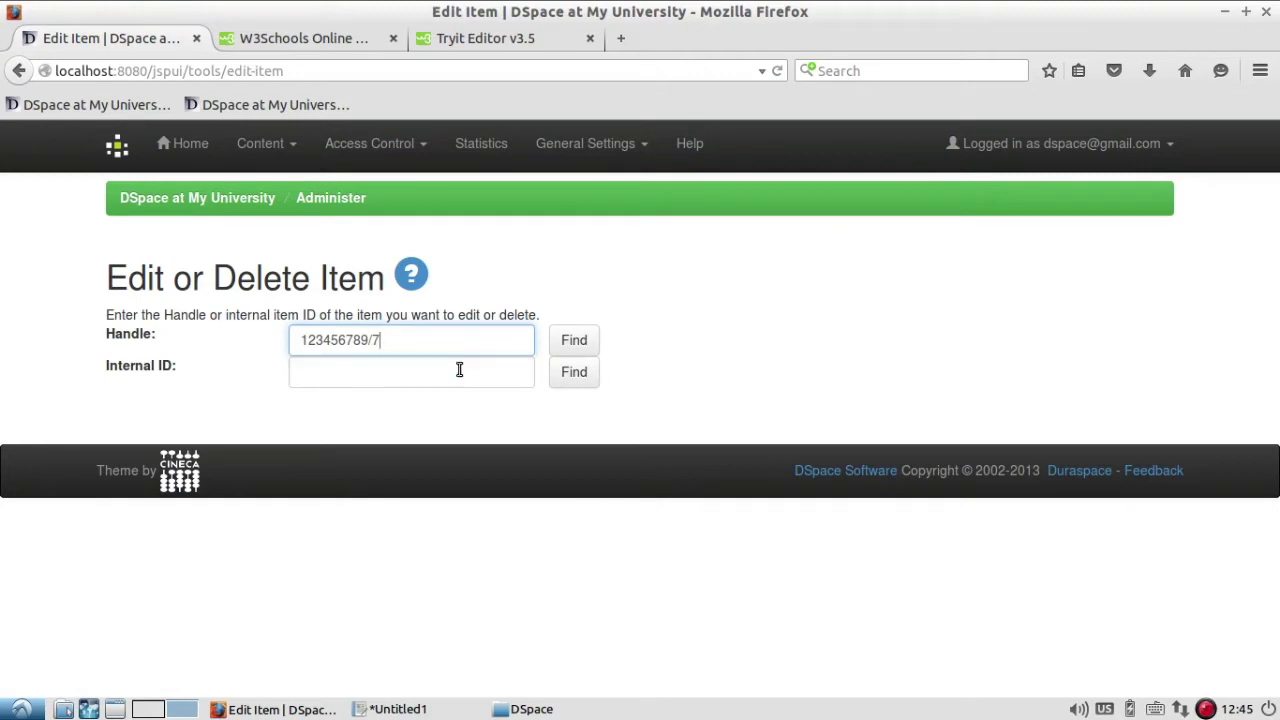
left_click(577, 349)
- Review the item's details and metadata, then start withdrawing it
scroll(850, 386, "down", 3)
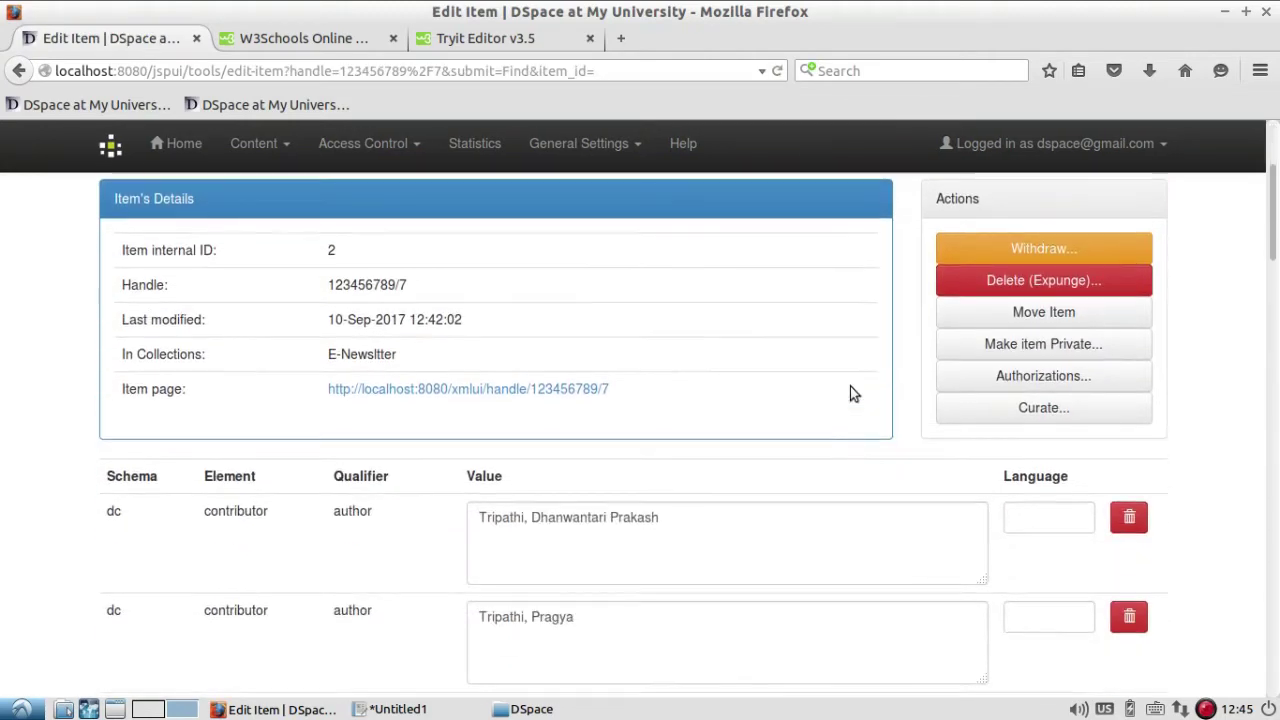
scroll(736, 452, "down", 20)
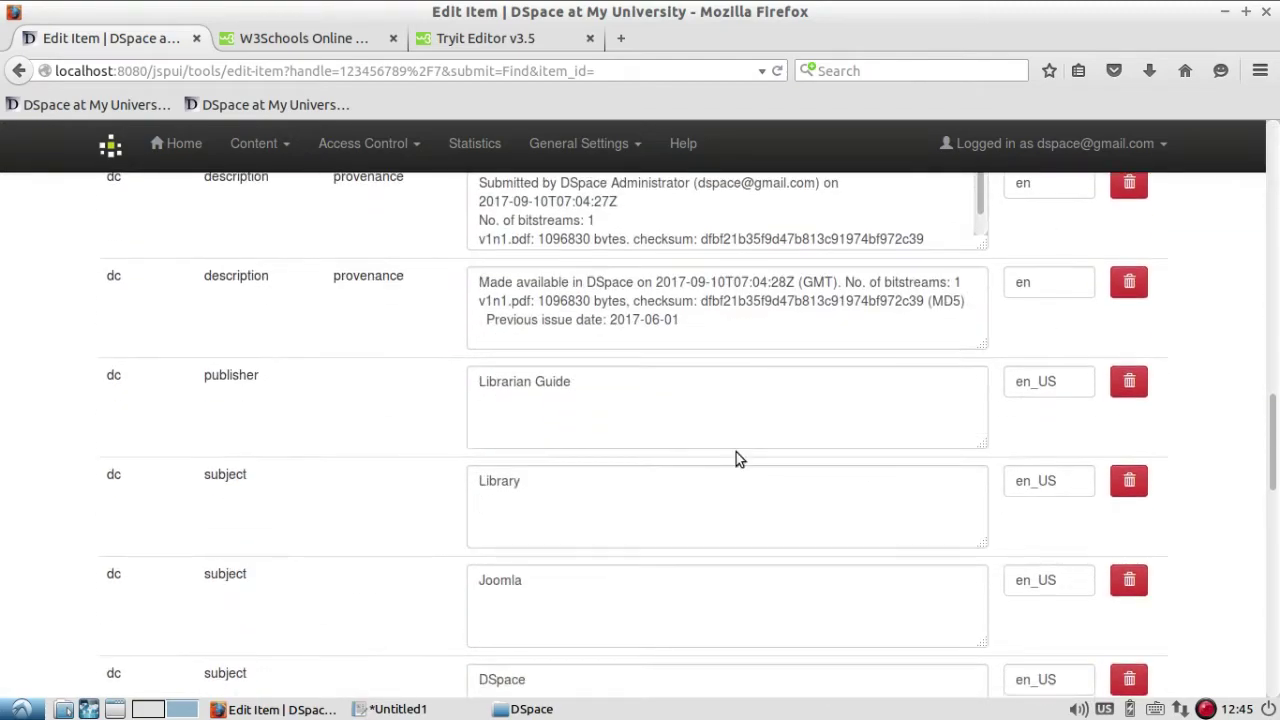
scroll(737, 453, "down", 3)
scroll(737, 453, "up", 12)
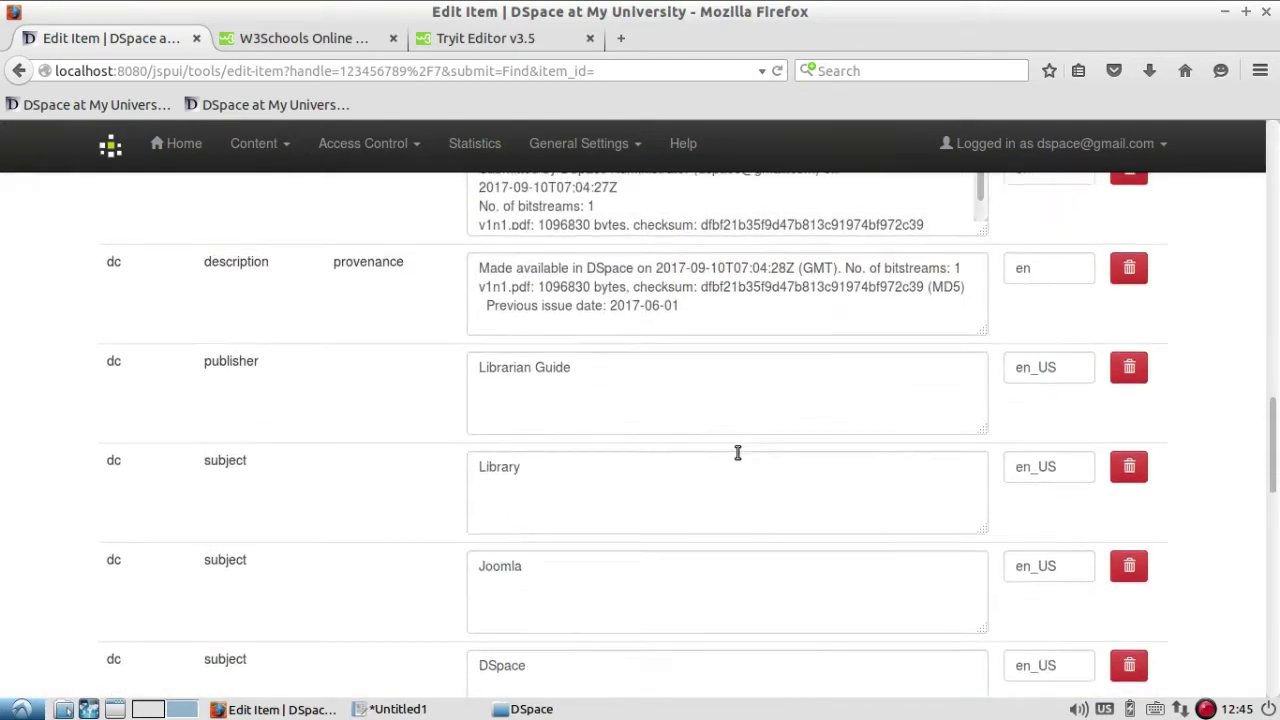
scroll(737, 453, "up", 6)
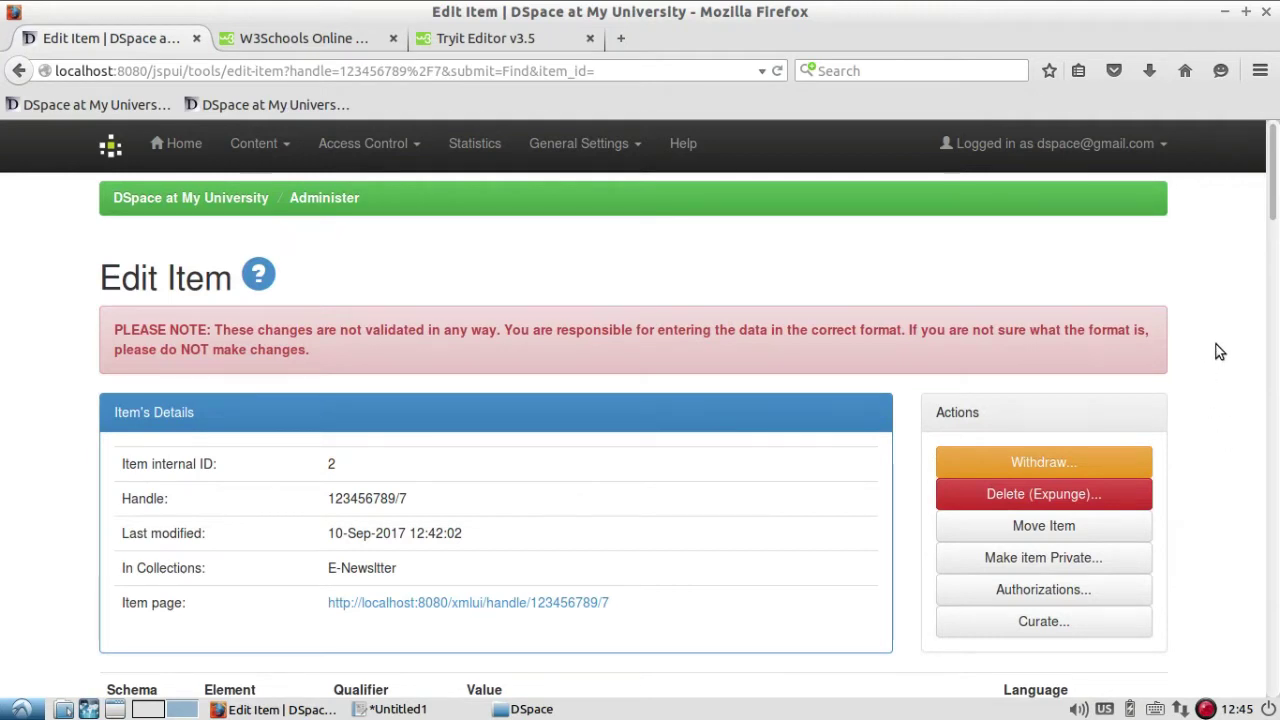
scroll(1219, 351, "down", 1)
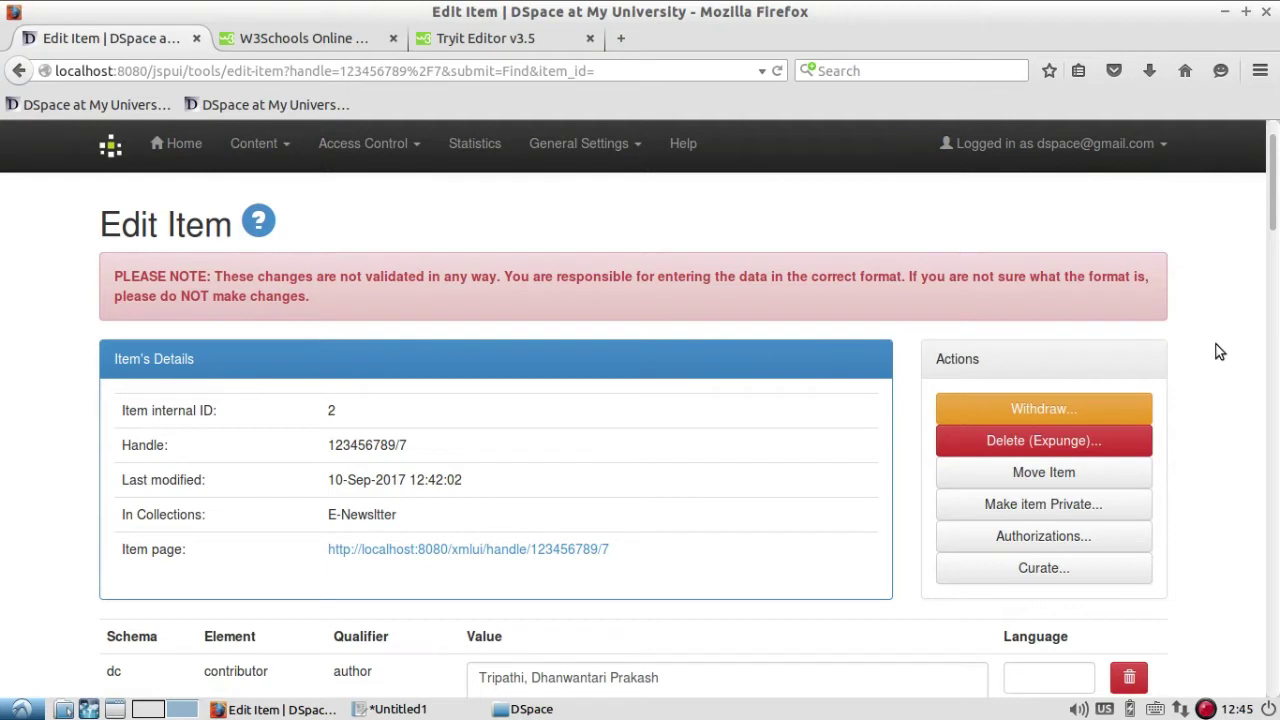
scroll(1217, 350, "down", 2)
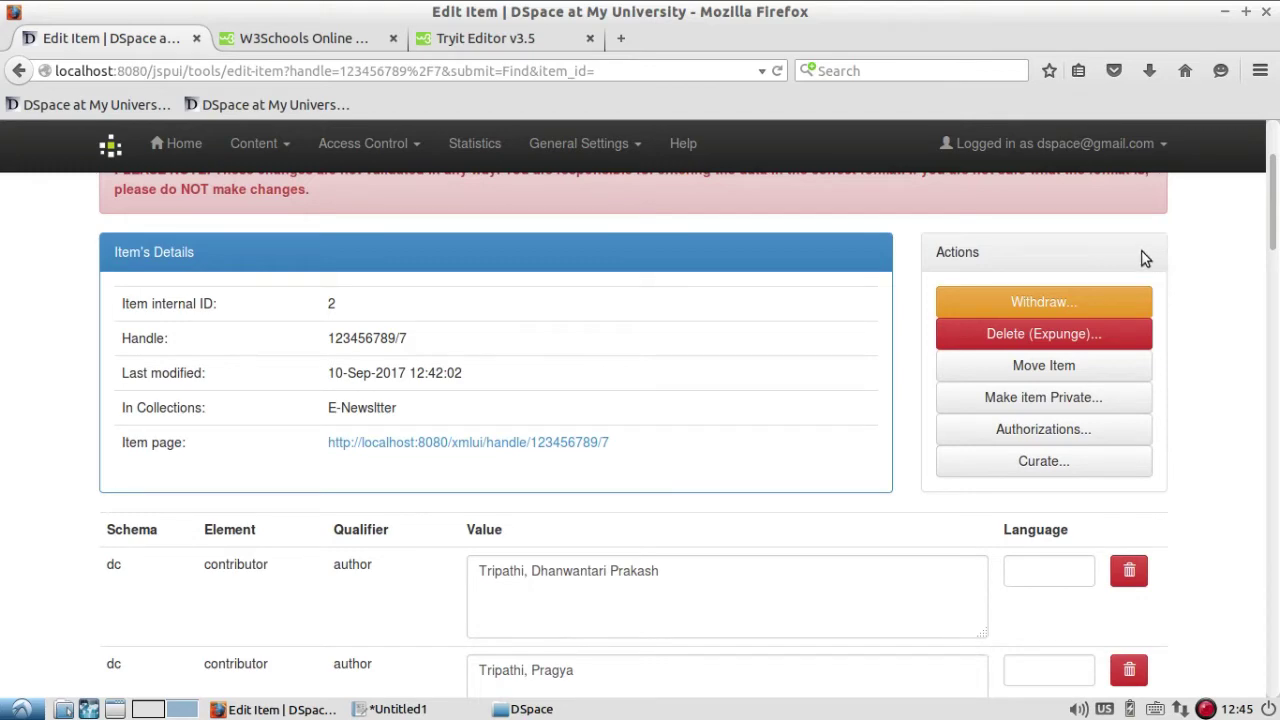
left_click(1079, 310)
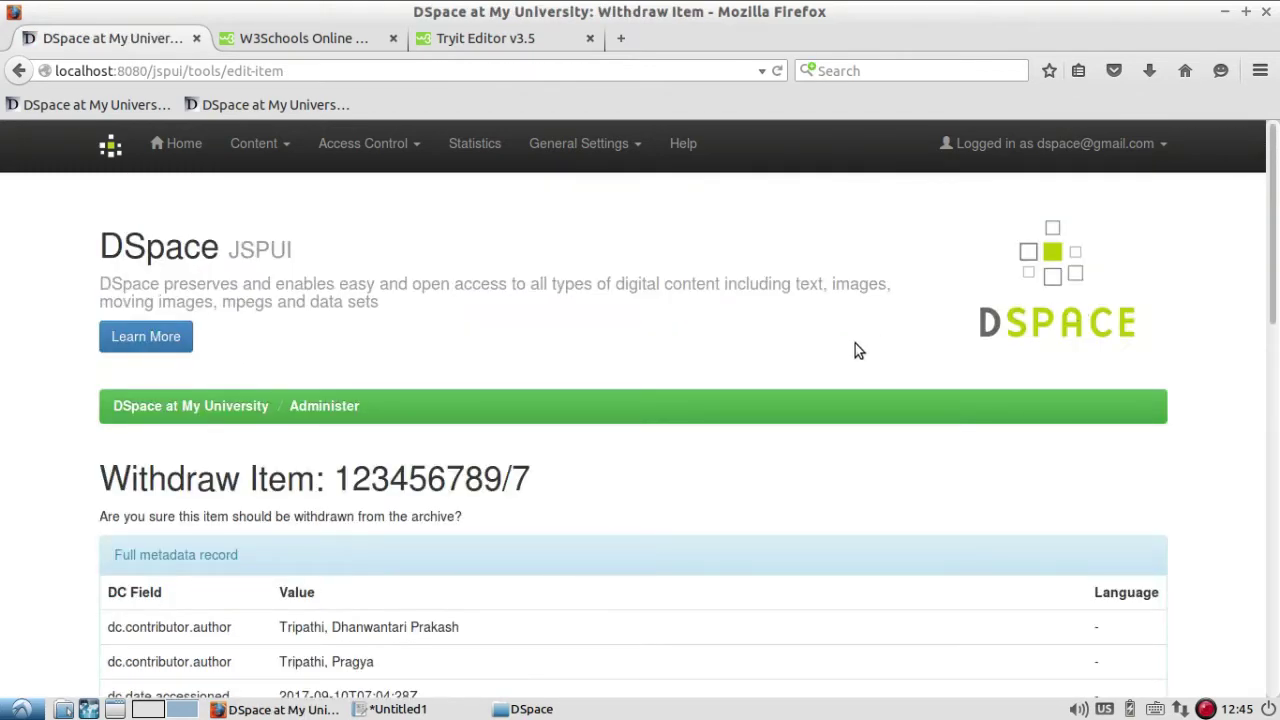
- Confirm withdrawing item 123456789/7 from the archive
scroll(855, 350, "down", 5)
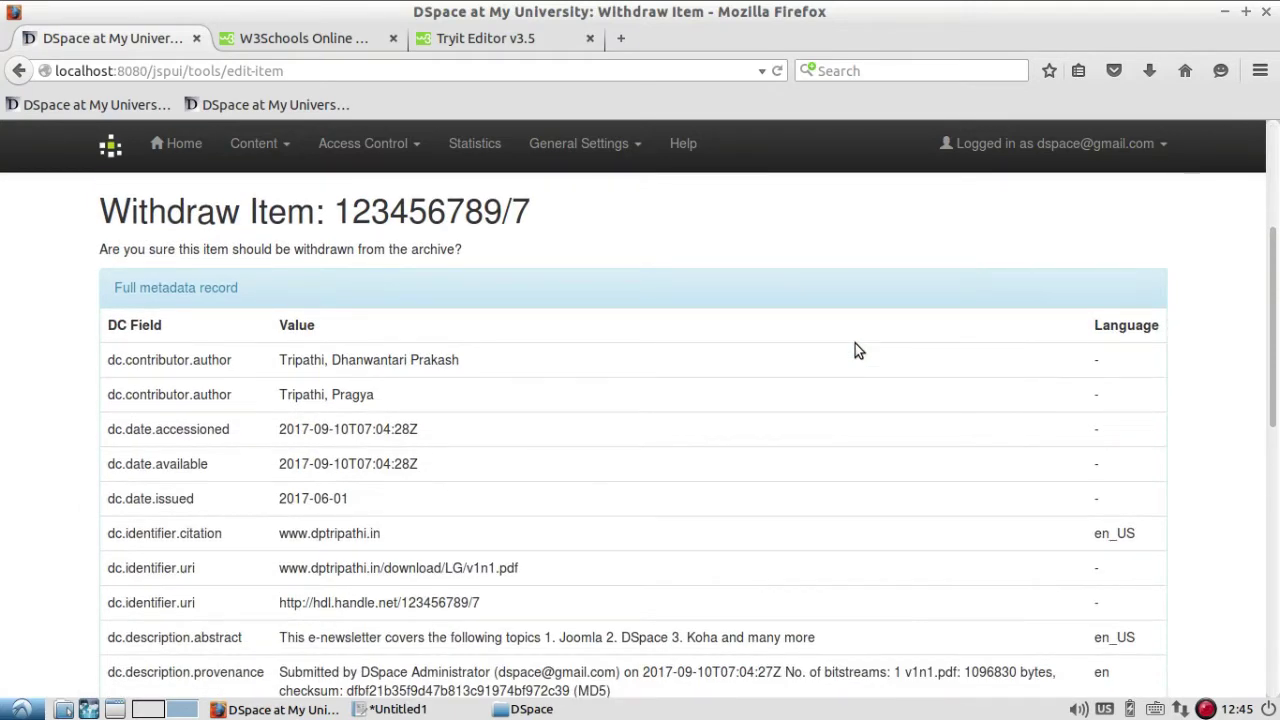
scroll(855, 350, "down", 13)
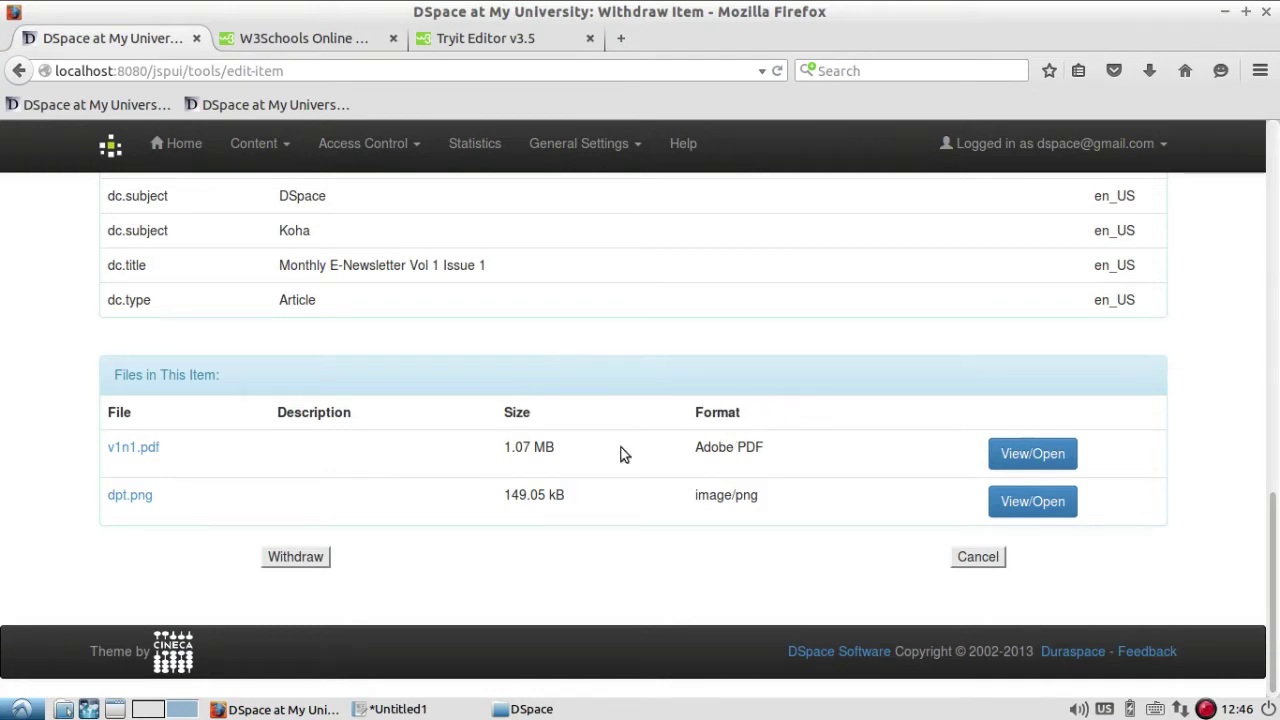
left_click(320, 558)
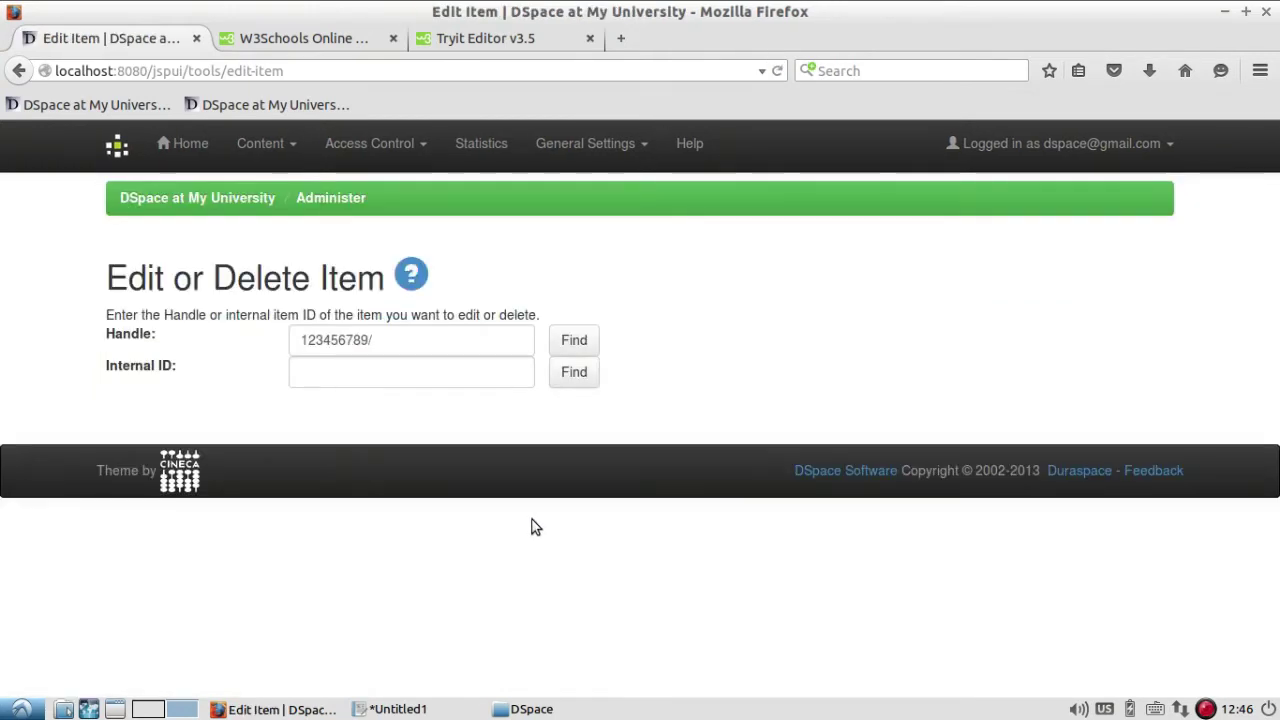
- Log out of the administrator account and return to the home page
left_click(1166, 156)
left_click(1131, 278)
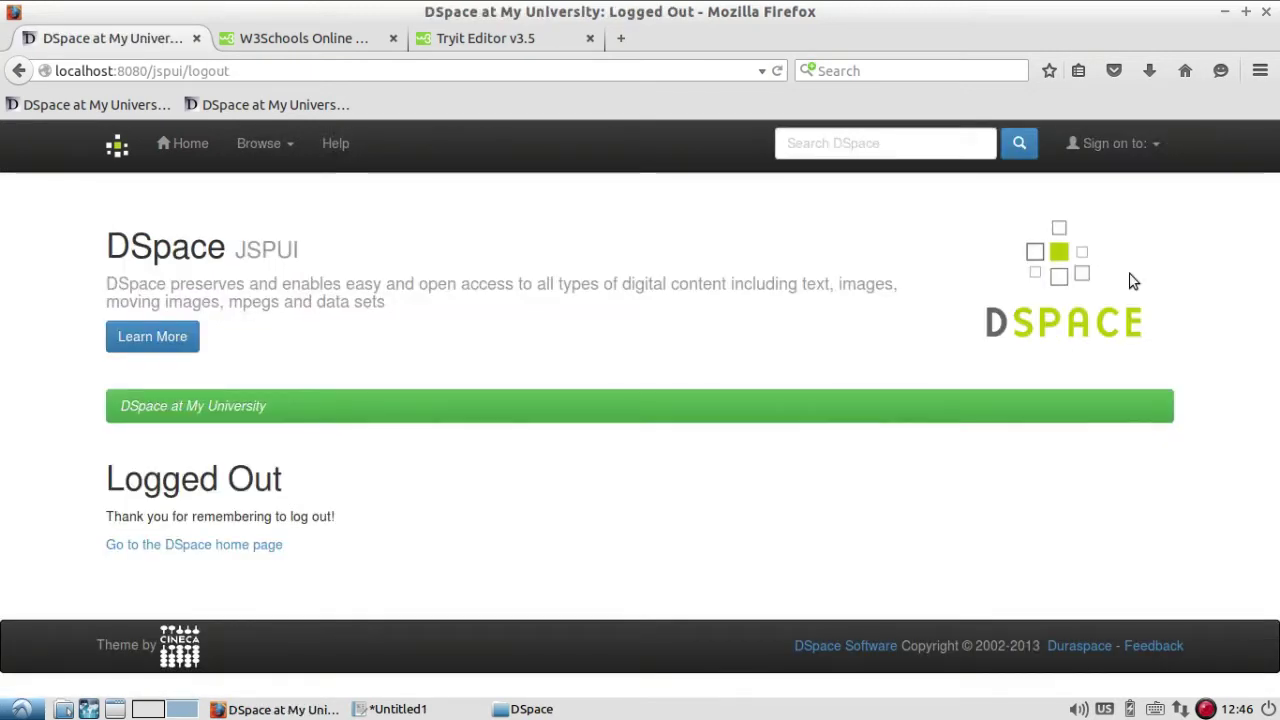
left_click(183, 143)
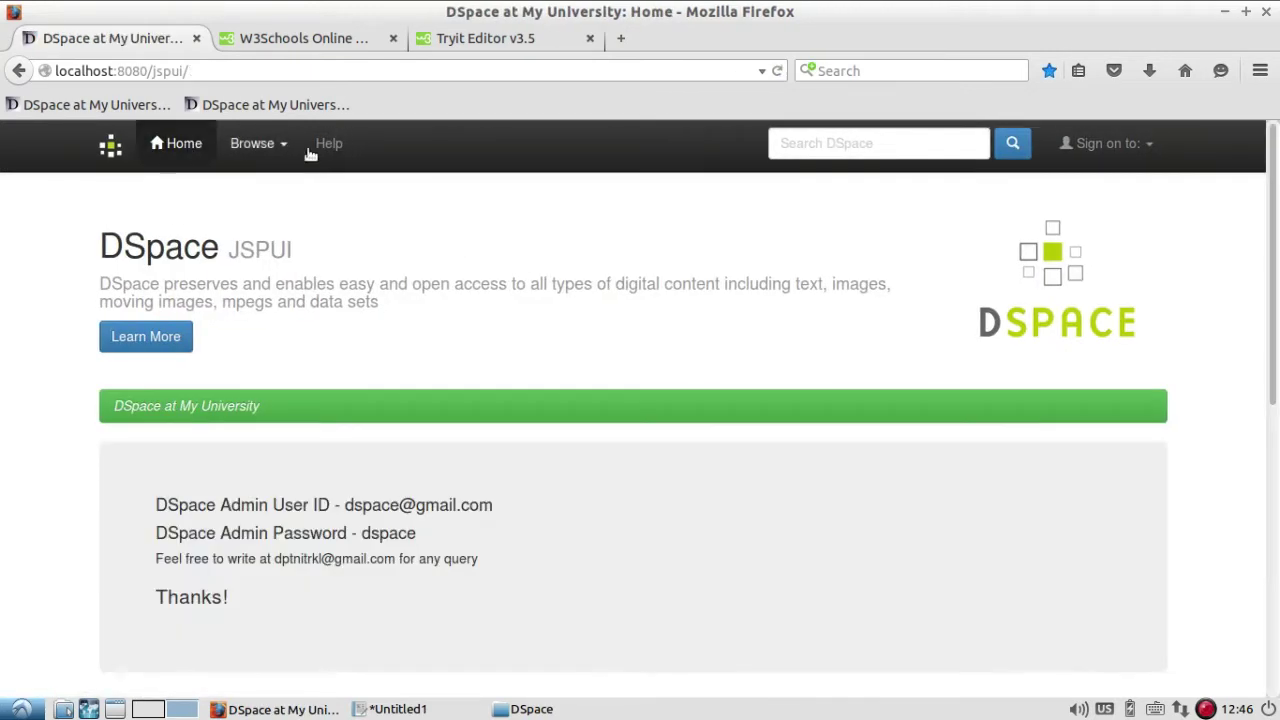
- Search for 'librarian guide', review the results, and go back Home
left_click(898, 145)
left_click(897, 144)
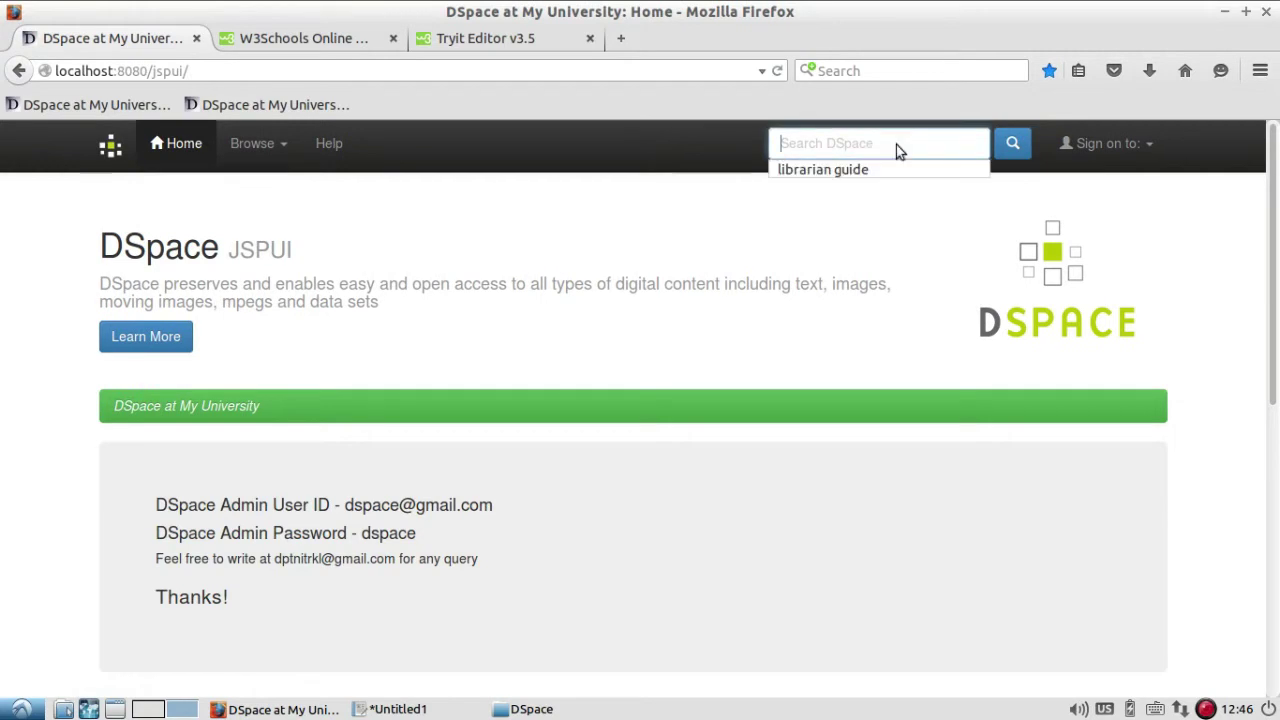
left_click(913, 176)
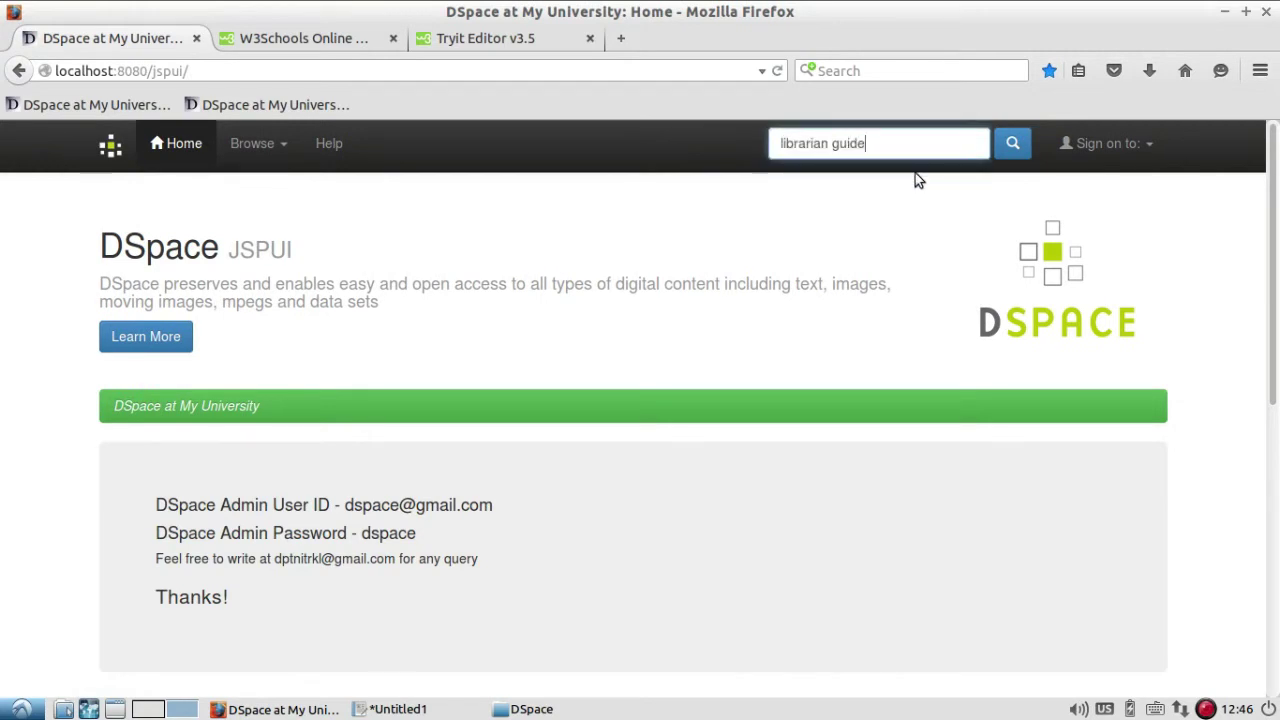
left_click(1016, 144)
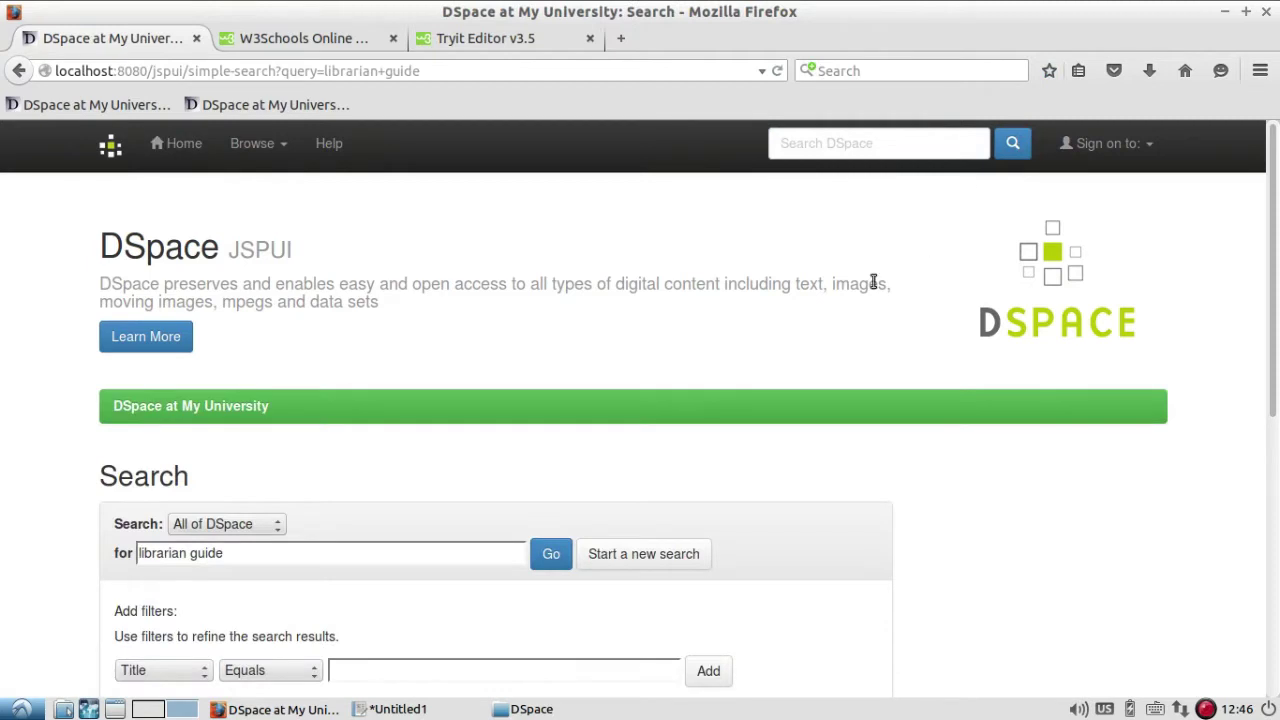
scroll(746, 366, "down", 6)
scroll(746, 366, "down", 2)
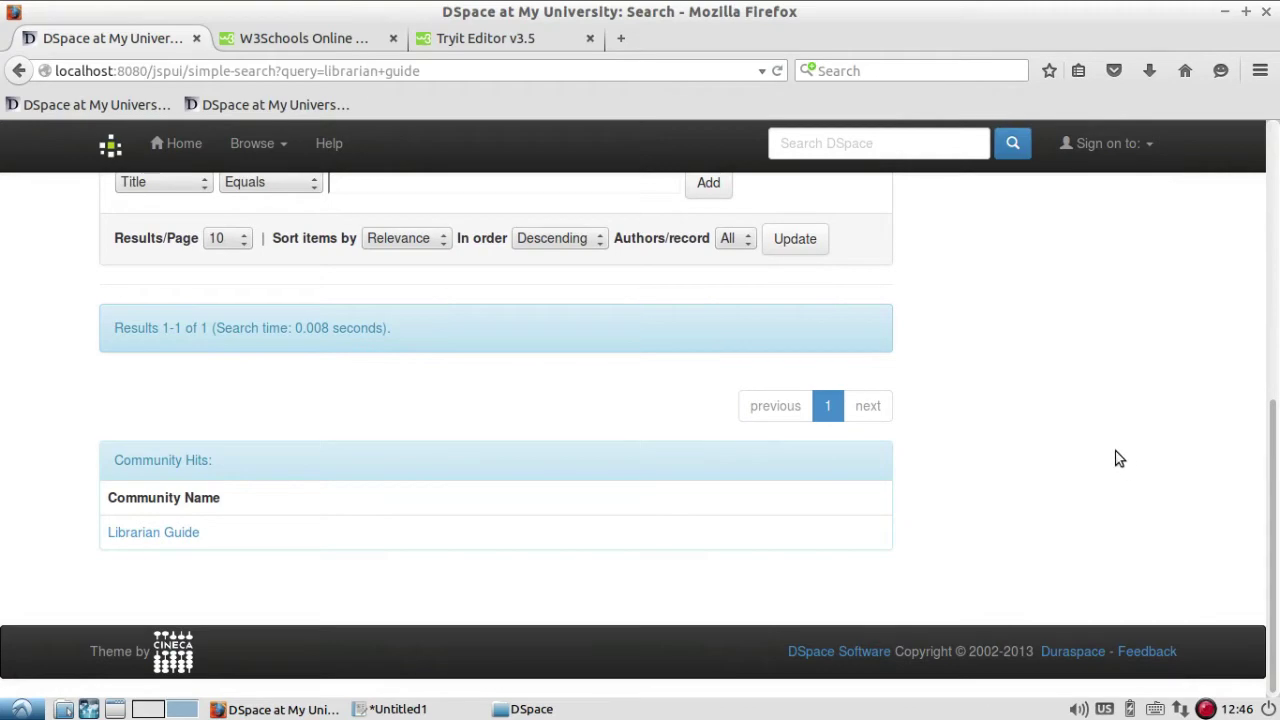
scroll(1091, 444, "up", 5)
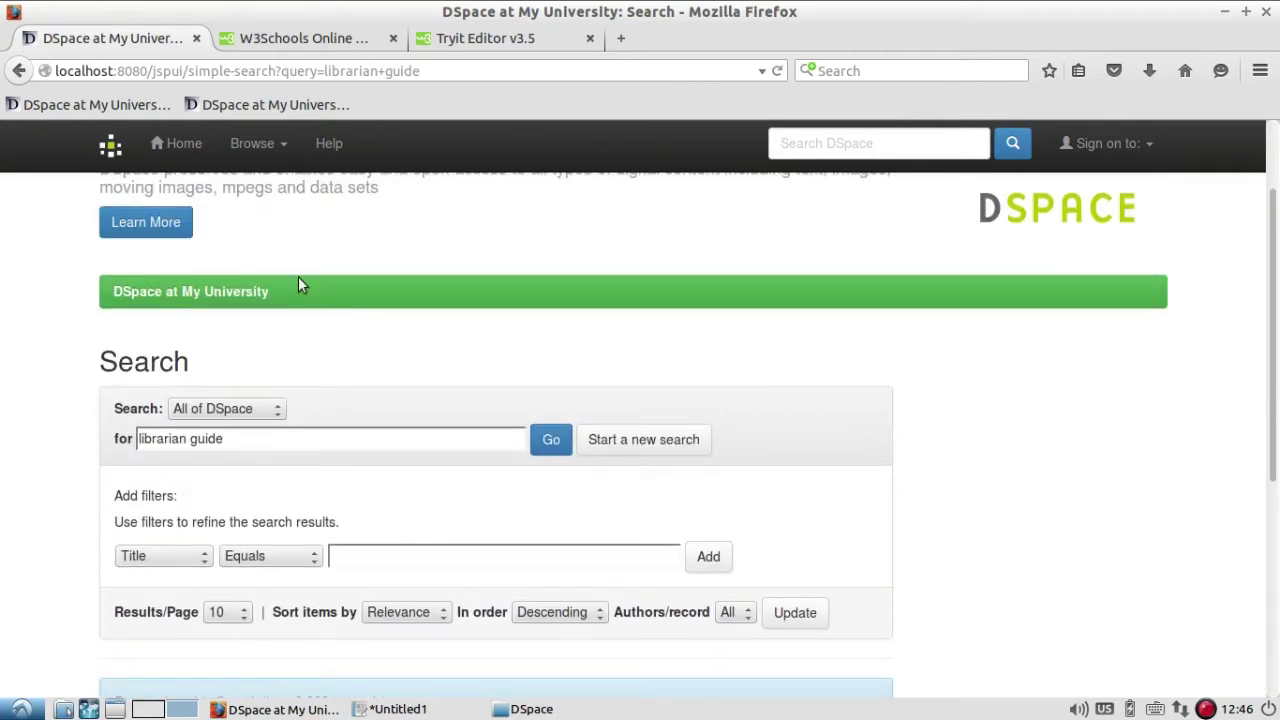
scroll(229, 240, "up", 2)
left_click(178, 143)
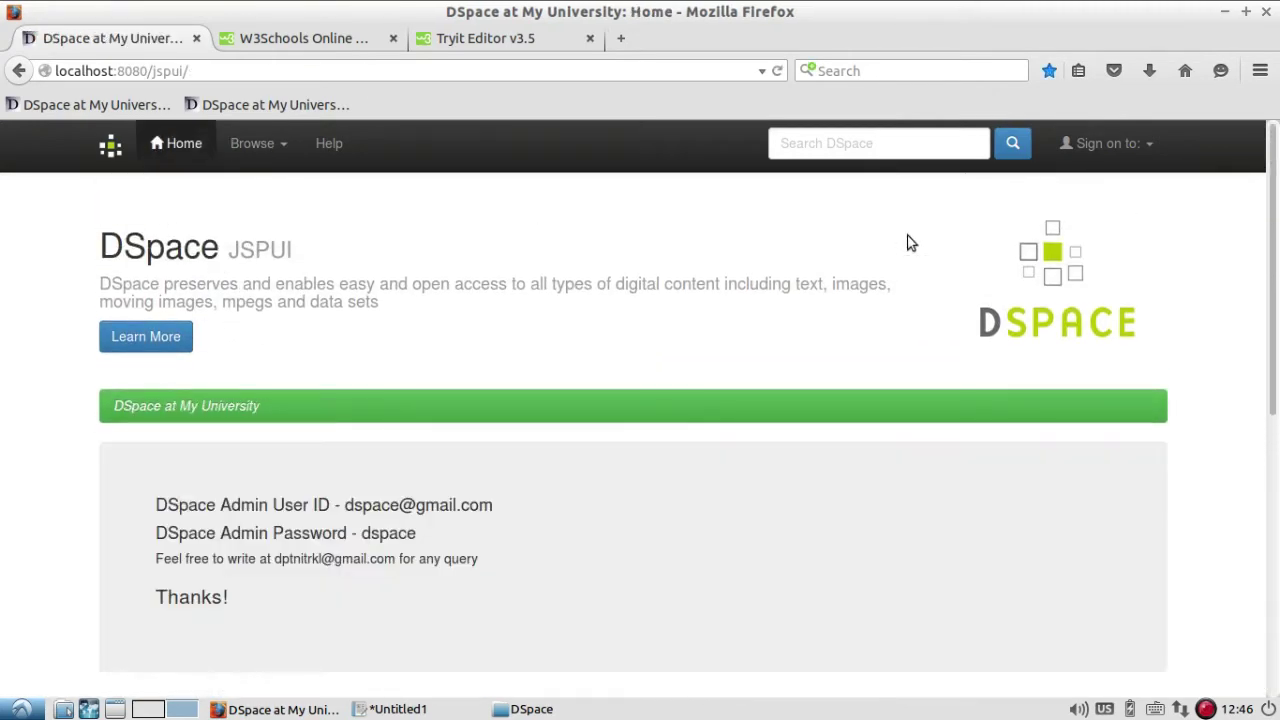
- Sign in through My DSpace with the autofilled administrator credentials
scroll(866, 444, "down", 6)
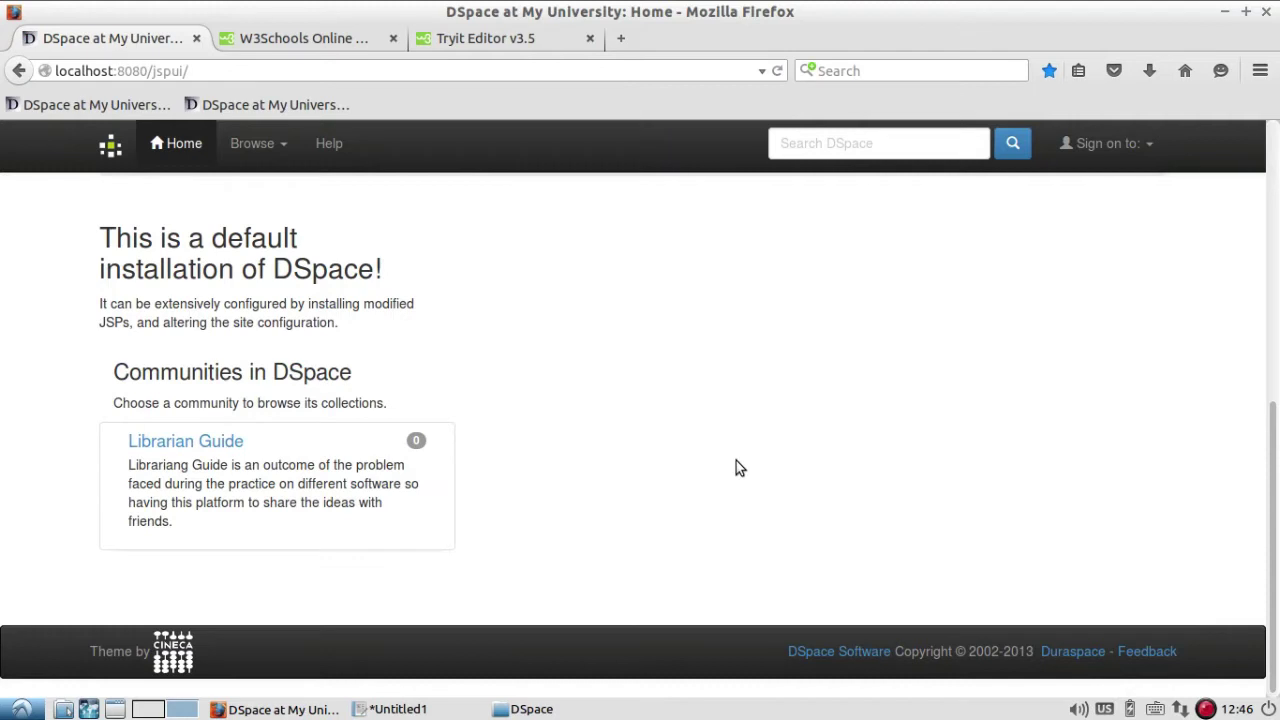
scroll(736, 462, "up", 5)
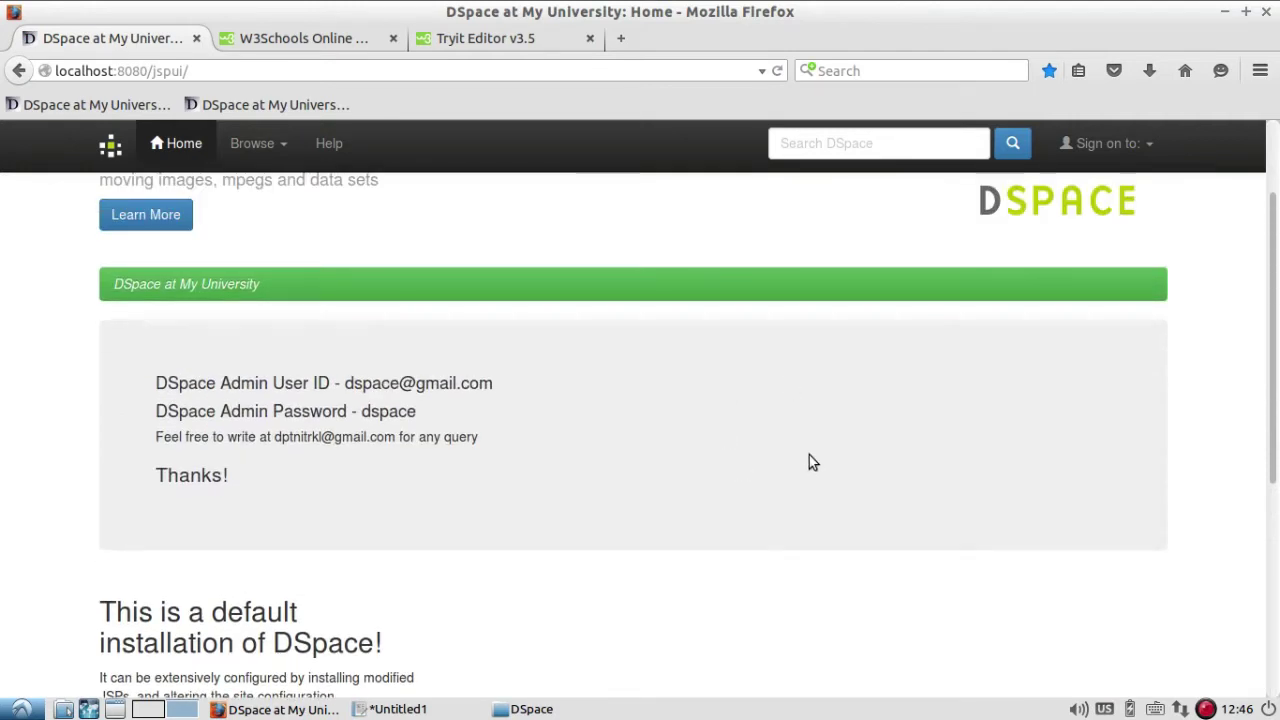
left_click(1137, 146)
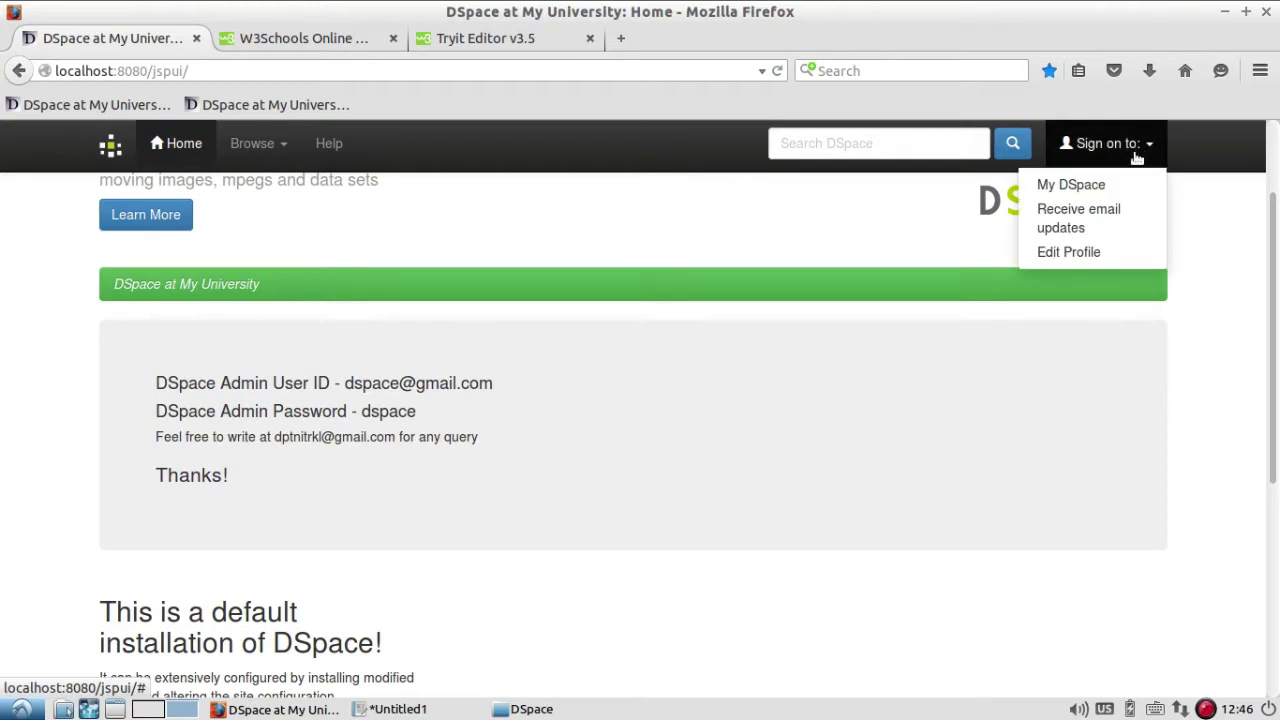
left_click(1130, 190)
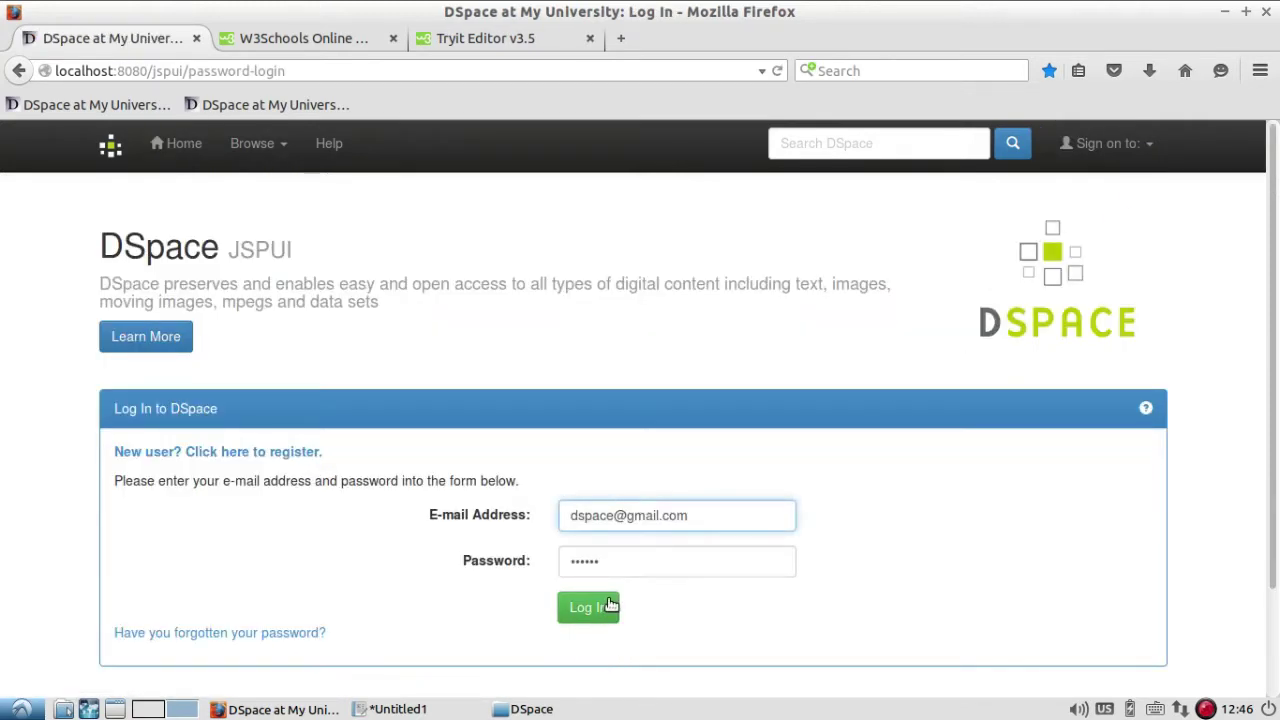
left_click(609, 607)
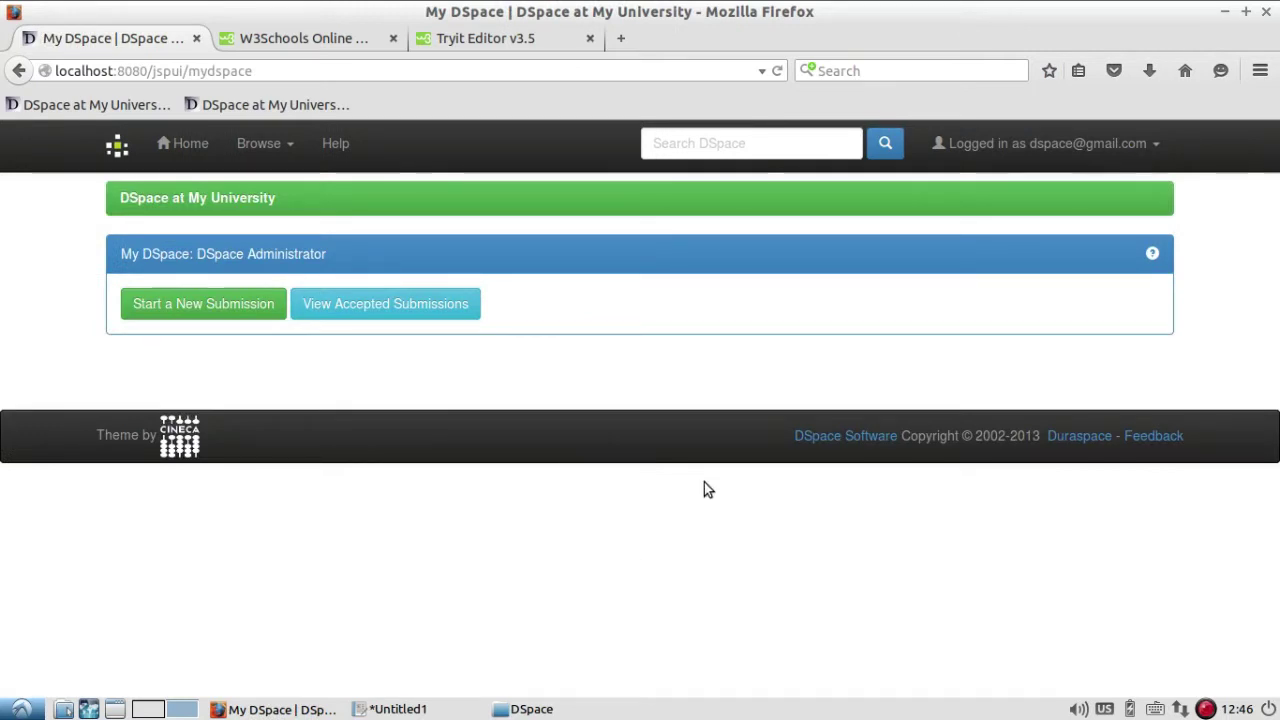
- Go to Administer > Content > Items for editing an item
left_click(1143, 150)
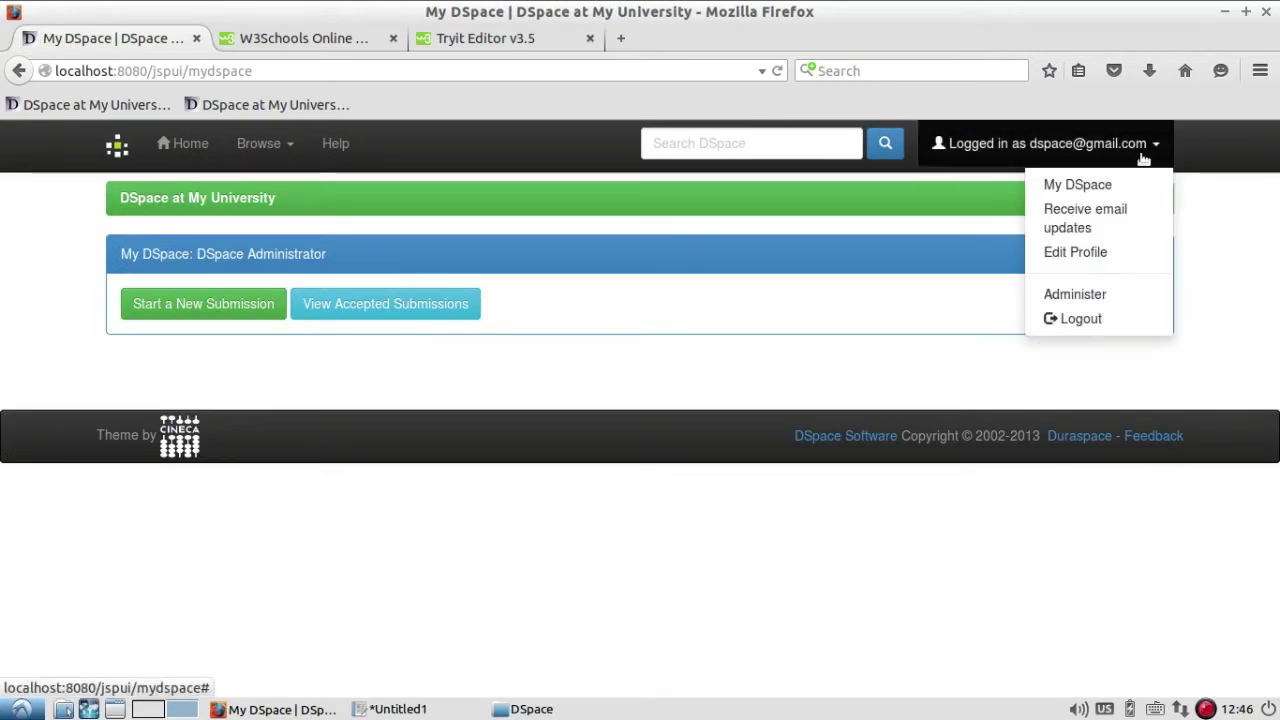
left_click(1124, 294)
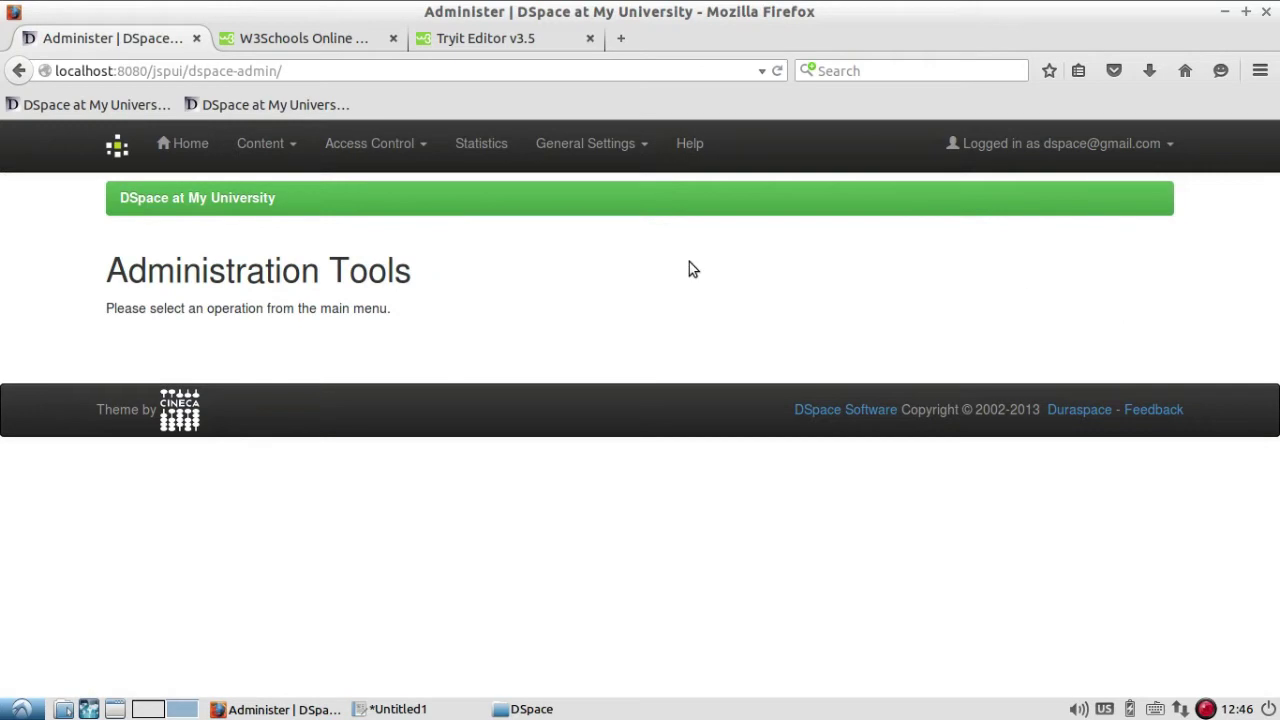
left_click(262, 143)
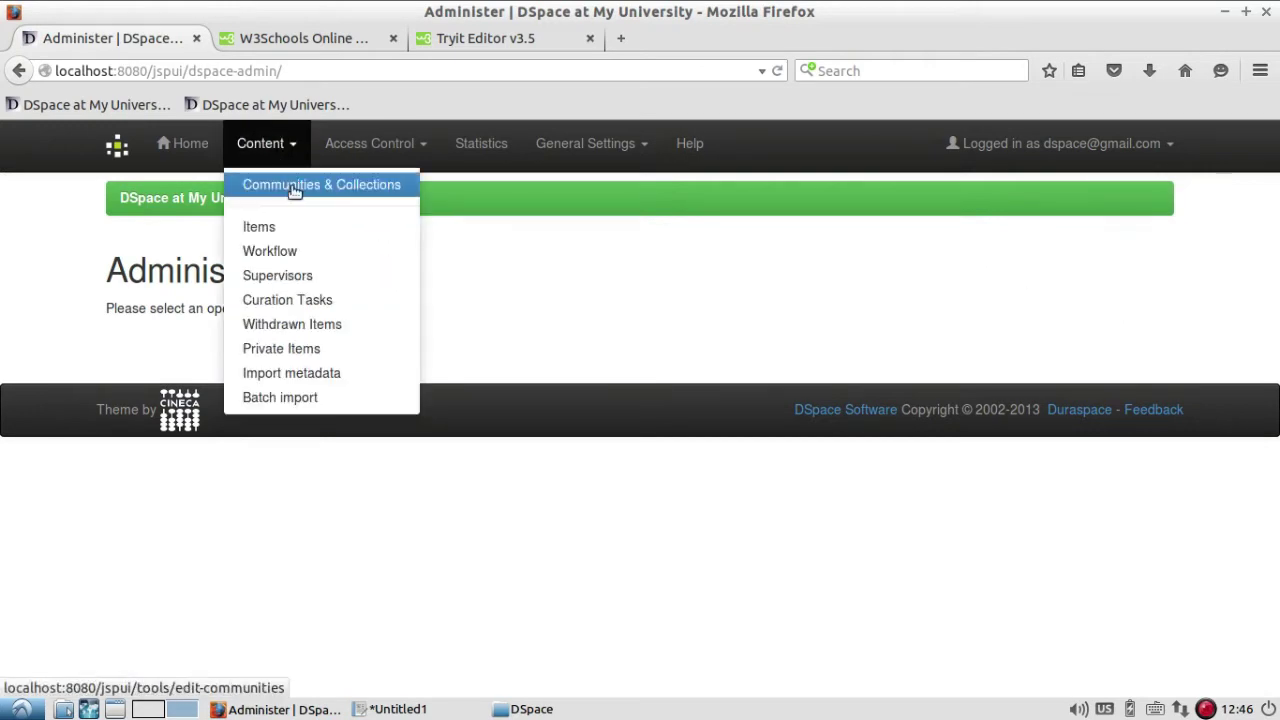
left_click(350, 228)
- Find item 123456789/7 by its handle and reinstate it
left_click(435, 340)
type("789/7")
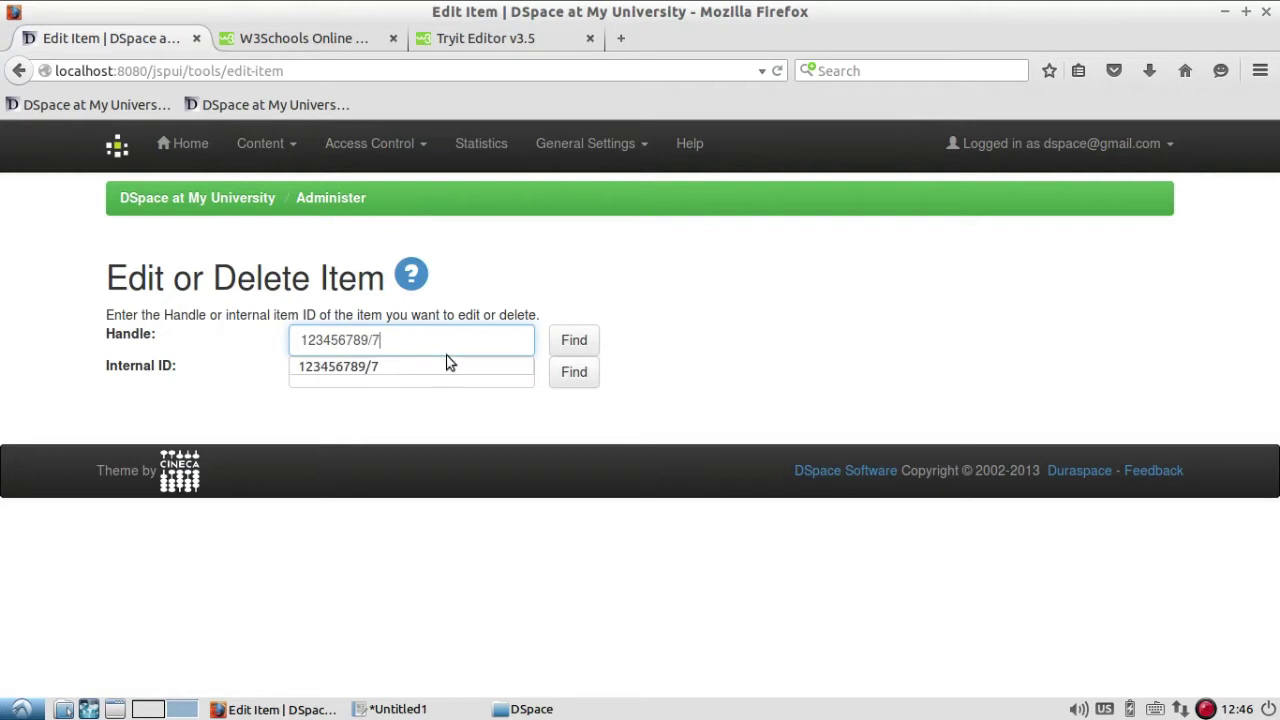
left_click(455, 366)
left_click(574, 340)
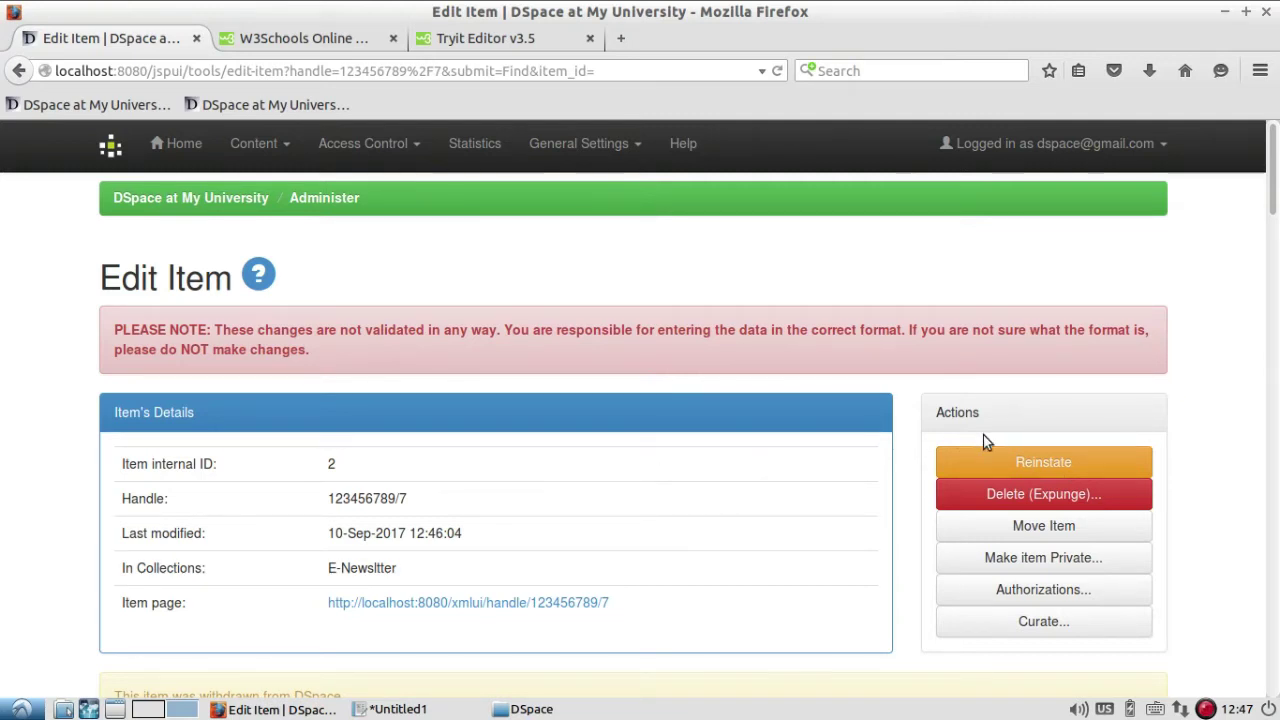
left_click(1078, 466)
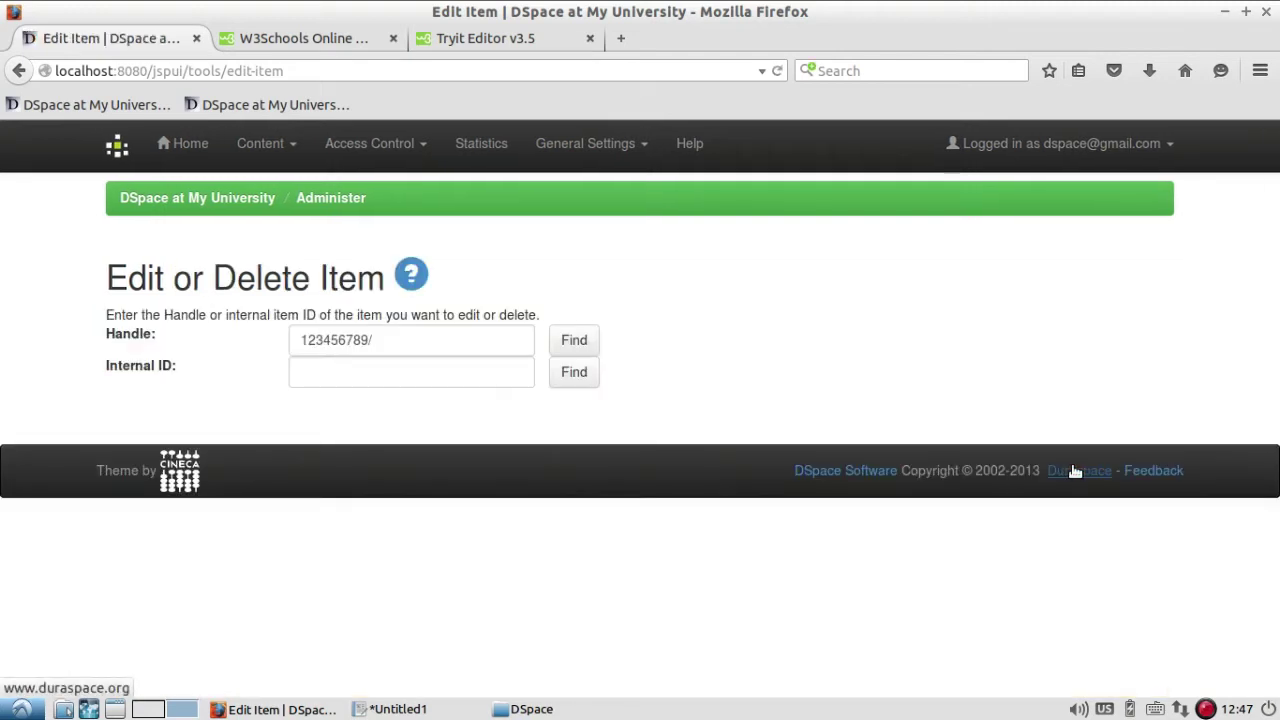
- Log out of DSpace and return to the home page
left_click(185, 143)
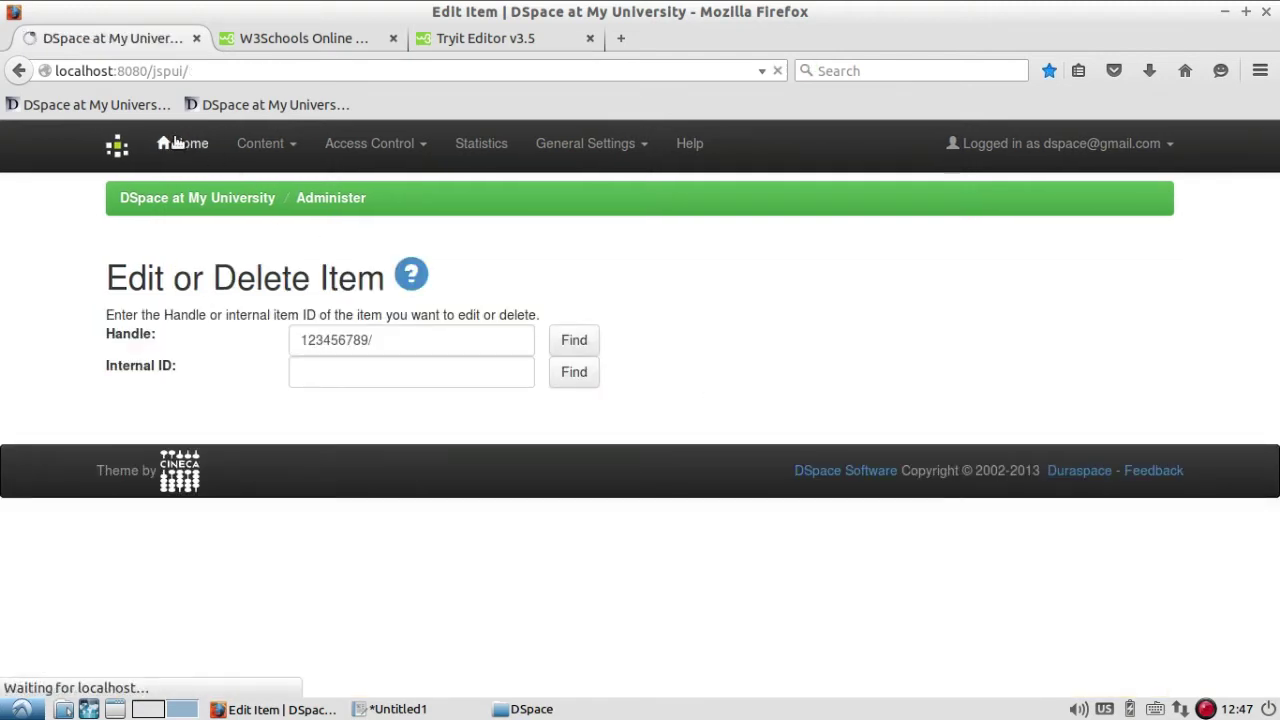
left_click(1146, 148)
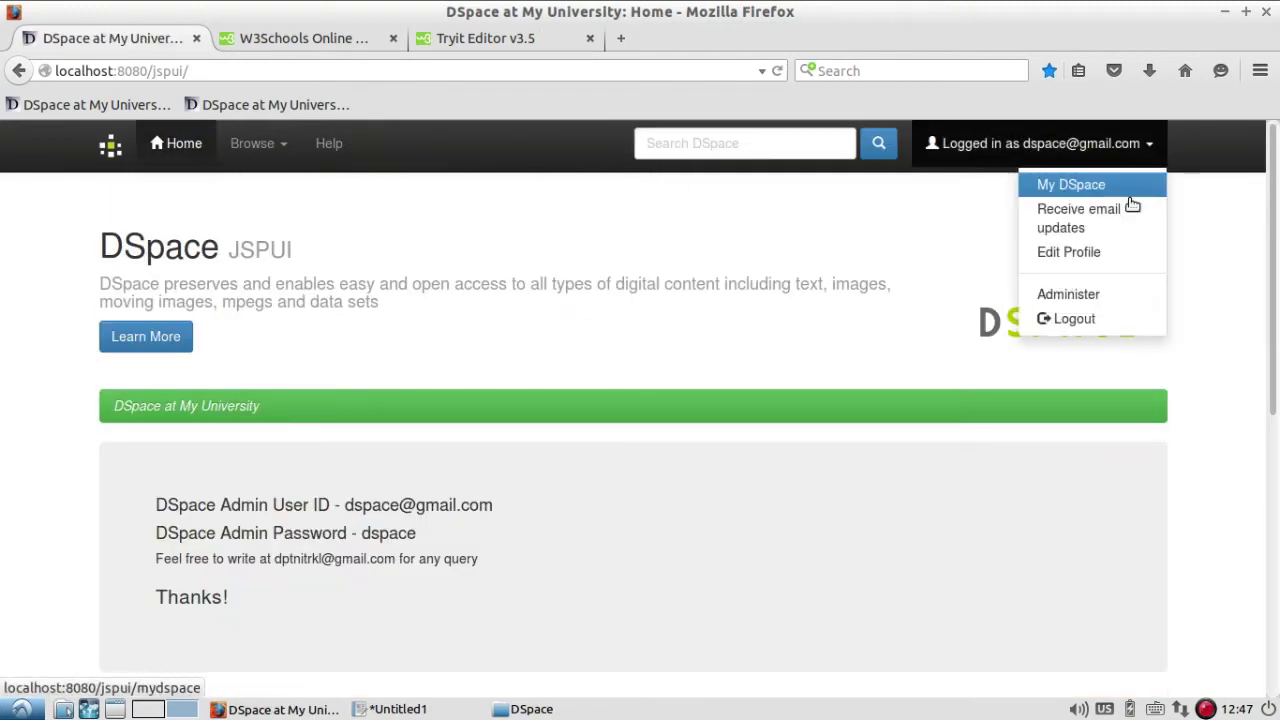
left_click(1136, 320)
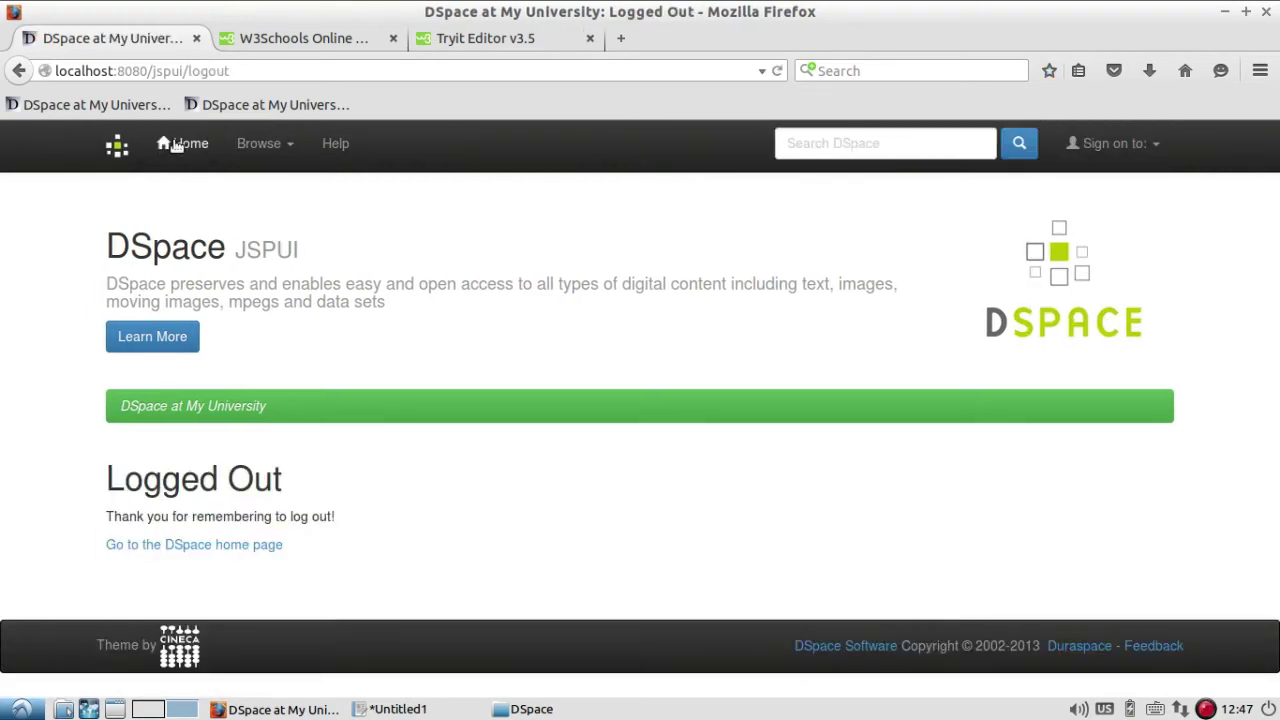
left_click(176, 146)
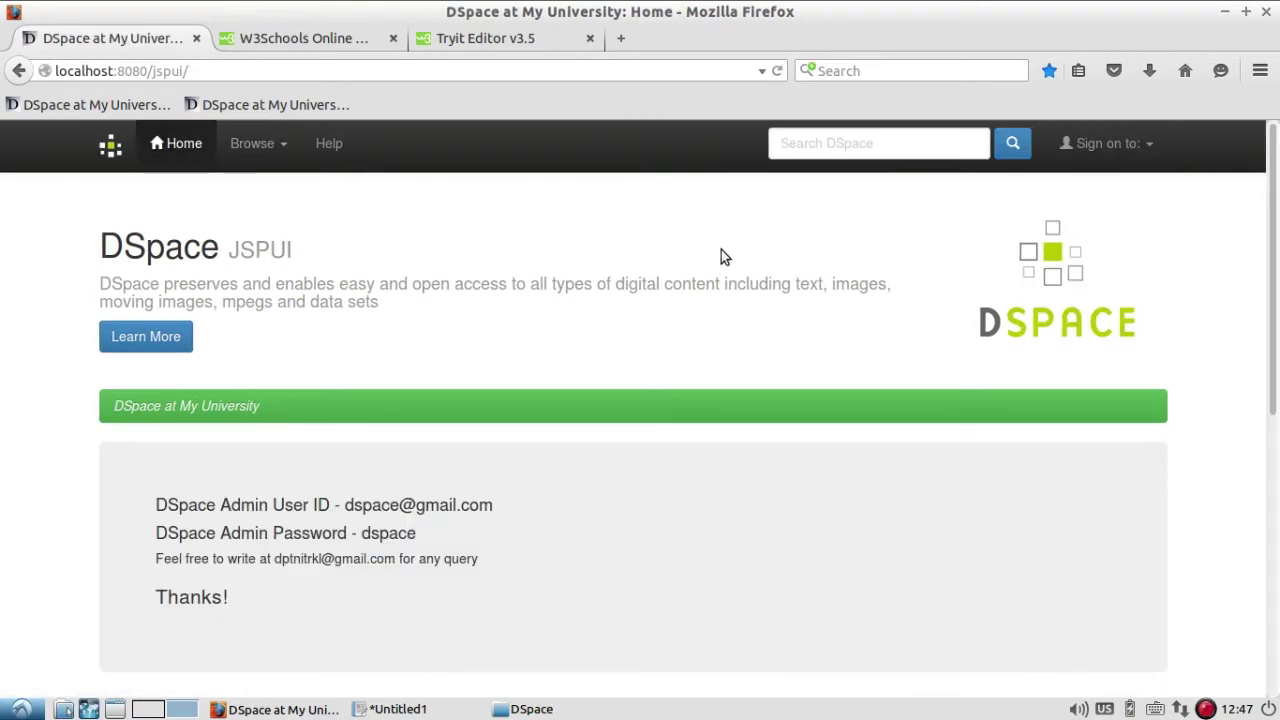
- Reload the home page and check the Librarian Guide community shows 1 item
scroll(722, 256, "down", 6)
scroll(722, 256, "down", 1)
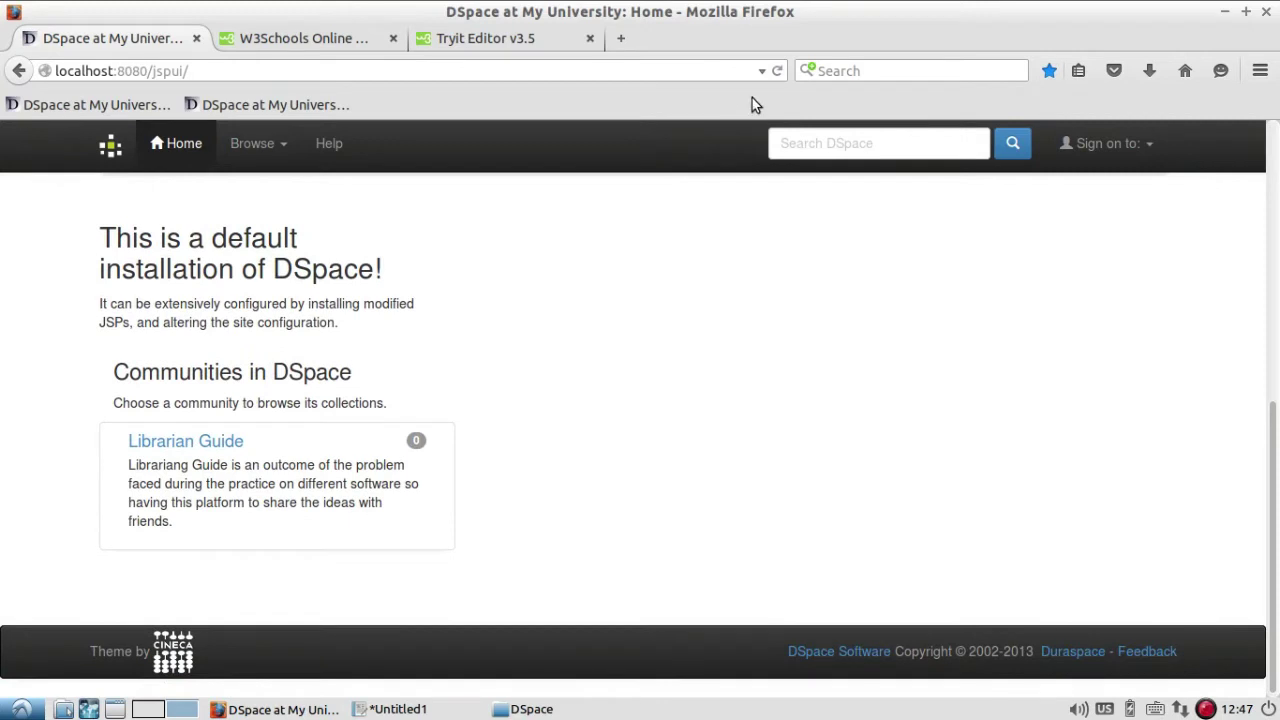
left_click(778, 71)
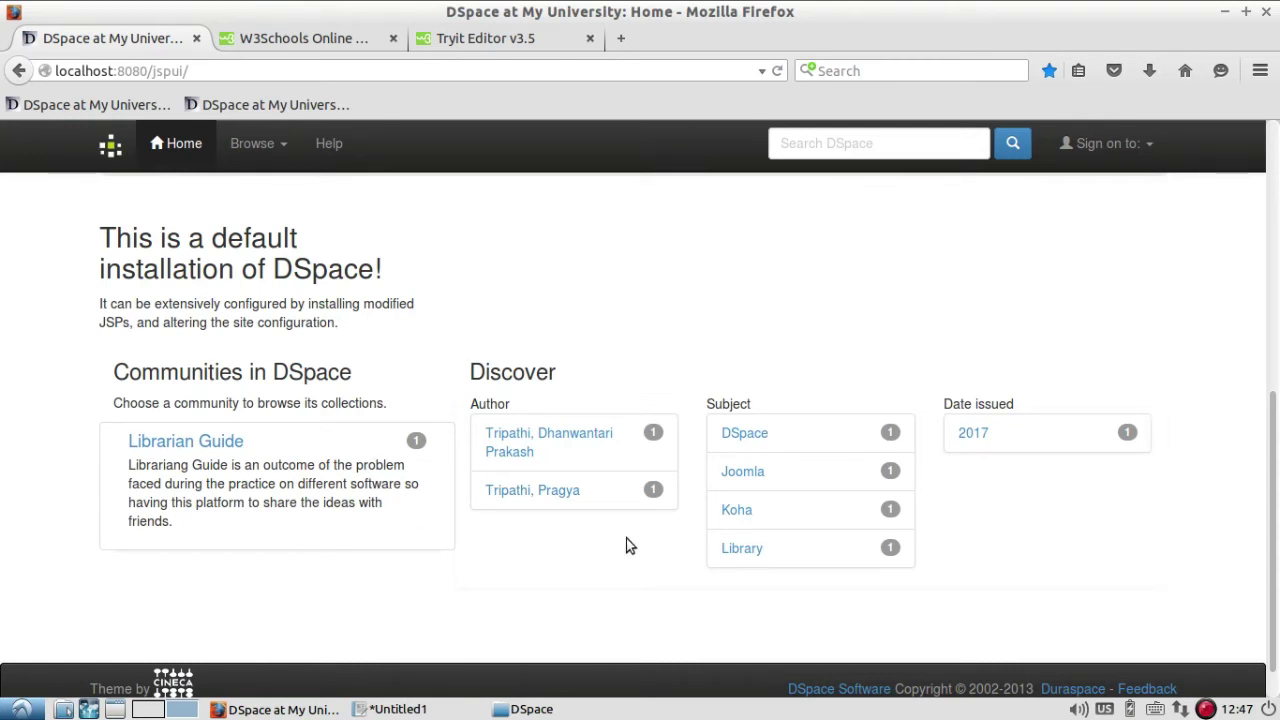
scroll(649, 528, "up", 3)
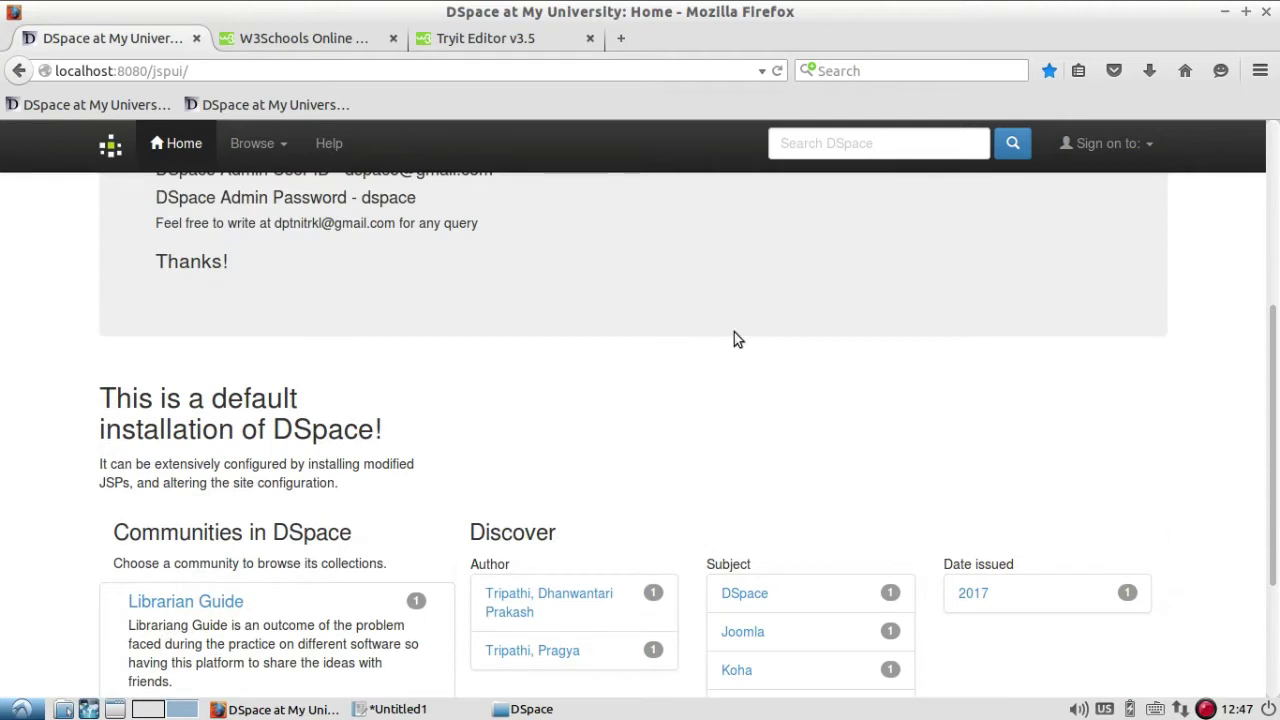
scroll(730, 376, "up", 3)
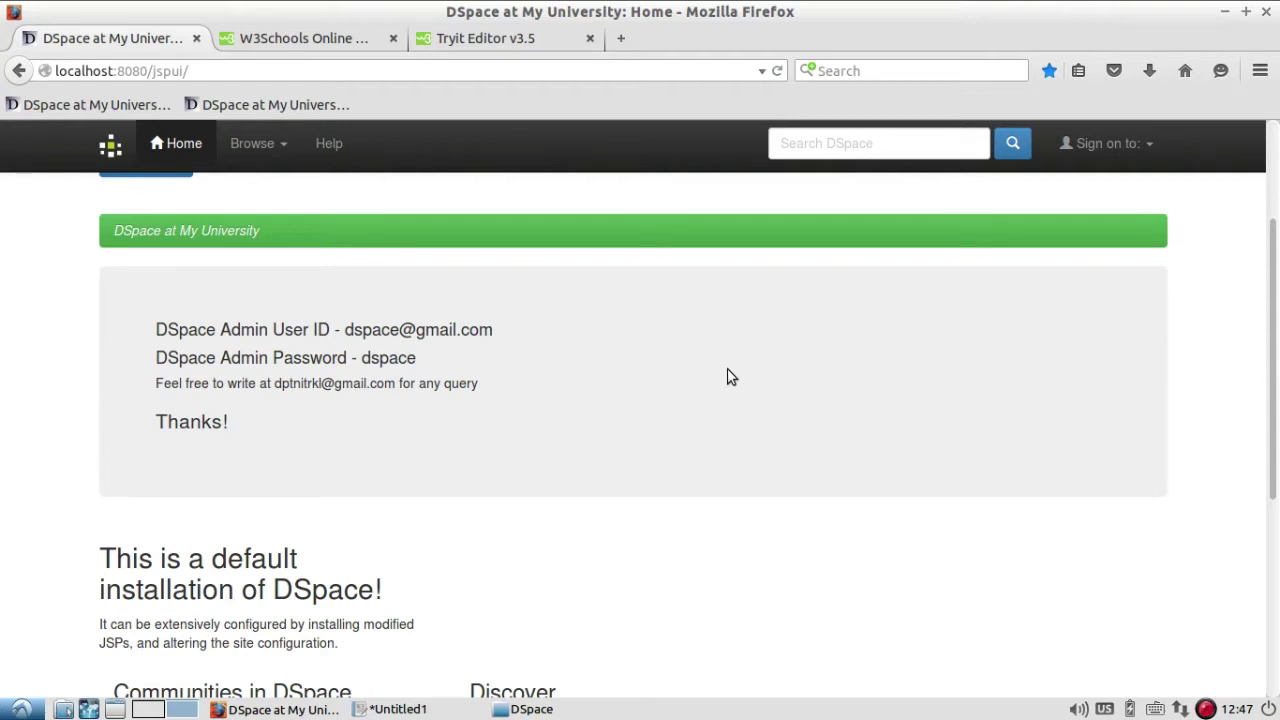
- Log in via My DSpace as administrator and go to Administer
left_click(1137, 147)
left_click(1120, 193)
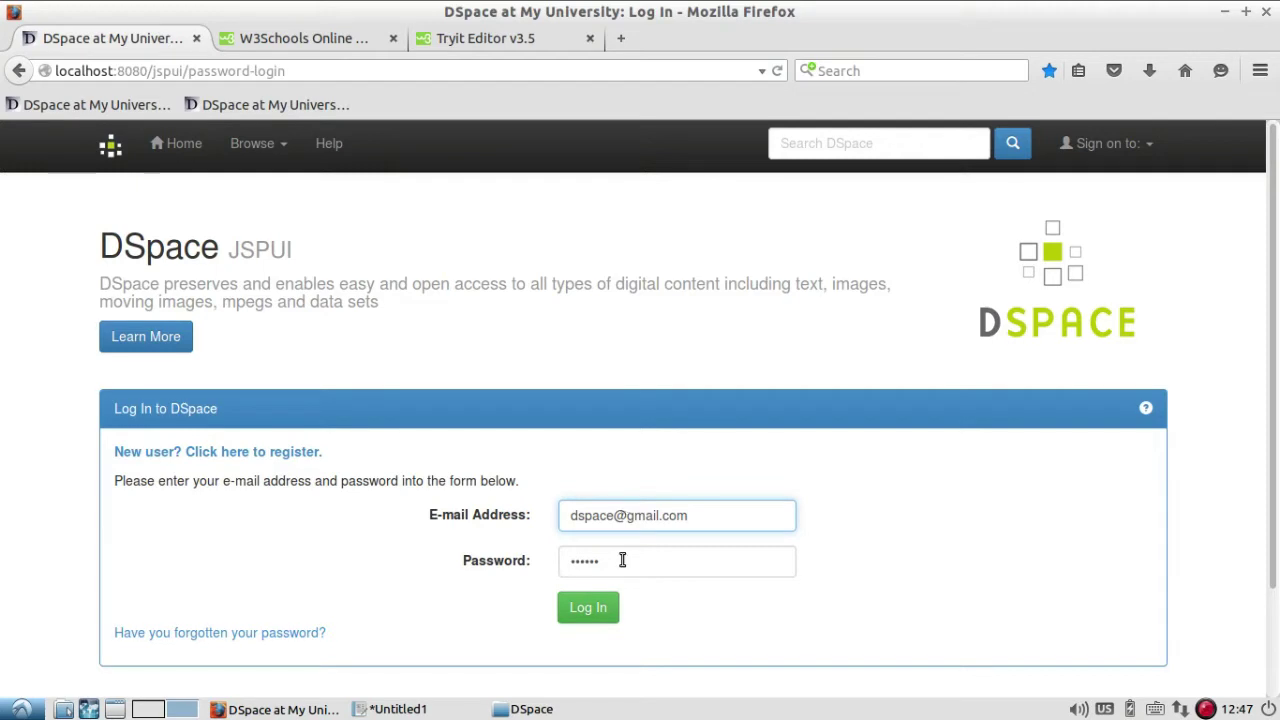
left_click(598, 615)
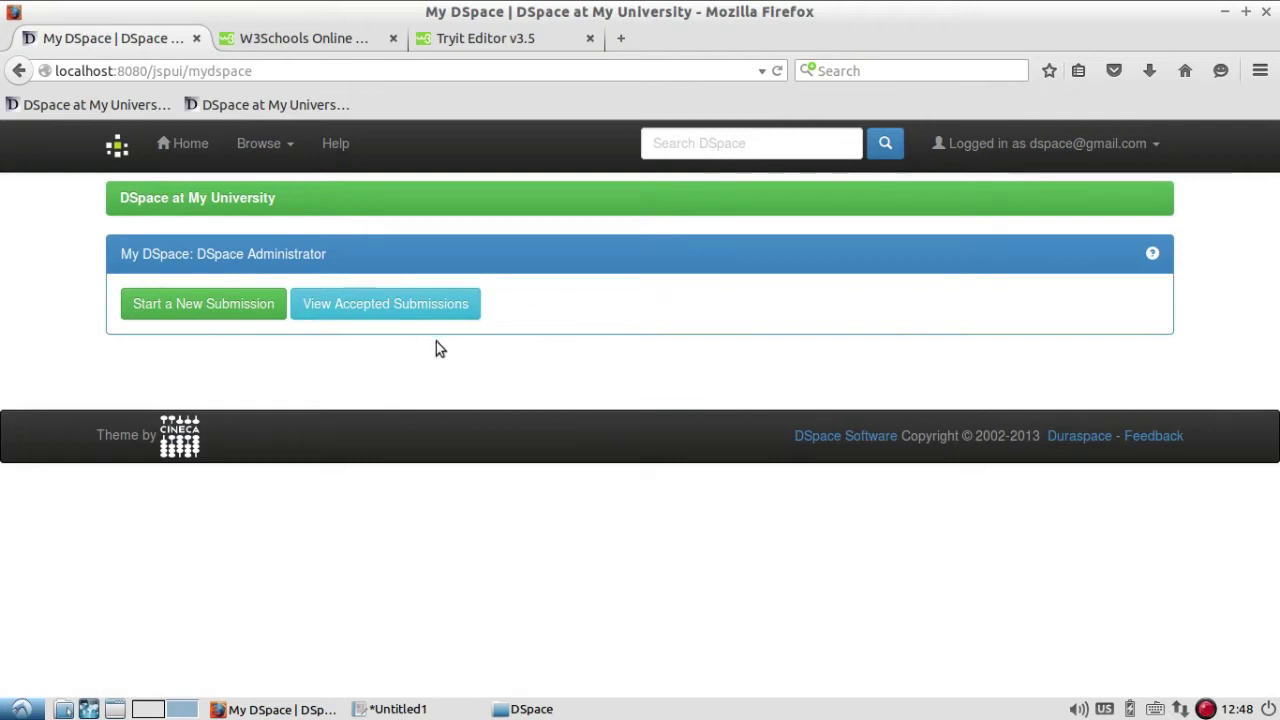
left_click(1090, 143)
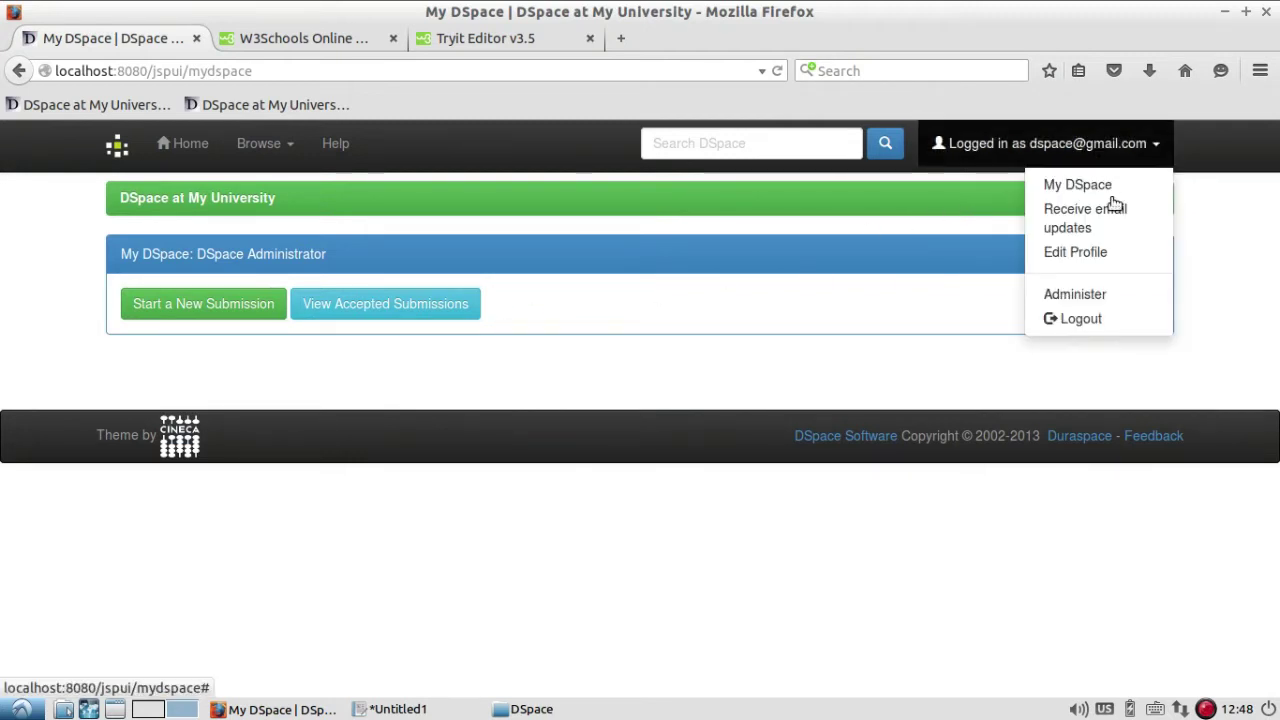
left_click(1124, 293)
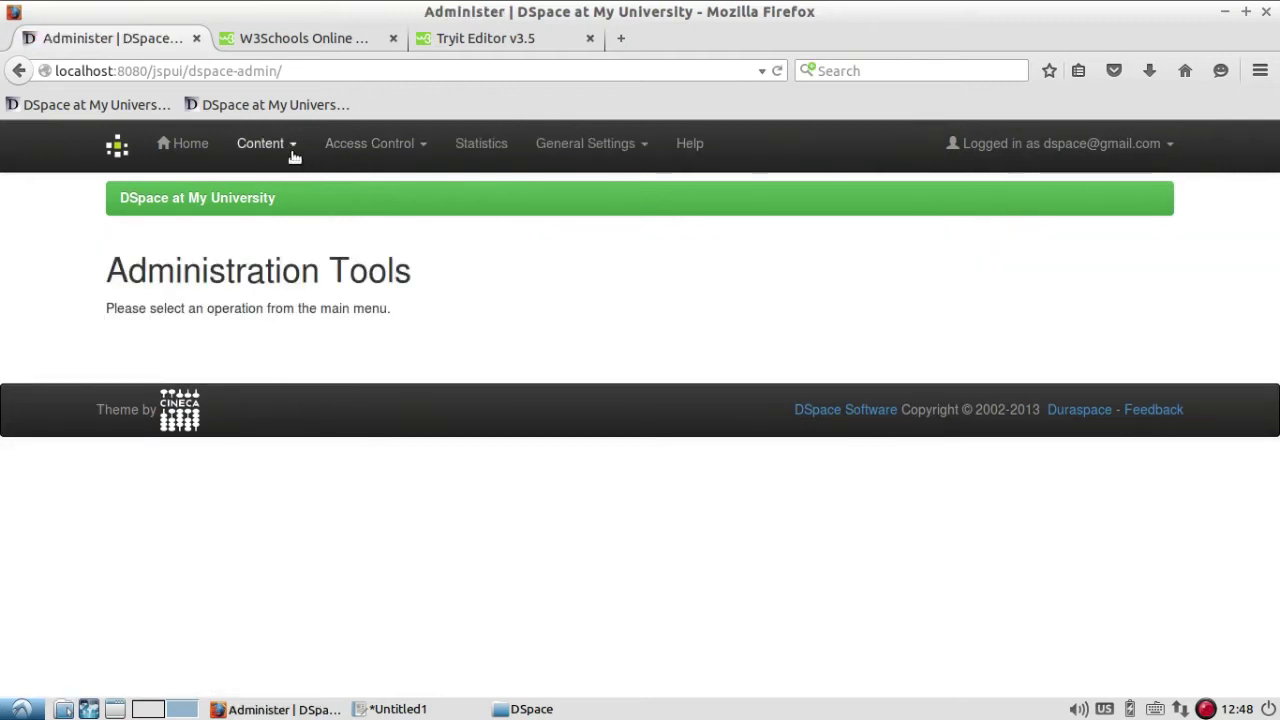
- Under Content > Items, look up the item with handle 123456789/7
left_click(265, 145)
left_click(304, 234)
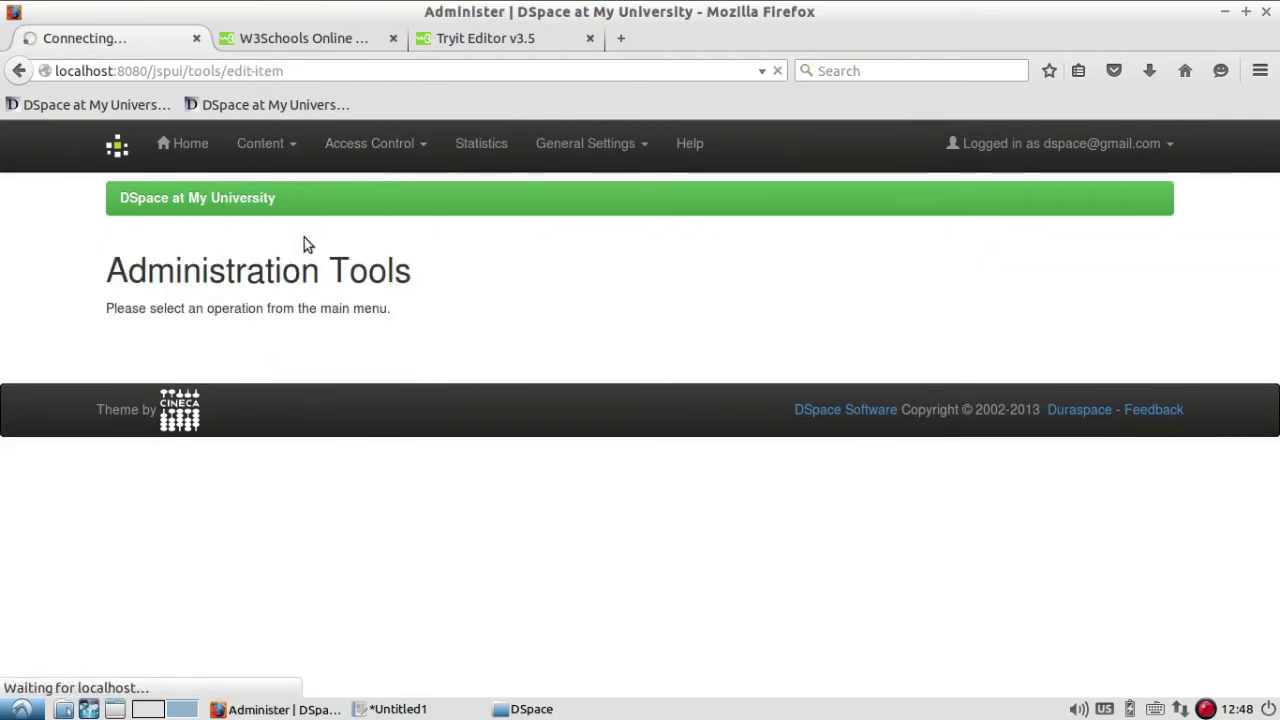
left_click(450, 342)
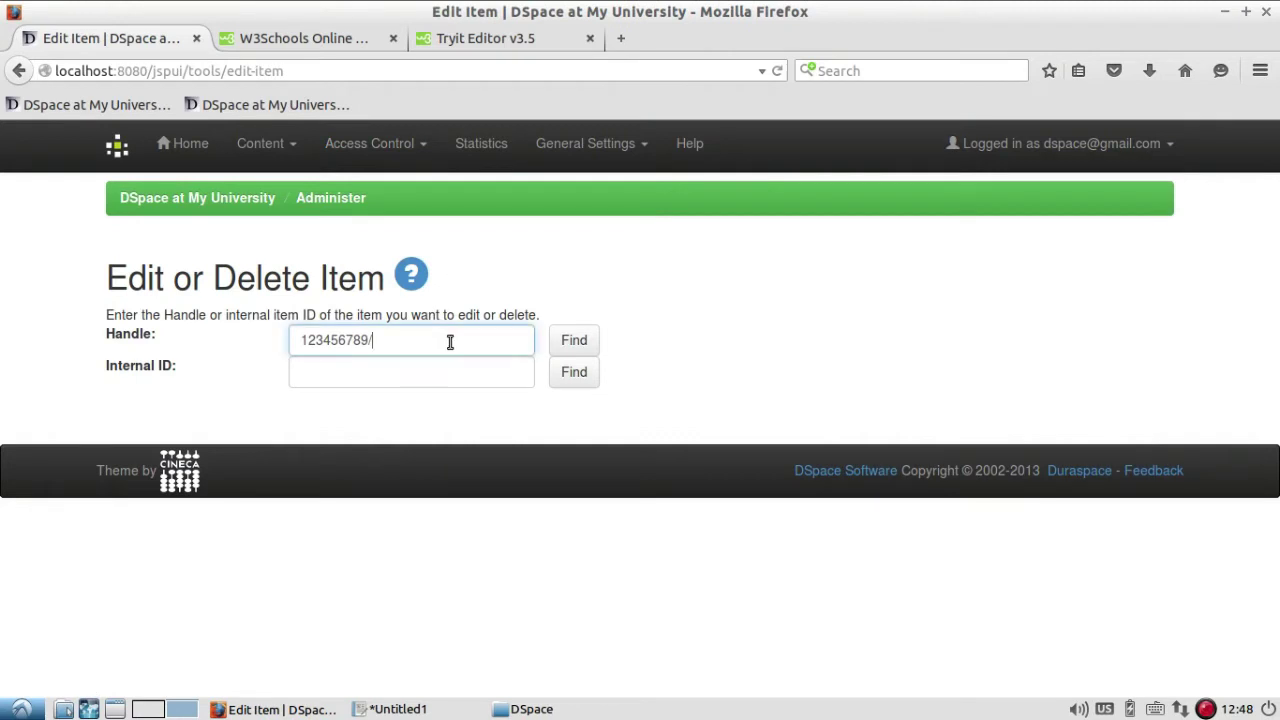
type("7")
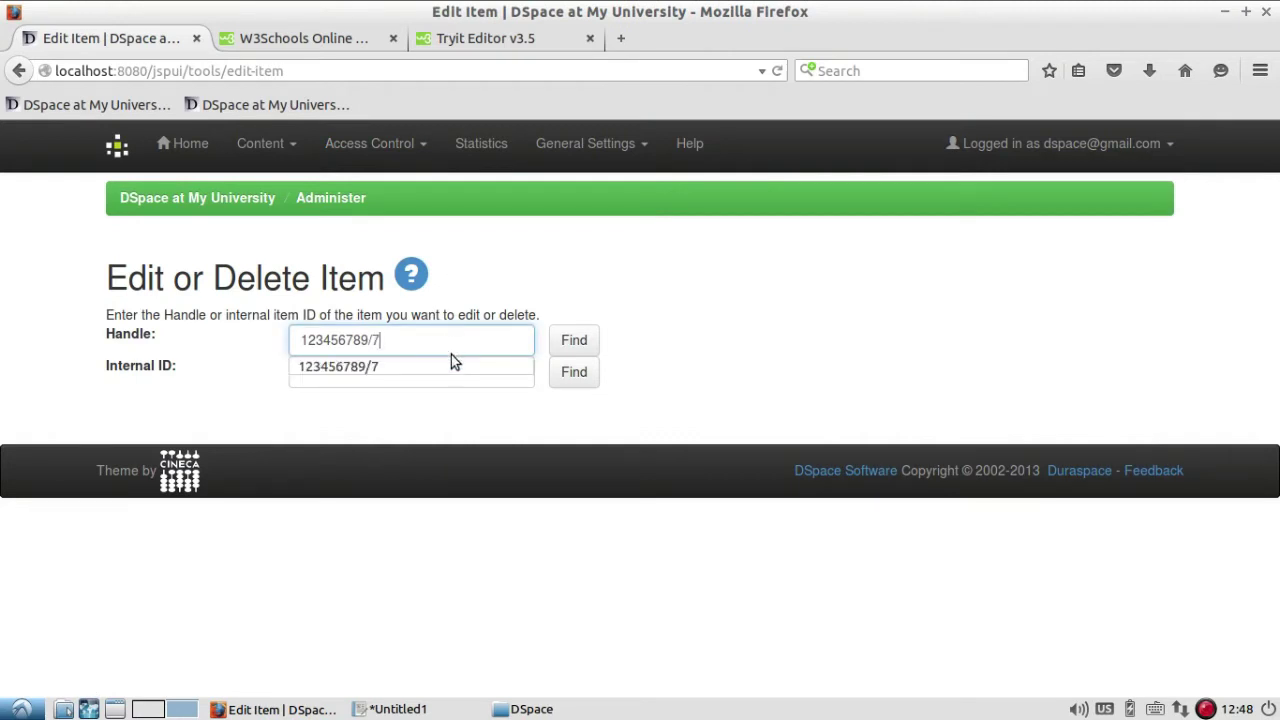
left_click(454, 374)
left_click(573, 344)
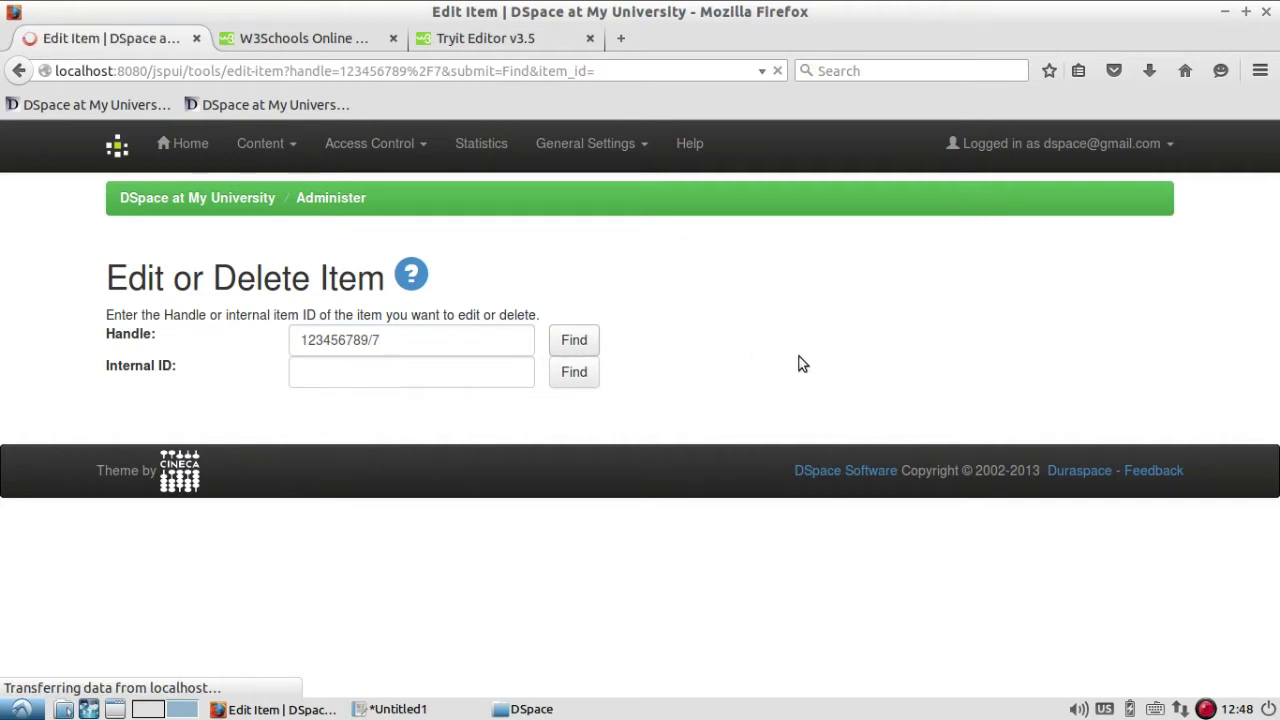
- Scroll through the Edit Item metadata and back to the top
scroll(798, 364, "down", 3)
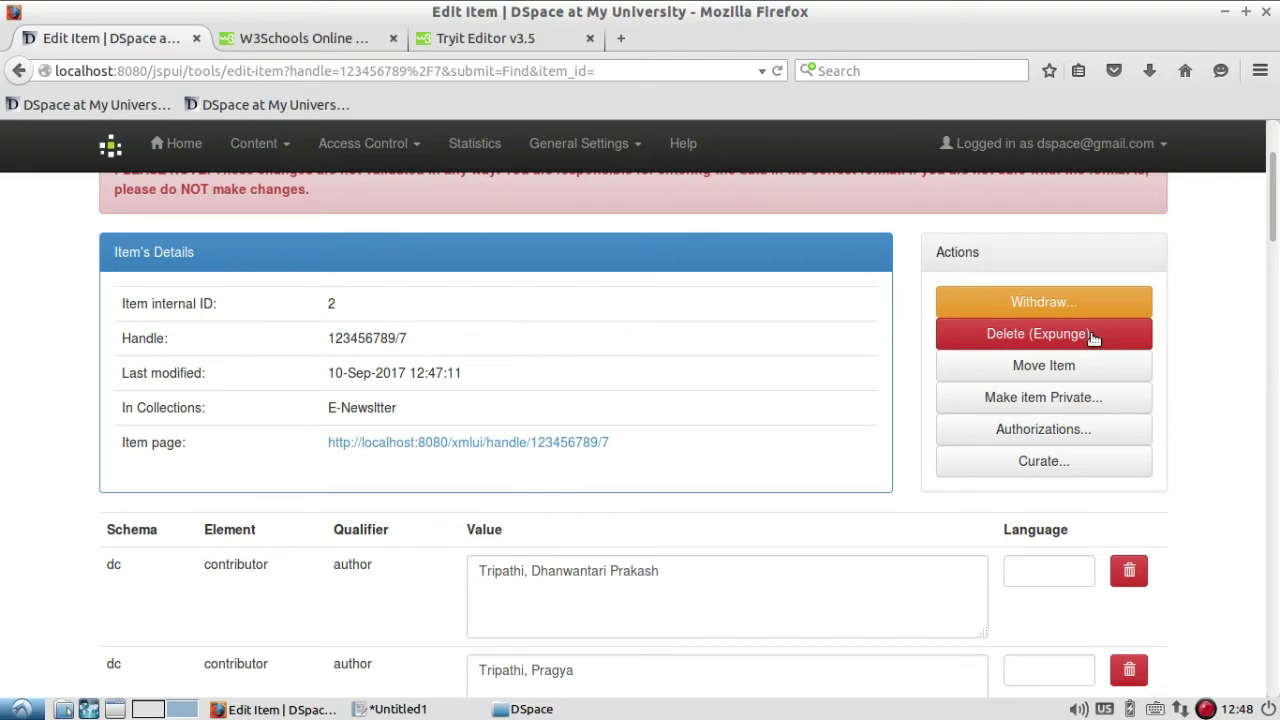
scroll(1094, 338, "down", 10)
scroll(1091, 340, "down", 7)
scroll(1091, 340, "up", 8)
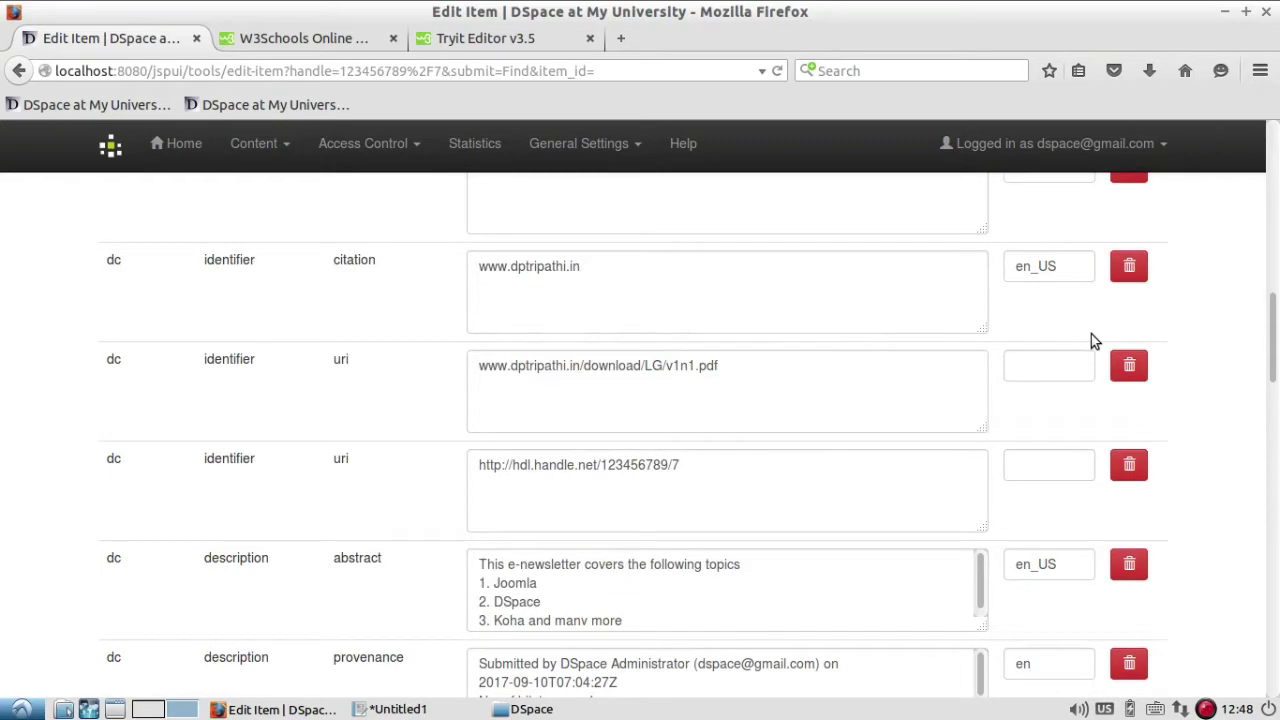
scroll(1091, 340, "up", 10)
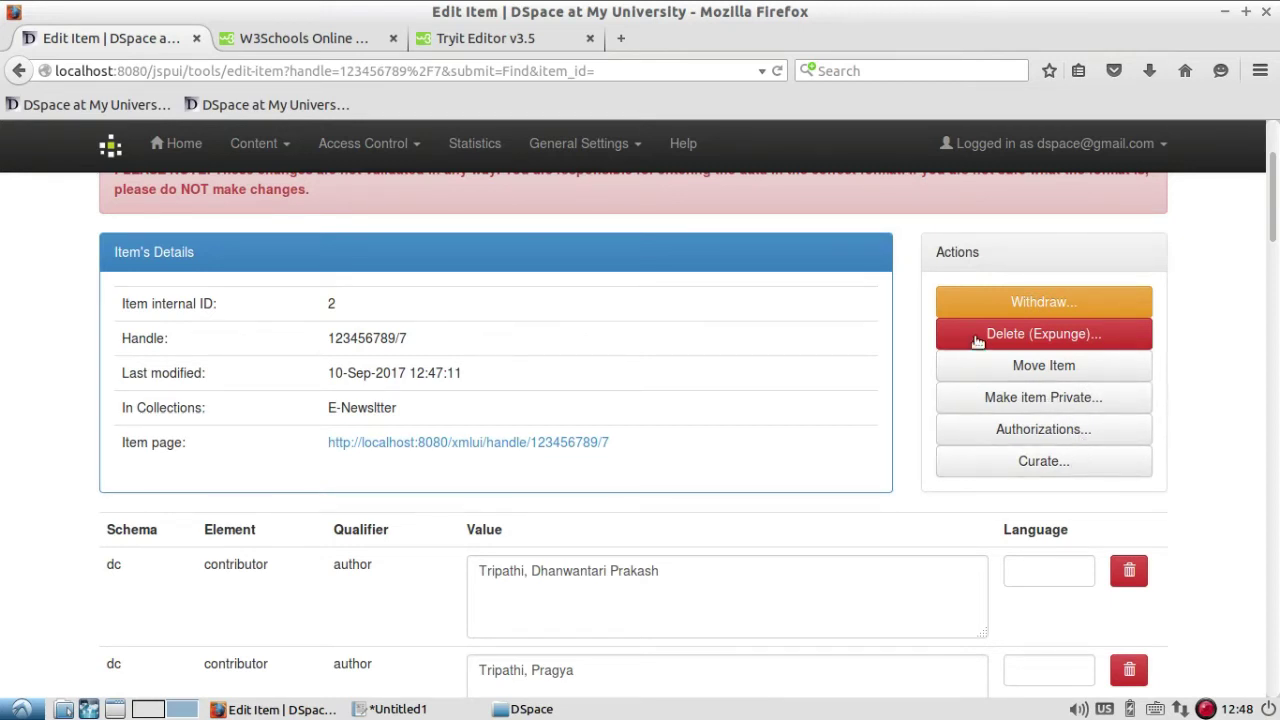
- Move the item from source E-Newsltter to destination collection DSpace Workshop Videos
left_click(1099, 374)
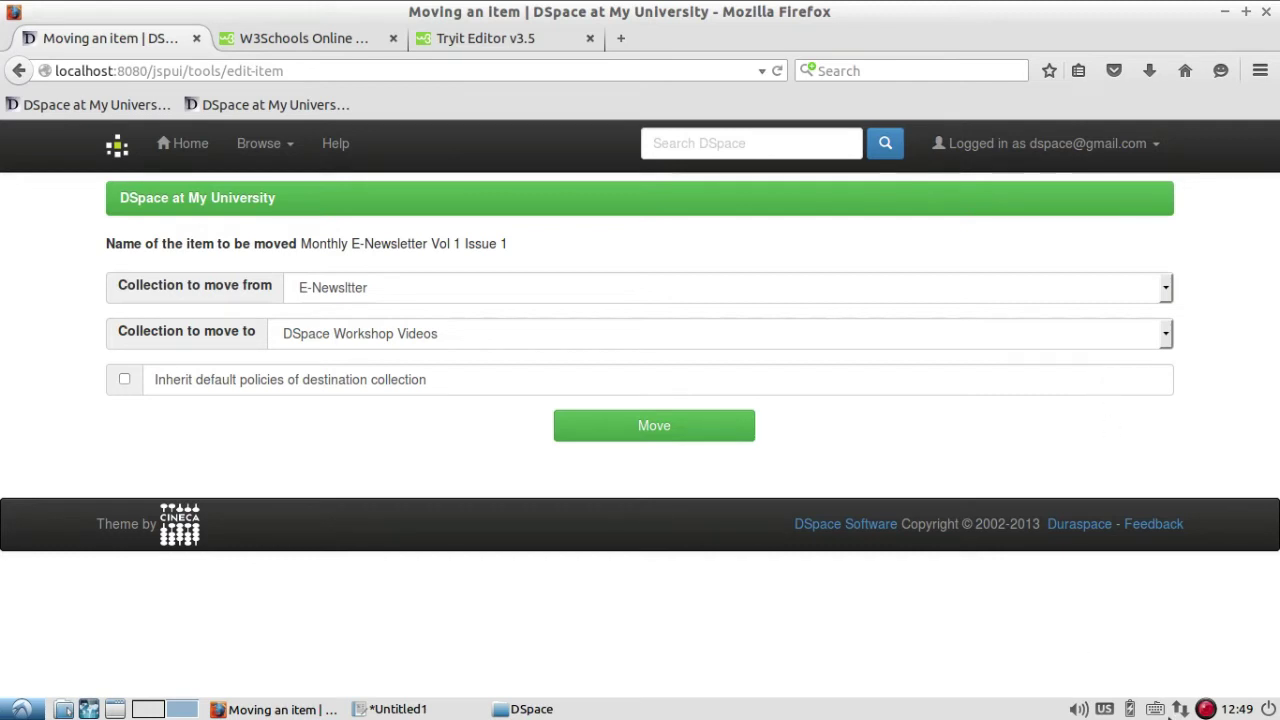
right_click(1205, 709)
key("Escape")
left_click(388, 298)
left_click(398, 290)
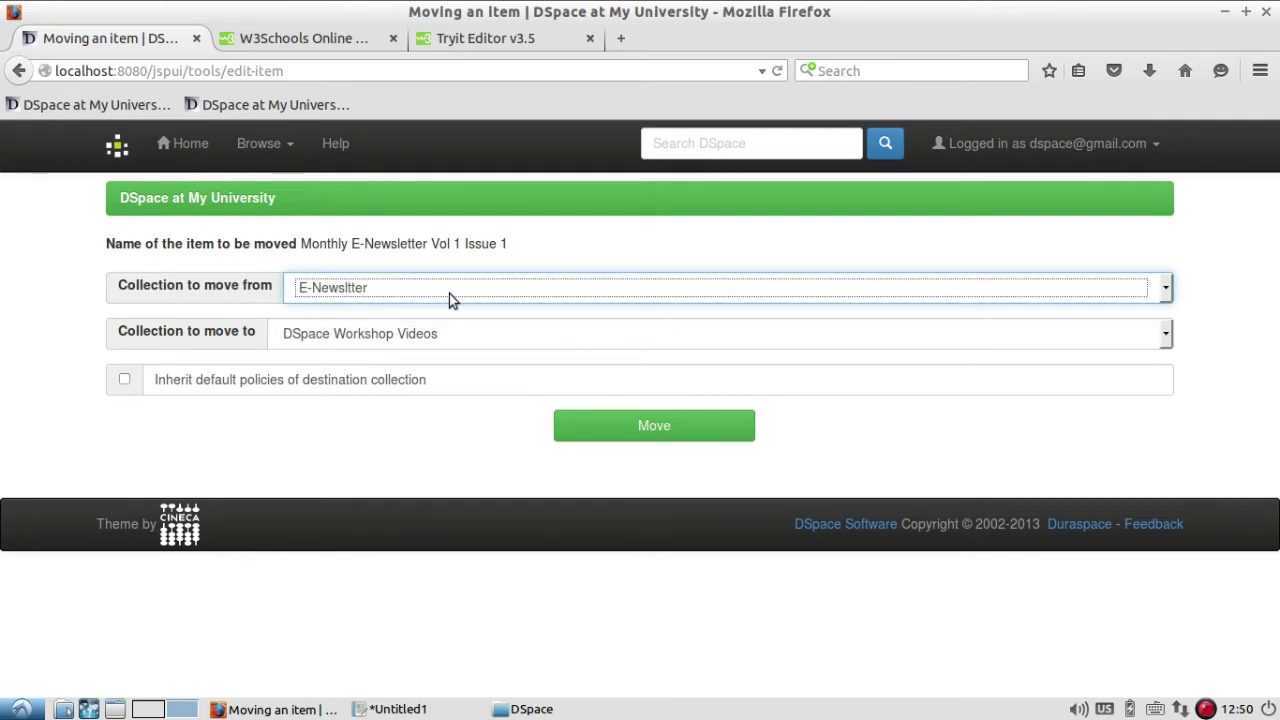
left_click(418, 338)
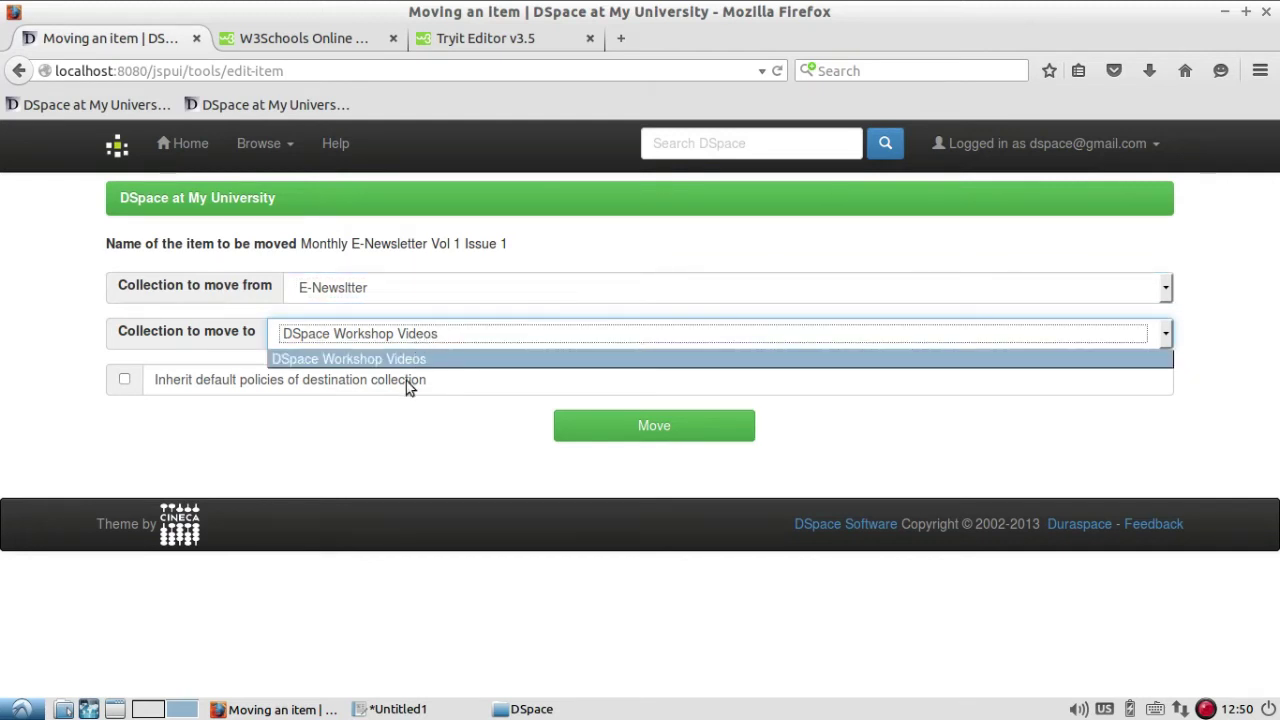
left_click(413, 352)
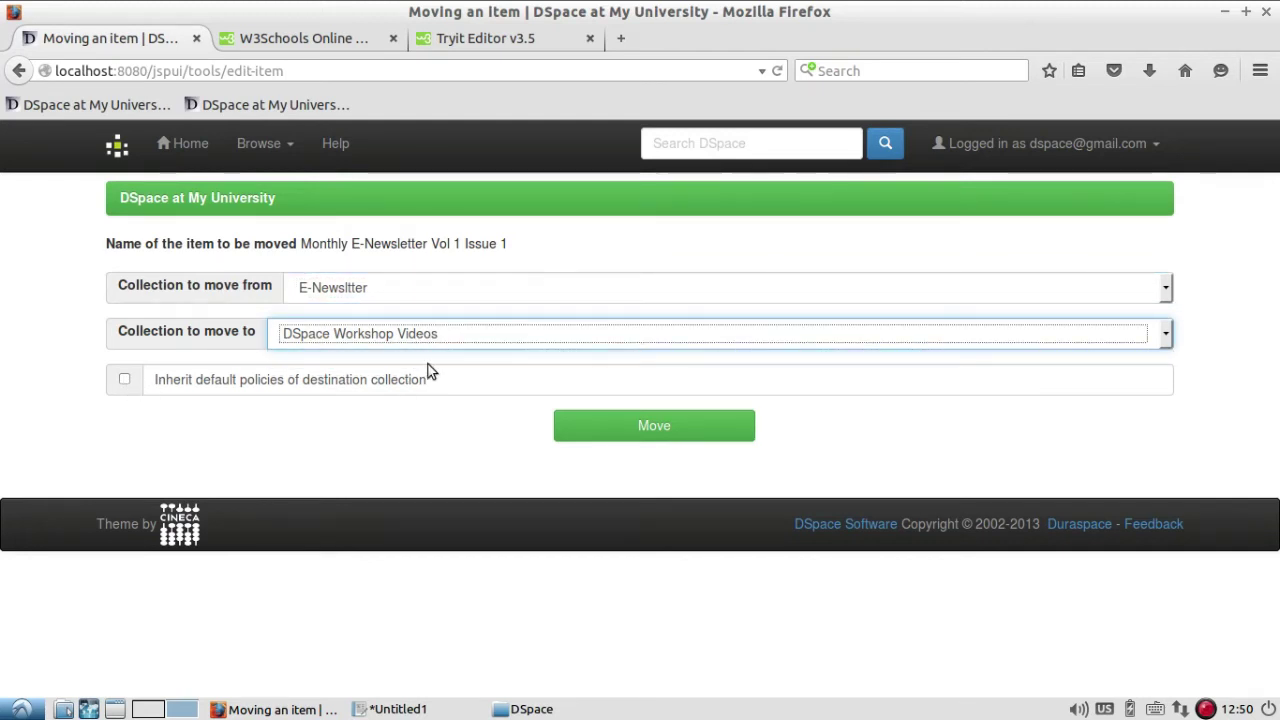
left_click(690, 428)
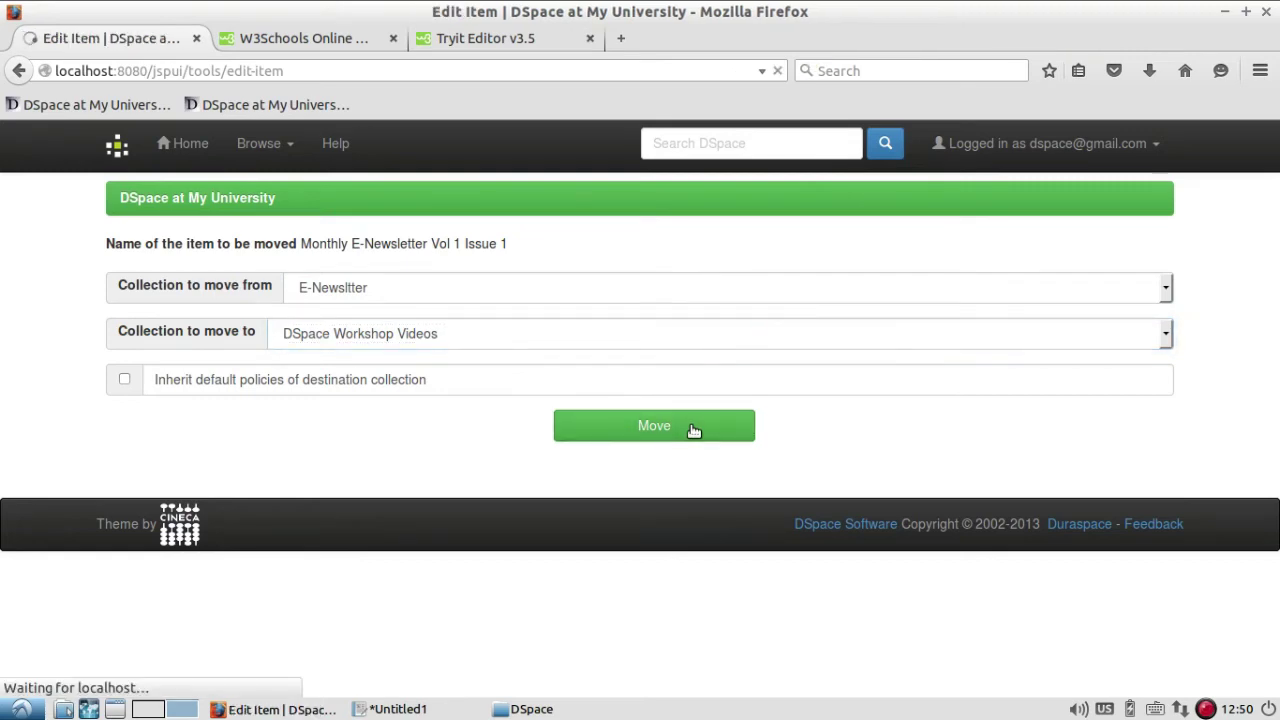
- Move item 123456789/7 back to E-Newsltter and verify E-Newsltter is now its listed collection
scroll(331, 495, "down", 2)
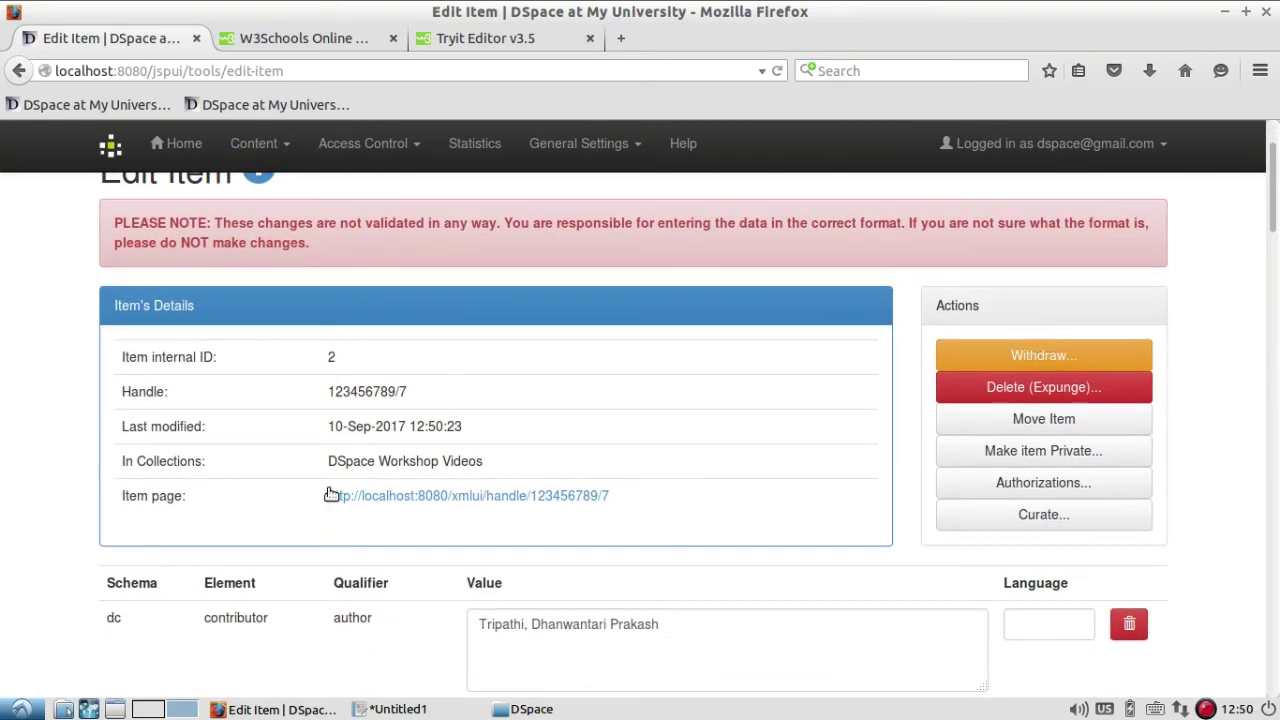
left_click_drag(326, 465, 493, 467)
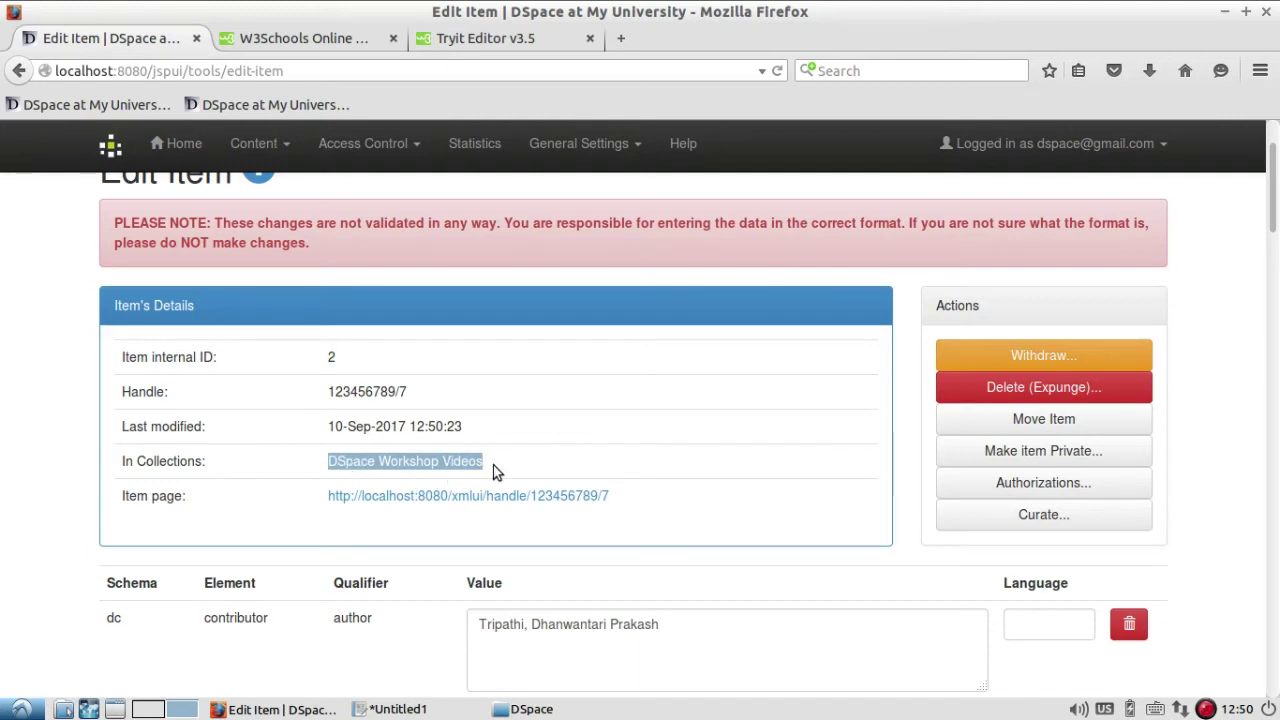
left_click(1096, 428)
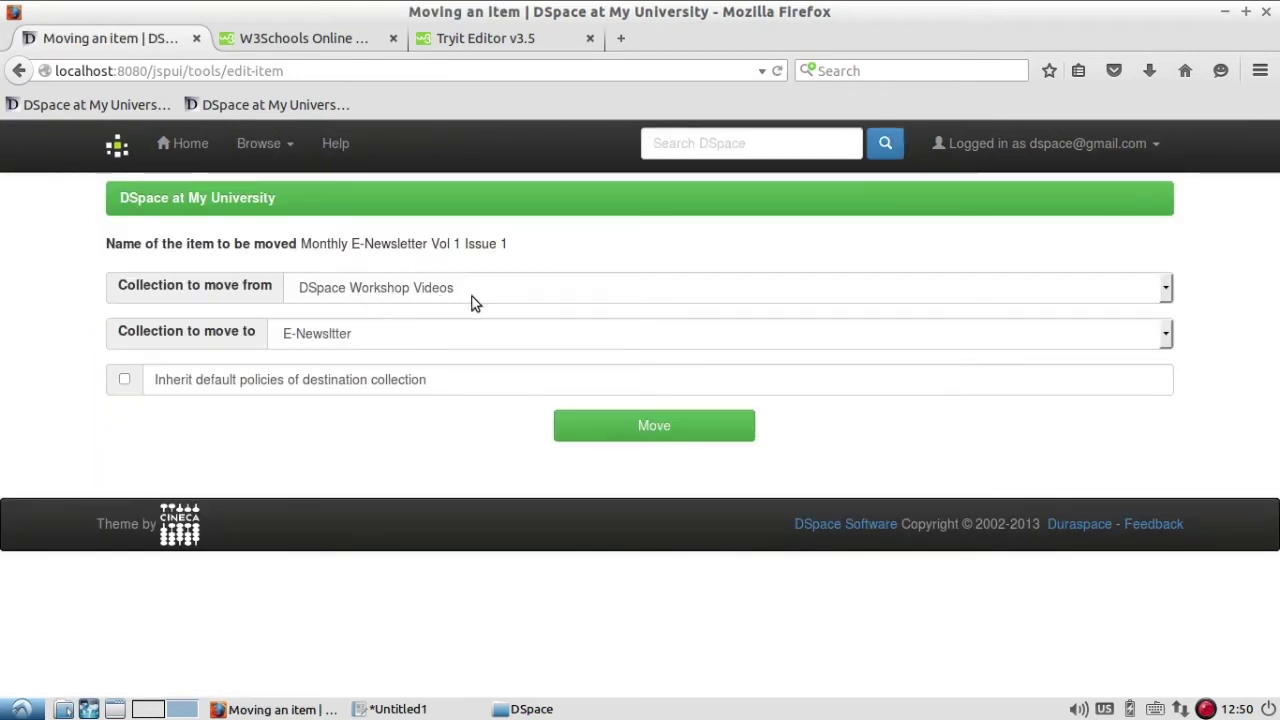
left_click(714, 435)
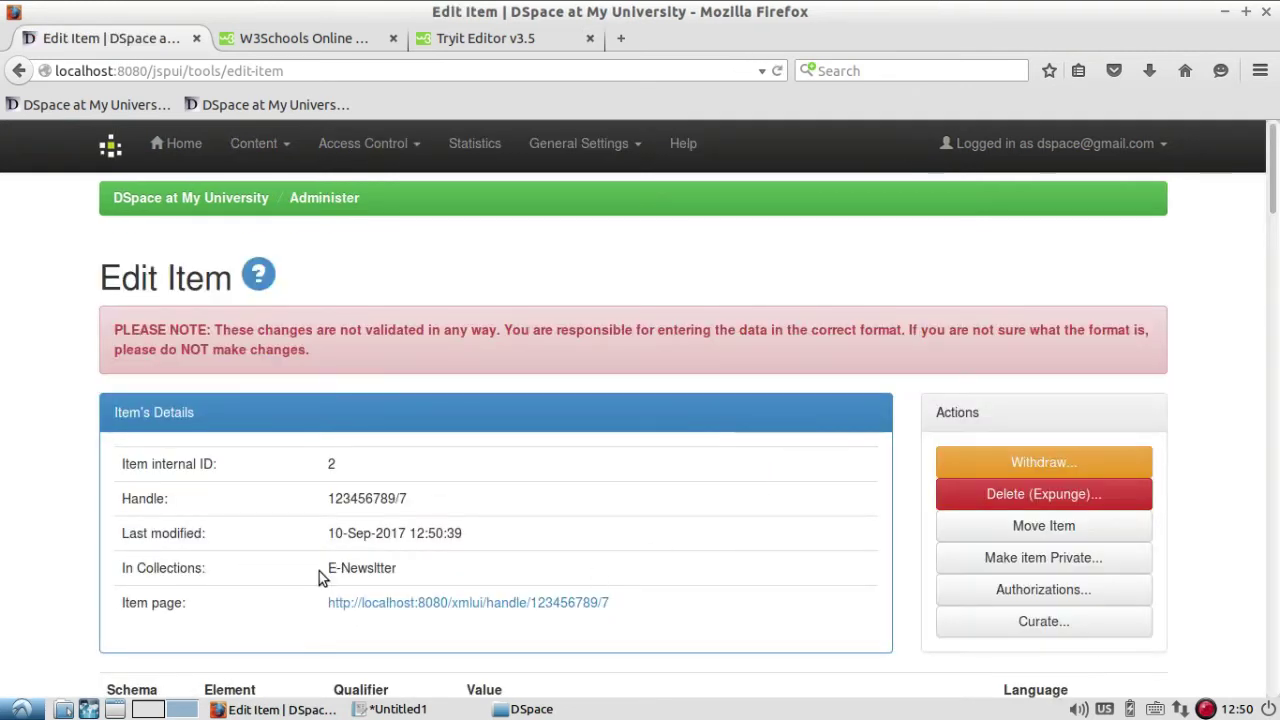
left_click_drag(319, 571, 418, 567)
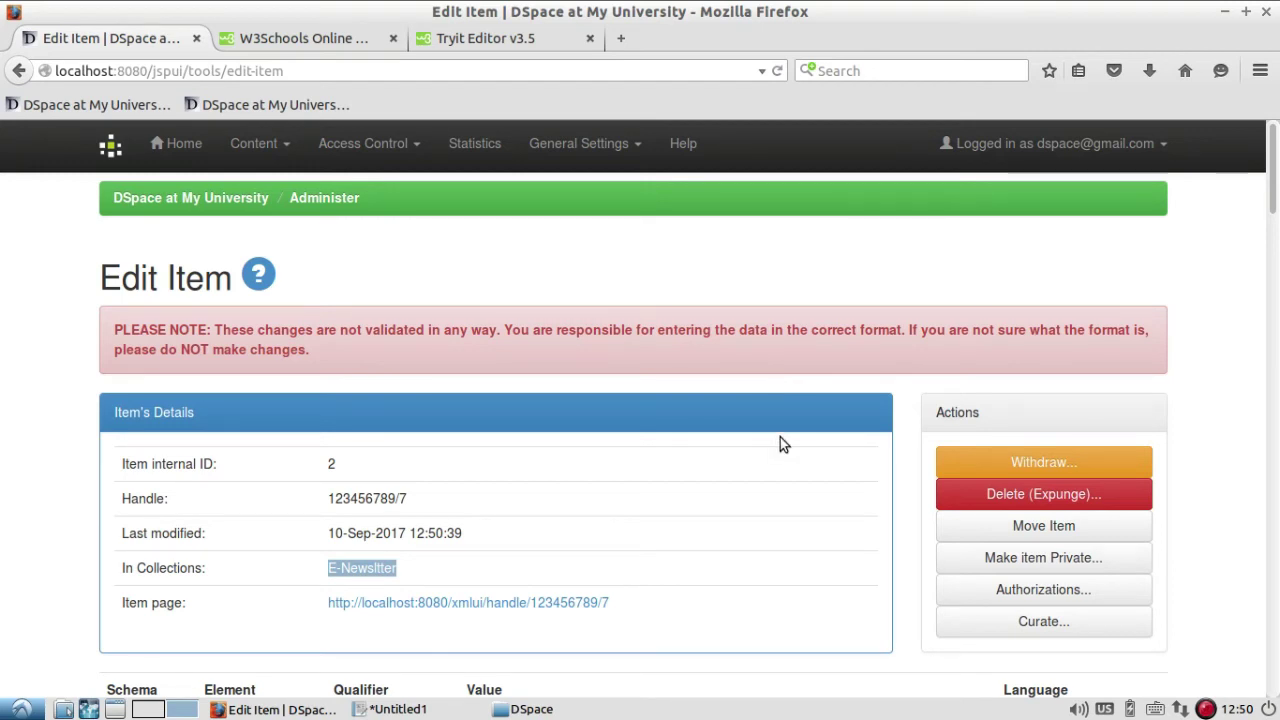
scroll(781, 446, "down", 2)
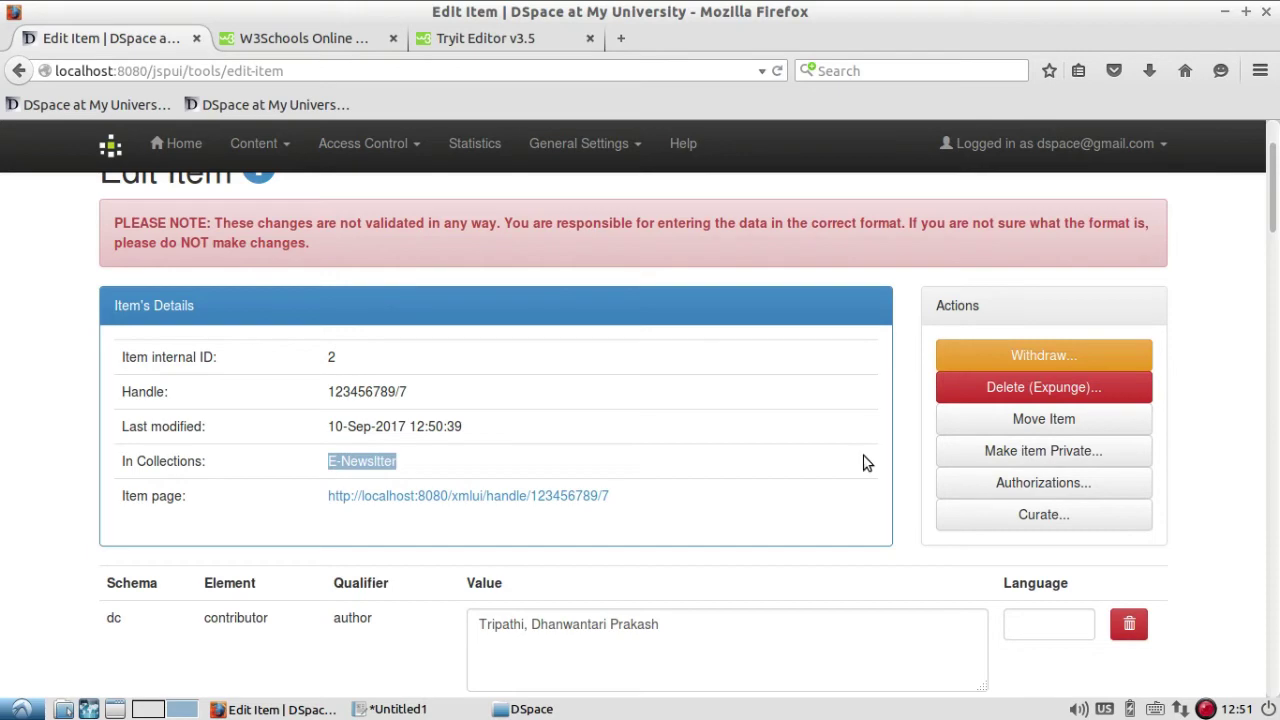
- Make item 123456789/7 private and confirm on the Make item Private page
left_click(1089, 449)
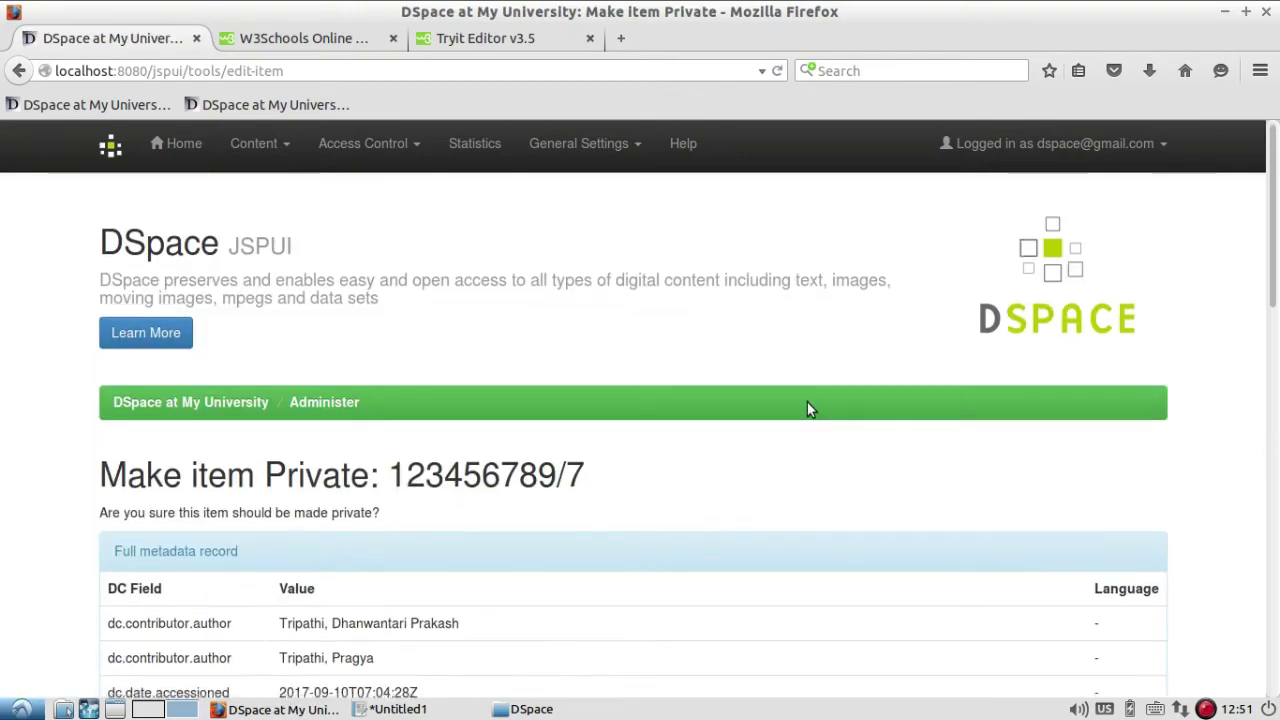
scroll(810, 410, "down", 15)
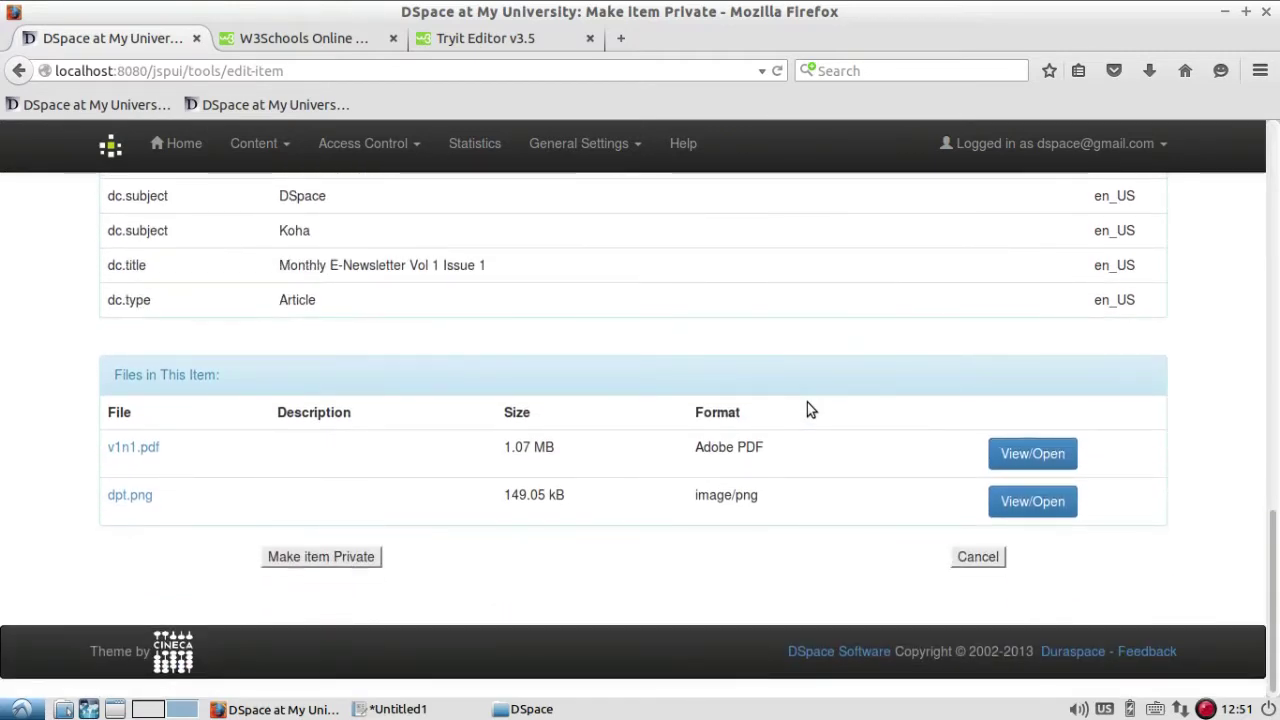
left_click(360, 557)
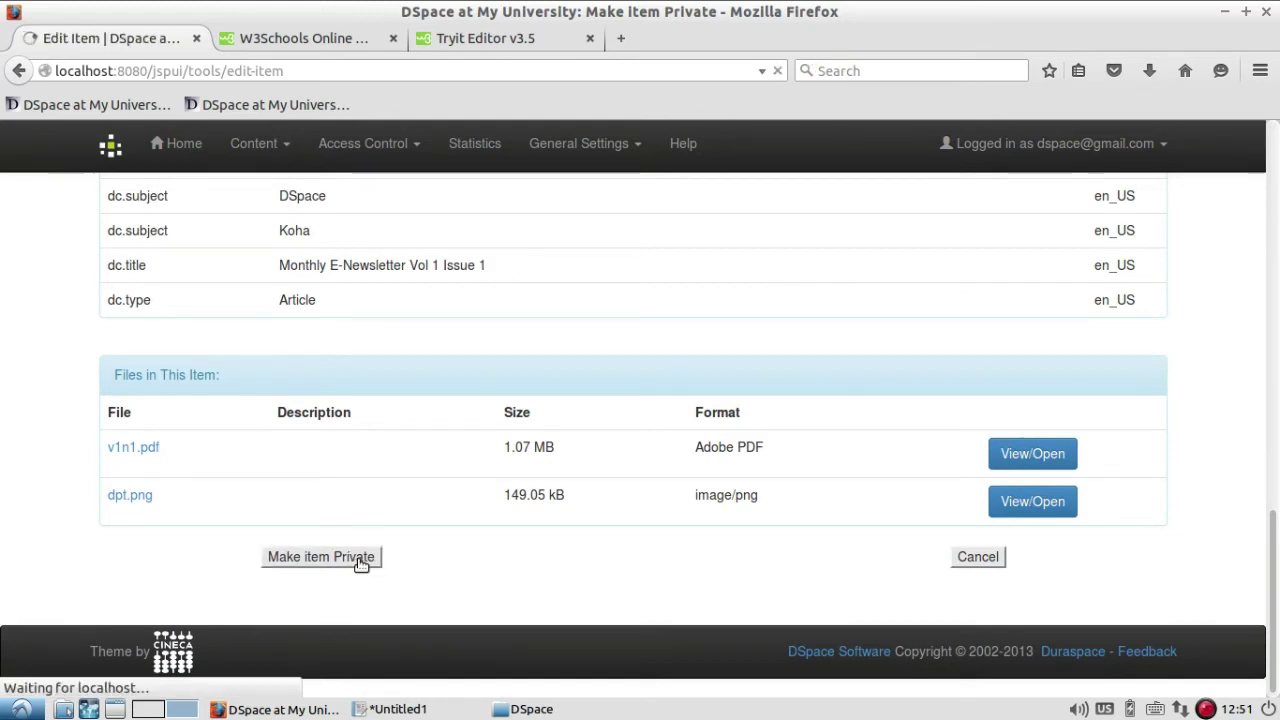
- Log out of the administrator account and load the public DSpace home page
left_click(1165, 146)
left_click(1150, 284)
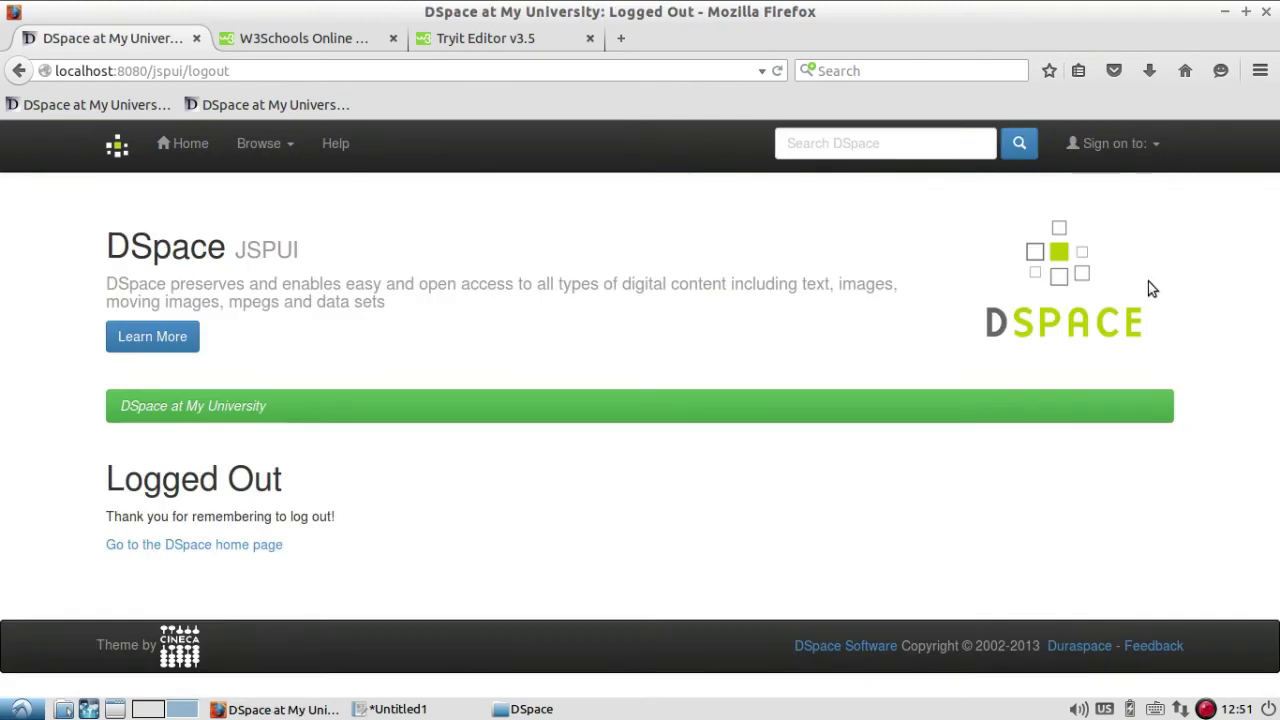
left_click(190, 148)
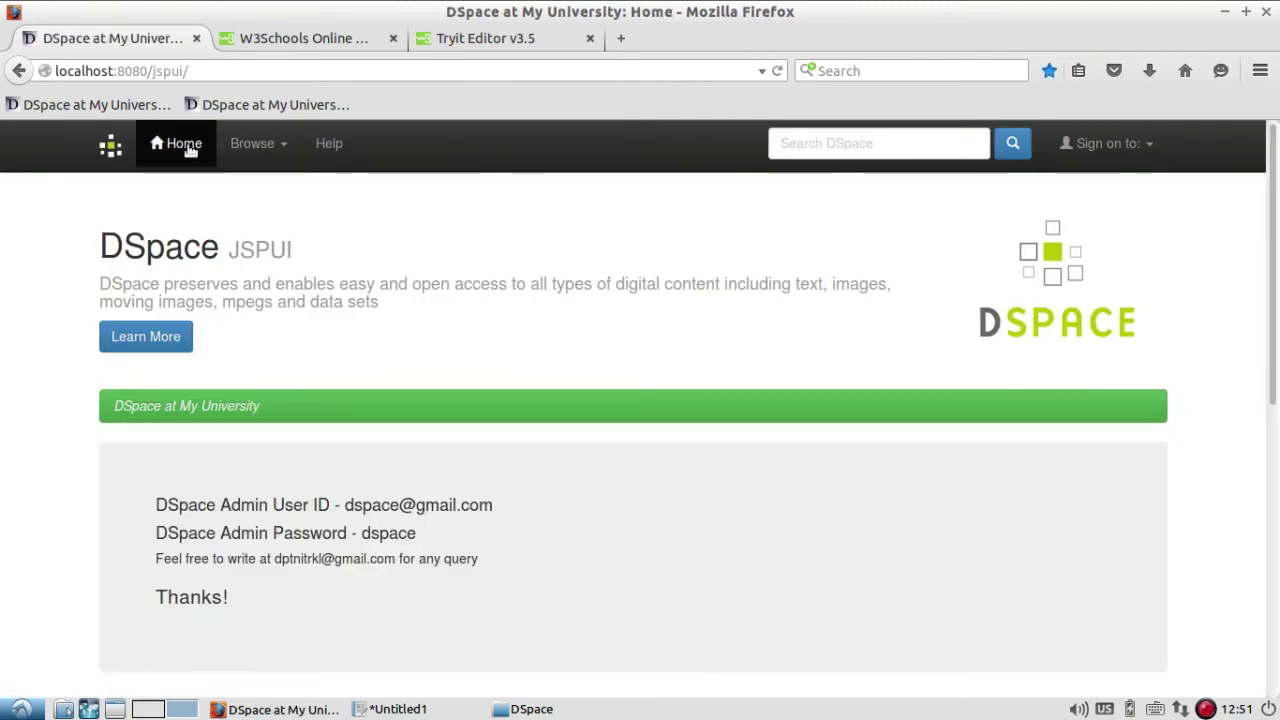
left_click(186, 149)
left_click(186, 149)
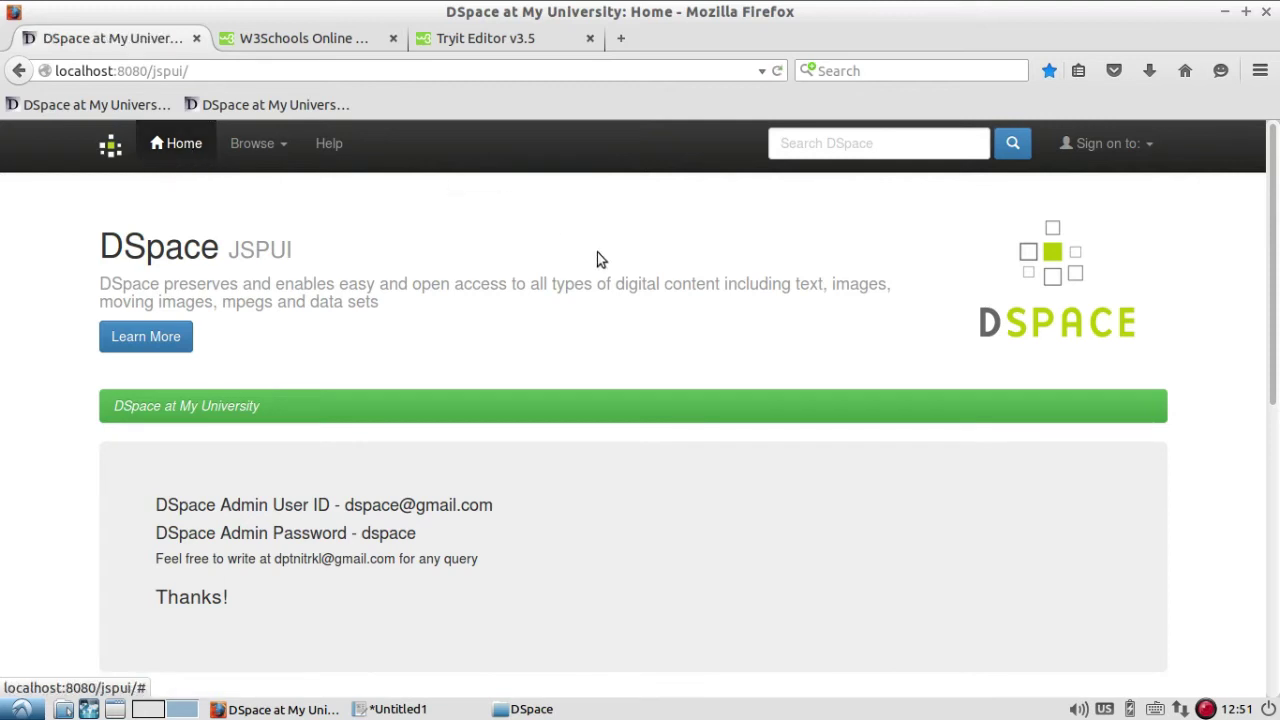
- Check the Librarian Guide item count under Communities in DSpace, then go to My DSpace to sign in
scroll(603, 271, "down", 5)
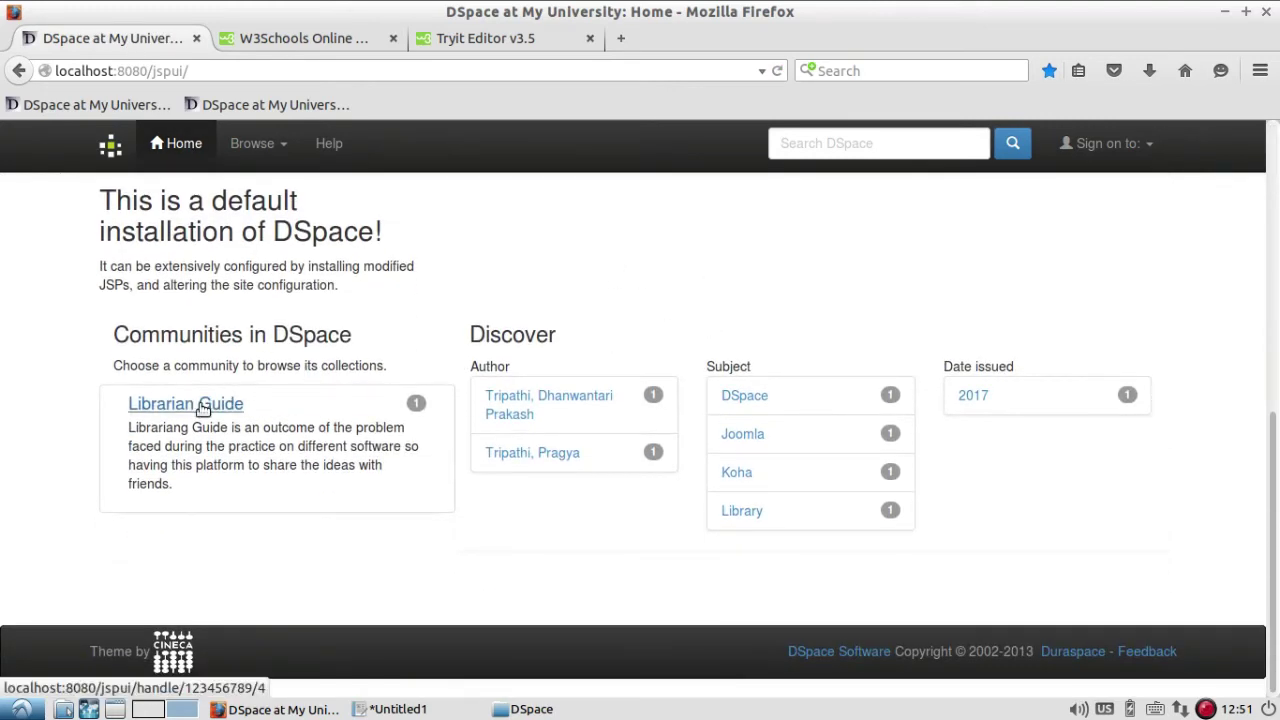
scroll(640, 452, "up", 2)
scroll(635, 455, "up", 3)
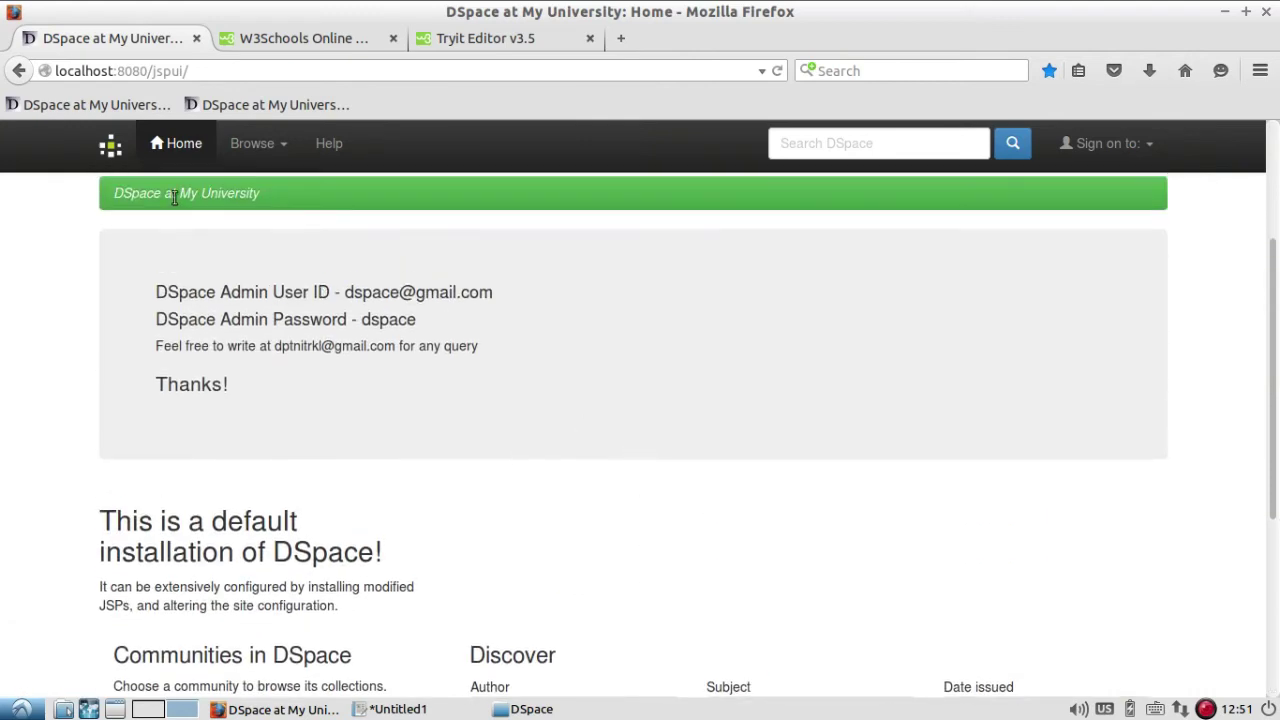
left_click(185, 145)
scroll(583, 317, "down", 10)
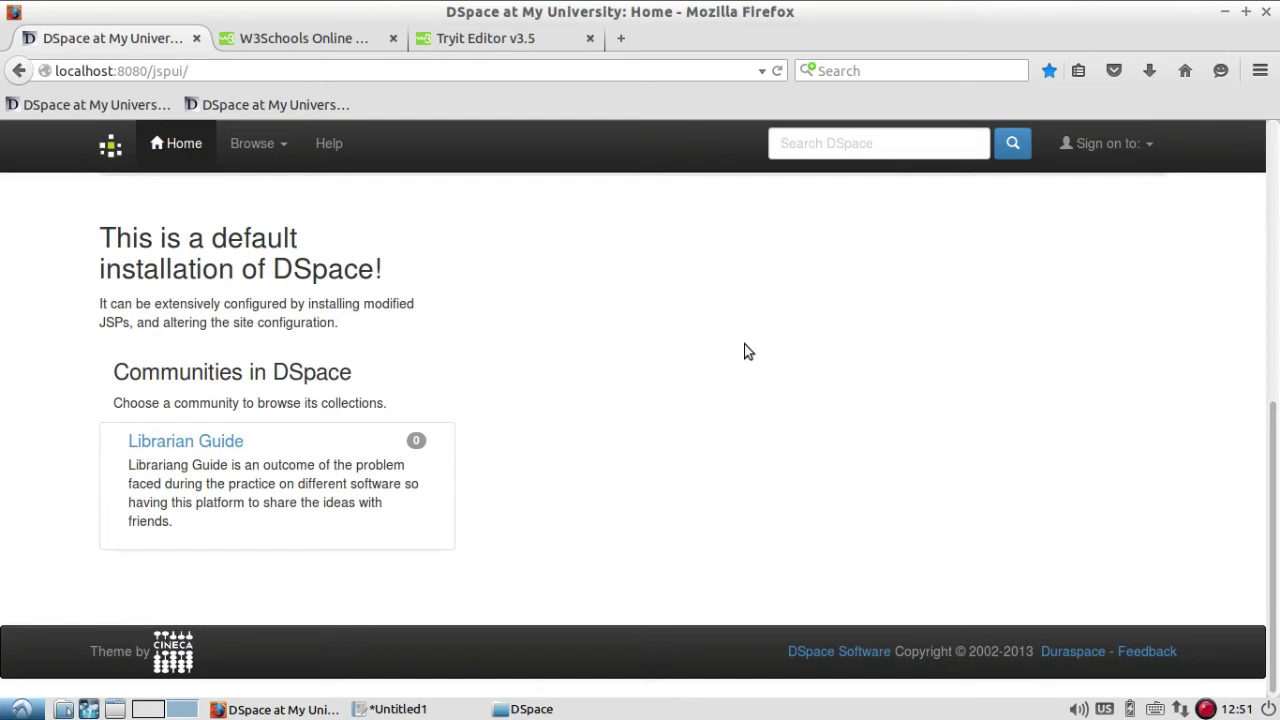
left_click(1108, 145)
left_click(1118, 181)
- Sign in as administrator and search DSpace for 'librarian guide'
left_click(588, 607)
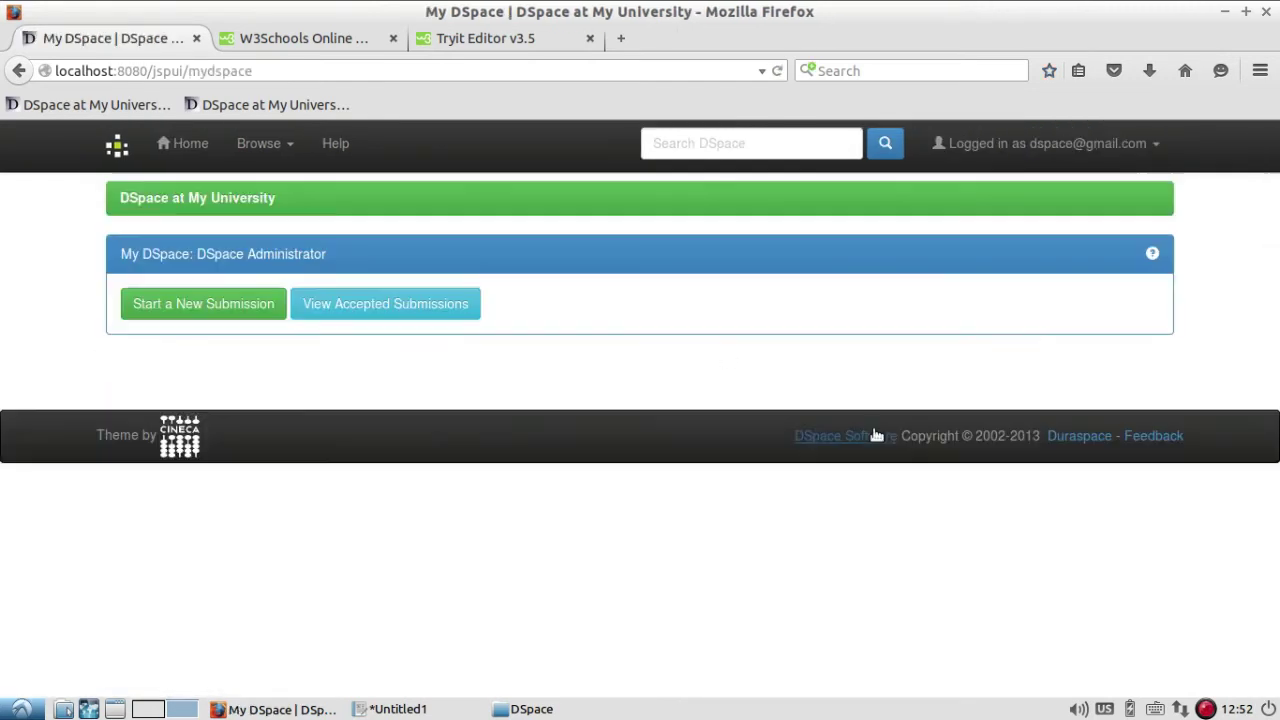
left_click(754, 143)
left_click(772, 150)
left_click(760, 169)
left_click(885, 143)
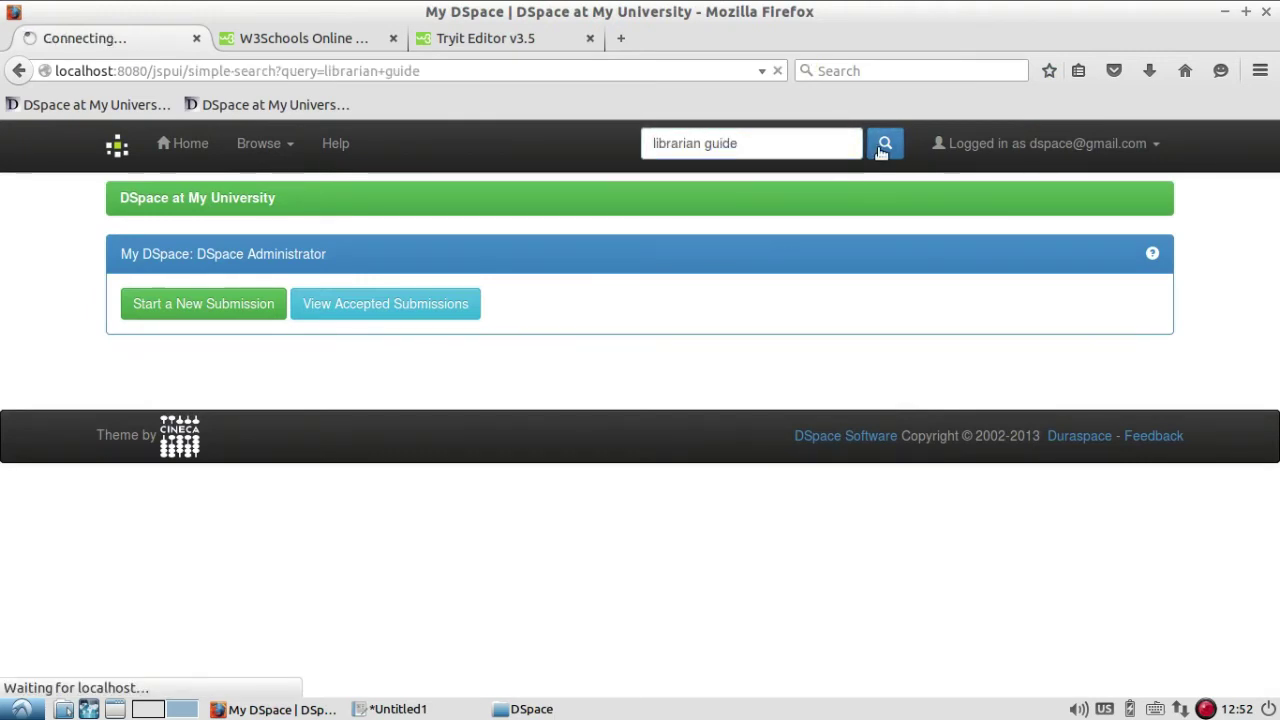
- Reload the search results to confirm Results 1-1 of 1, only the Librarian Guide community
scroll(766, 366, "down", 10)
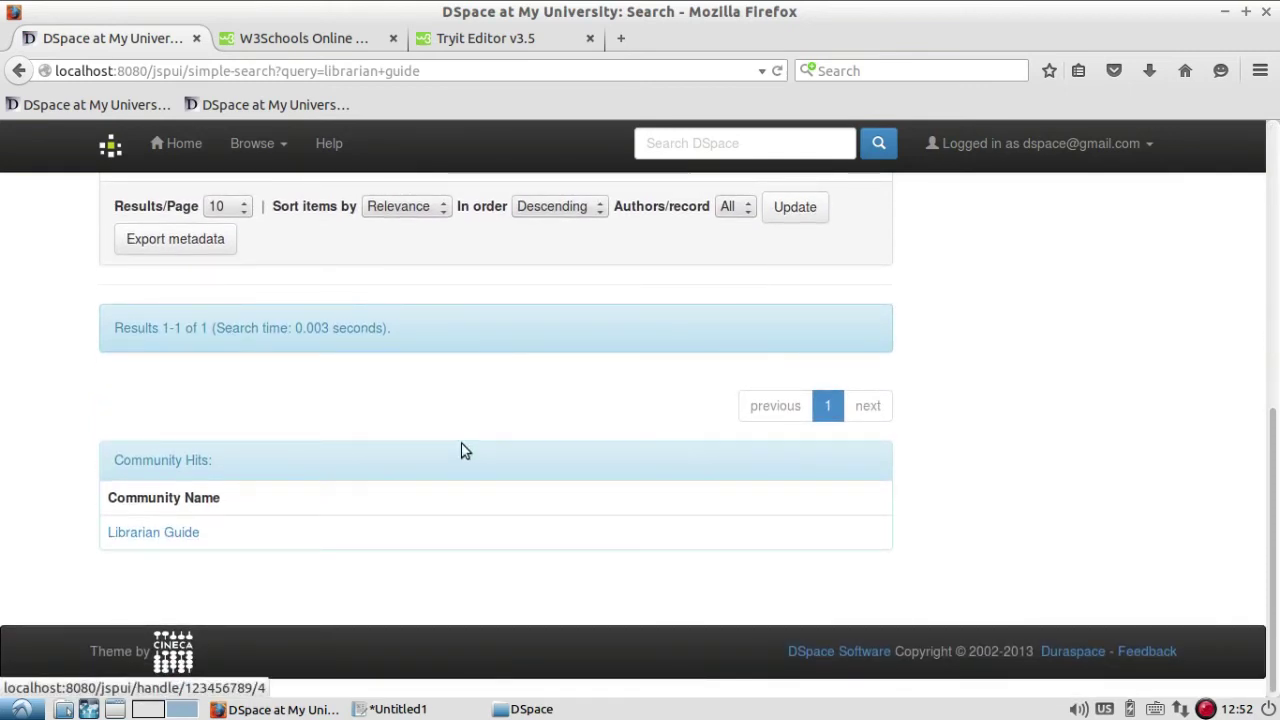
left_click(777, 72)
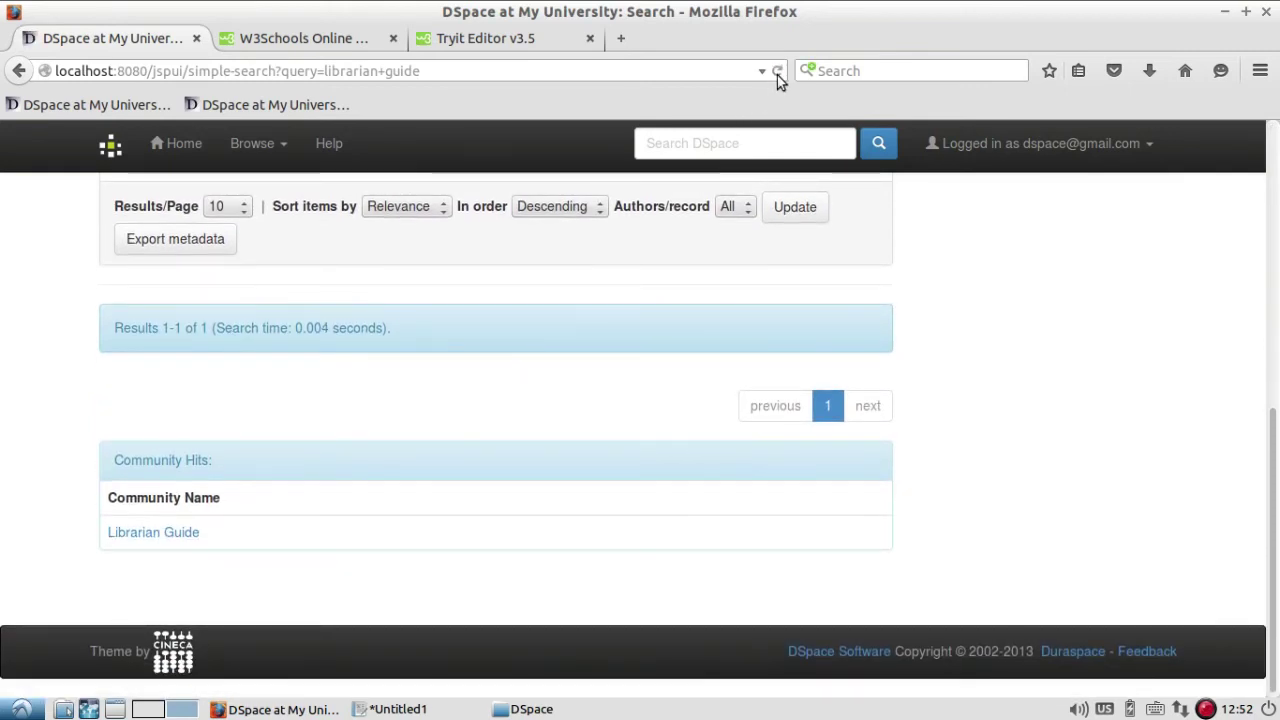
scroll(451, 426, "up", 3)
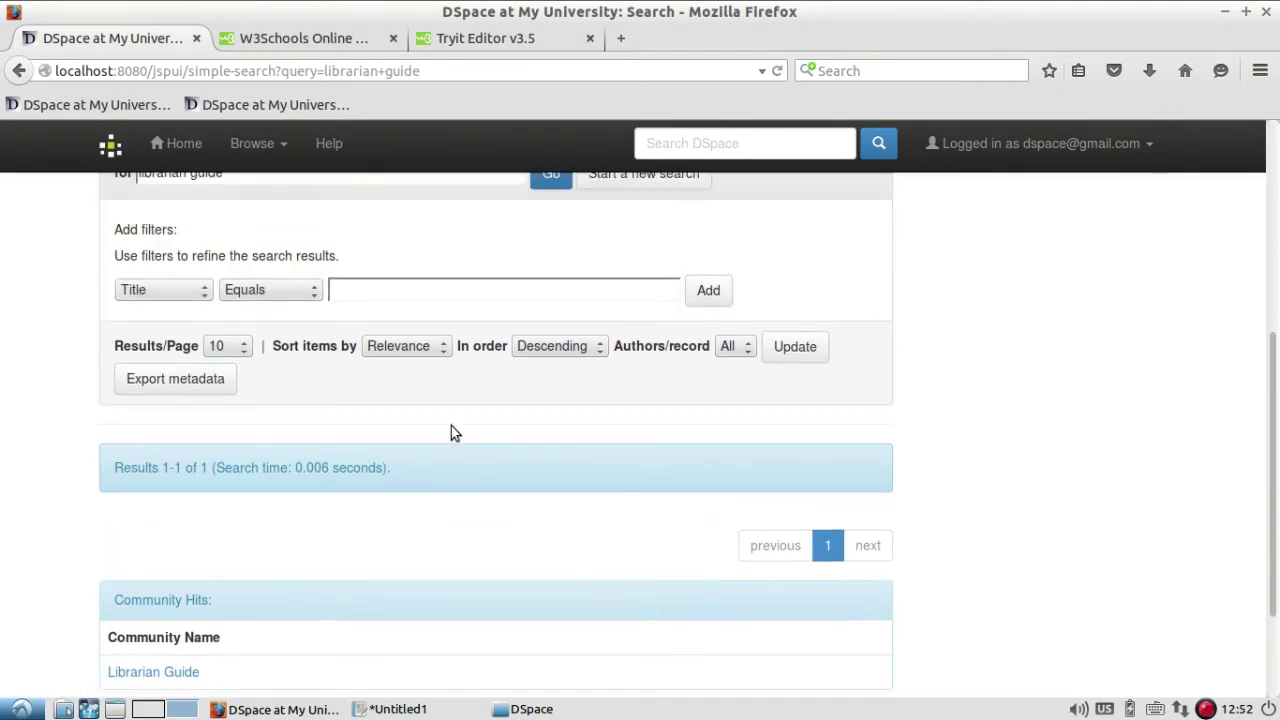
scroll(451, 426, "up", 3)
scroll(892, 395, "up", 5)
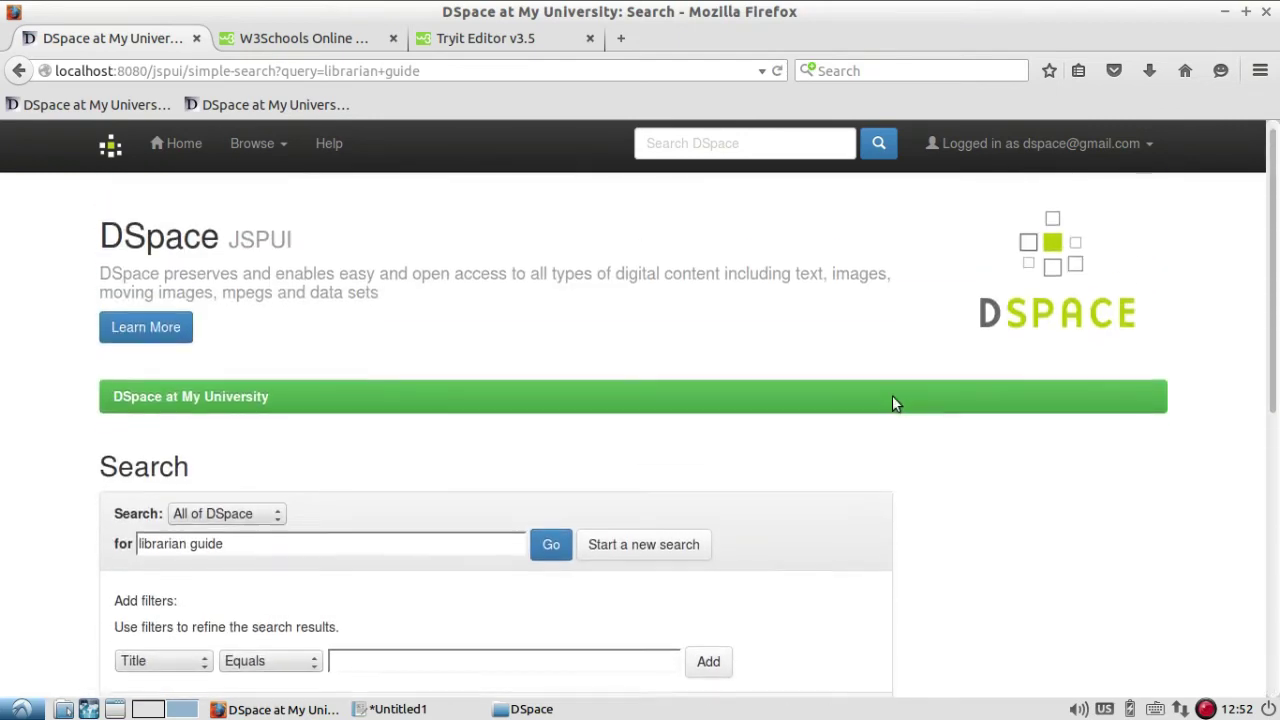
scroll(893, 397, "down", 10)
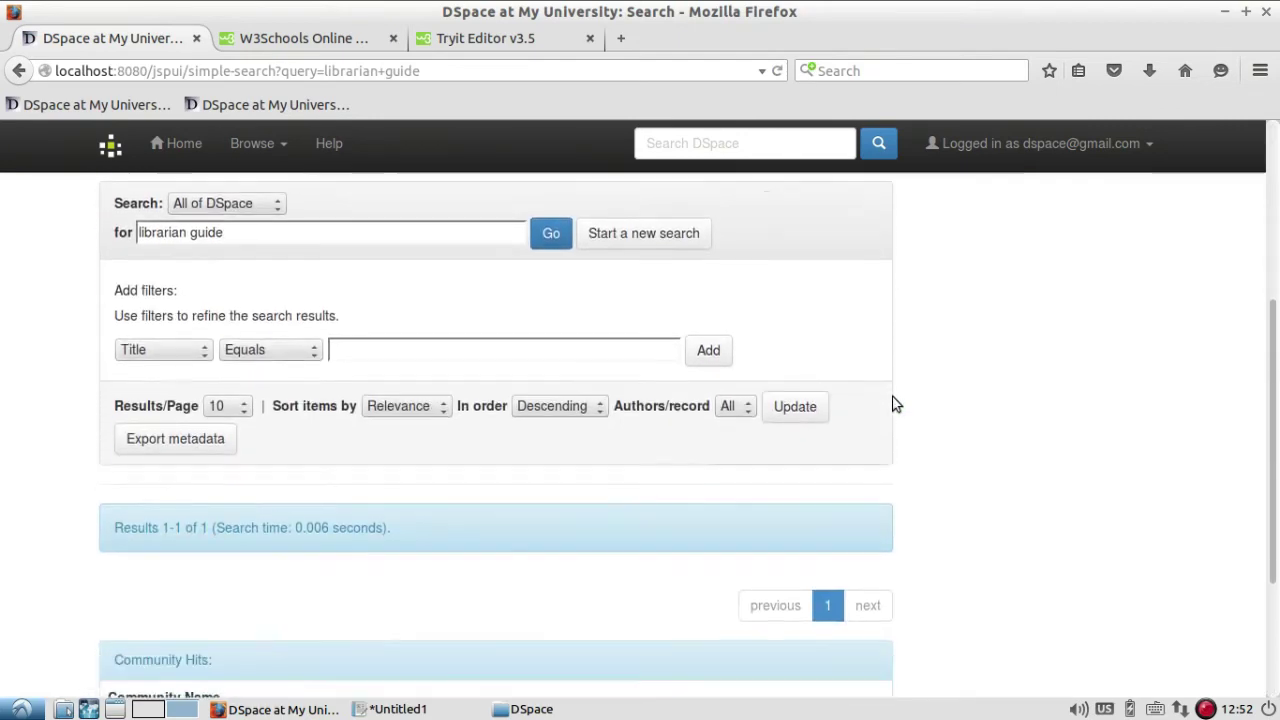
scroll(893, 400, "up", 5)
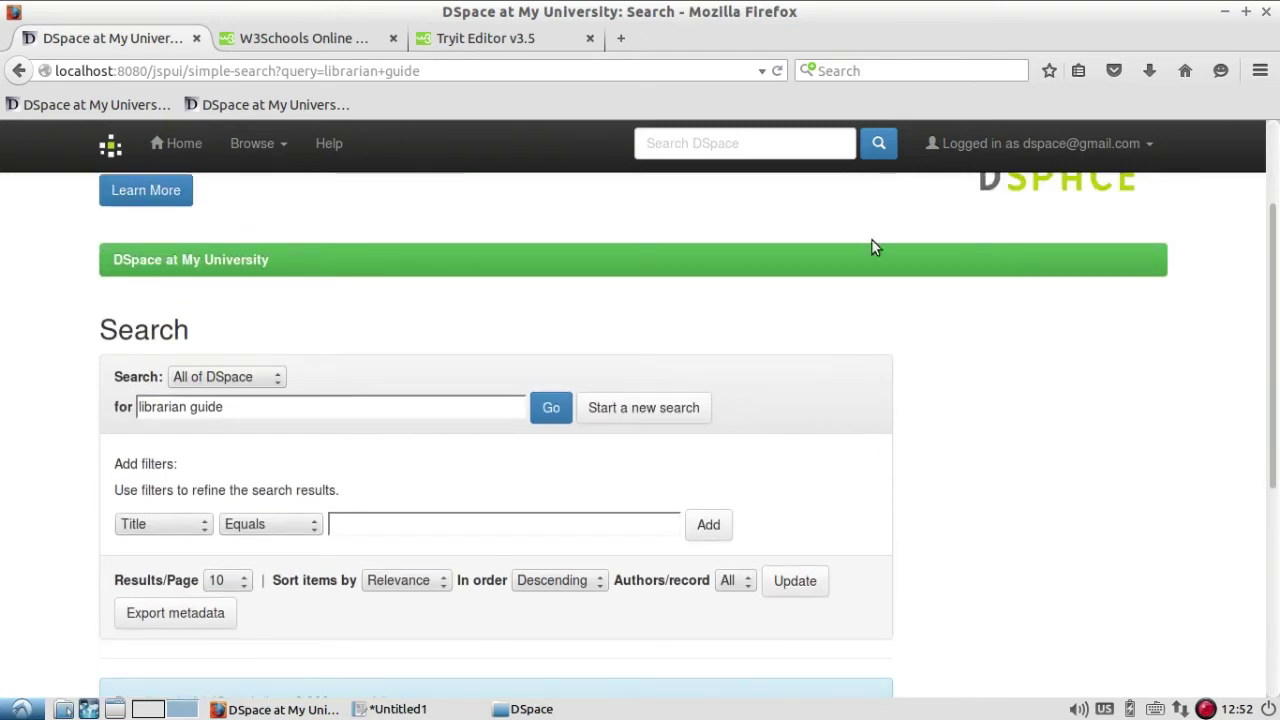
left_click(776, 71)
scroll(922, 389, "down", 4)
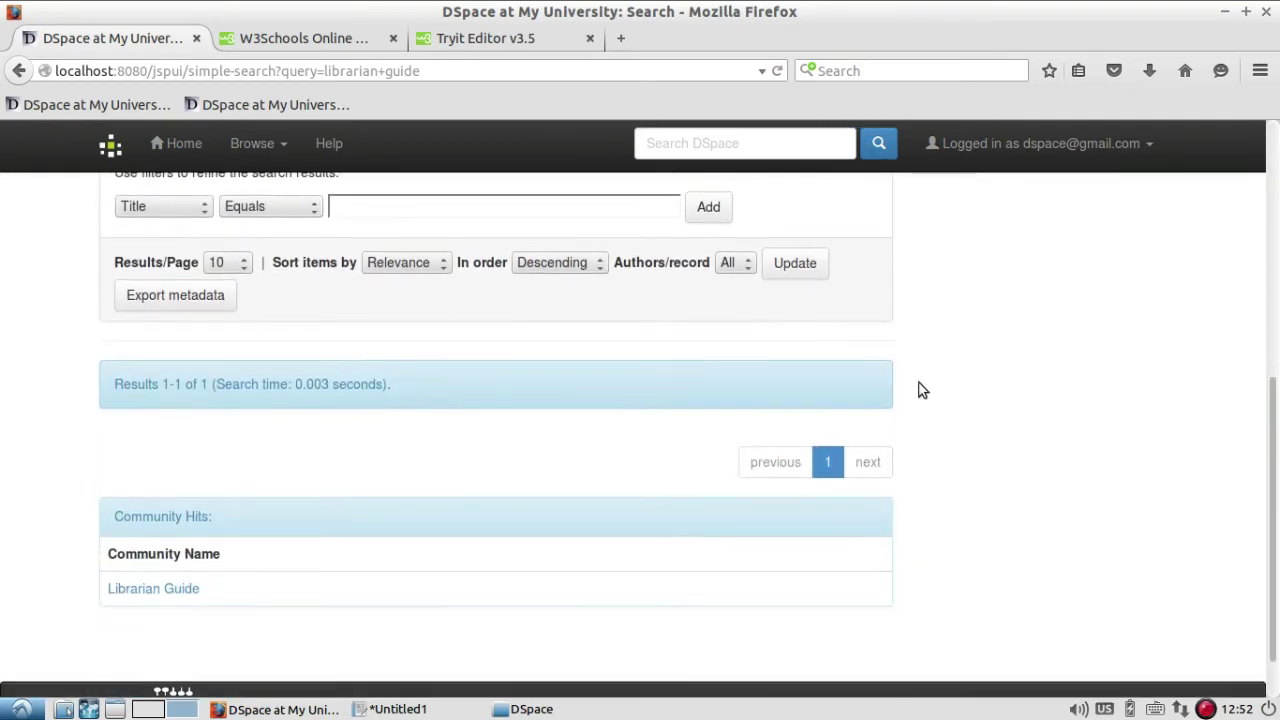
scroll(922, 389, "up", 4)
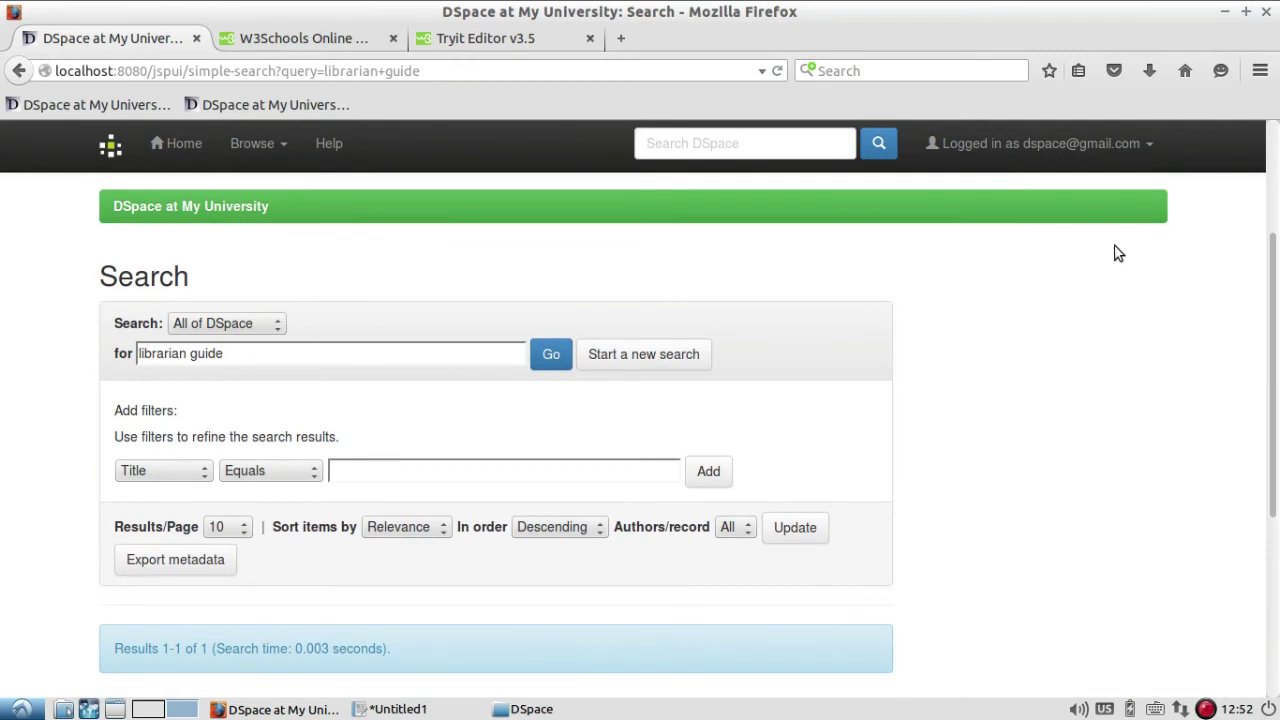
- Look up item handle 123456789/7 through Administer > Content > Items
left_click(1148, 146)
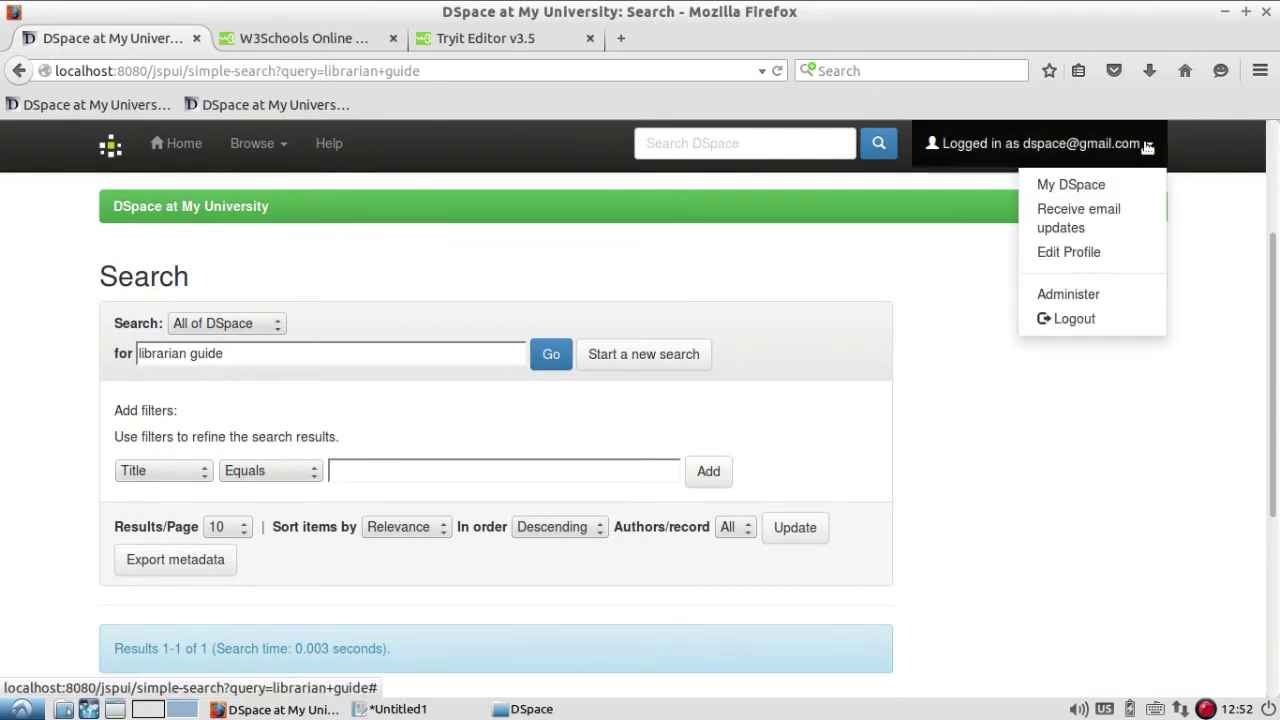
left_click(1117, 296)
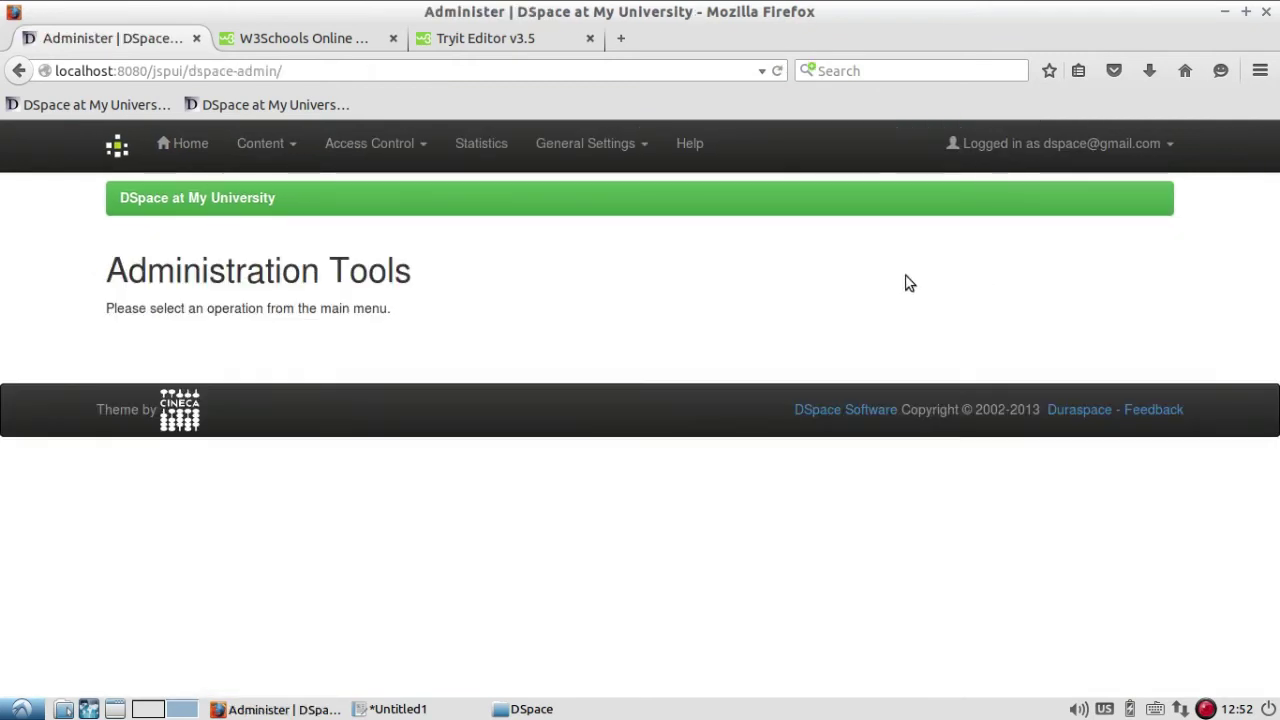
left_click(262, 143)
left_click(301, 232)
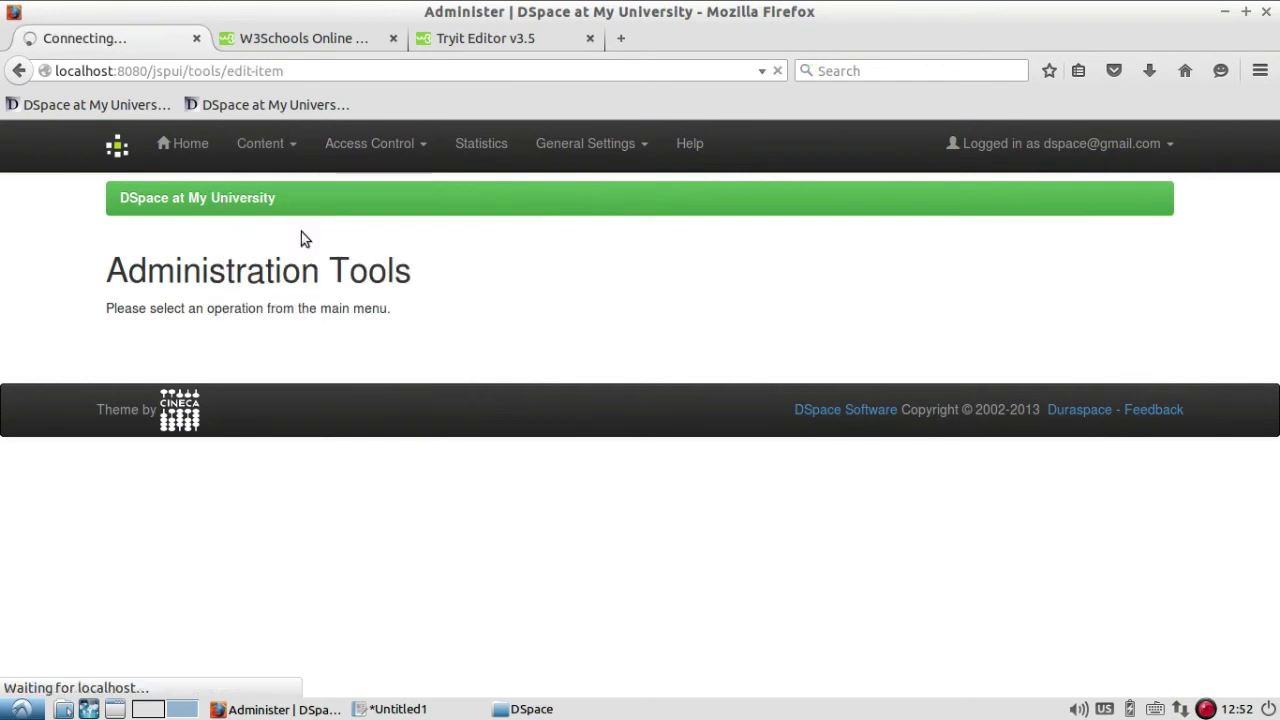
left_click(434, 341)
left_click(440, 370)
left_click(450, 364)
left_click(574, 341)
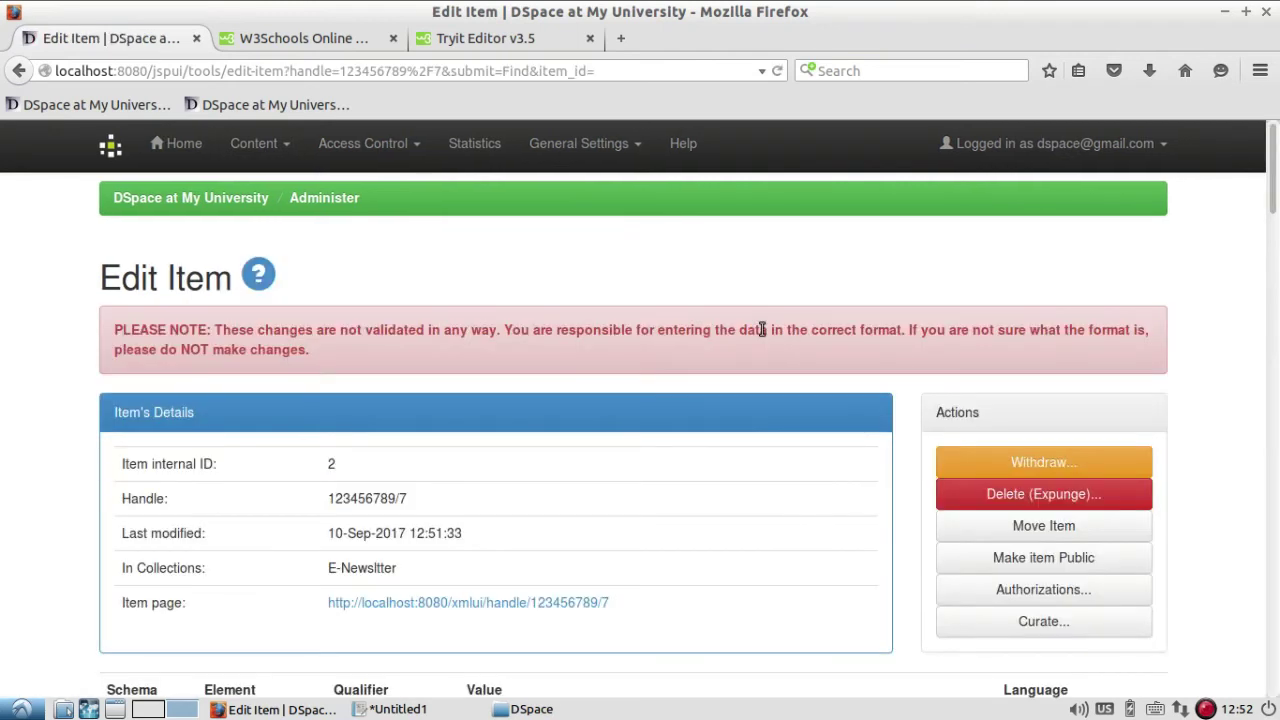
- Make item 123456789/7 public and return to the repository home page
scroll(762, 329, "down", 2)
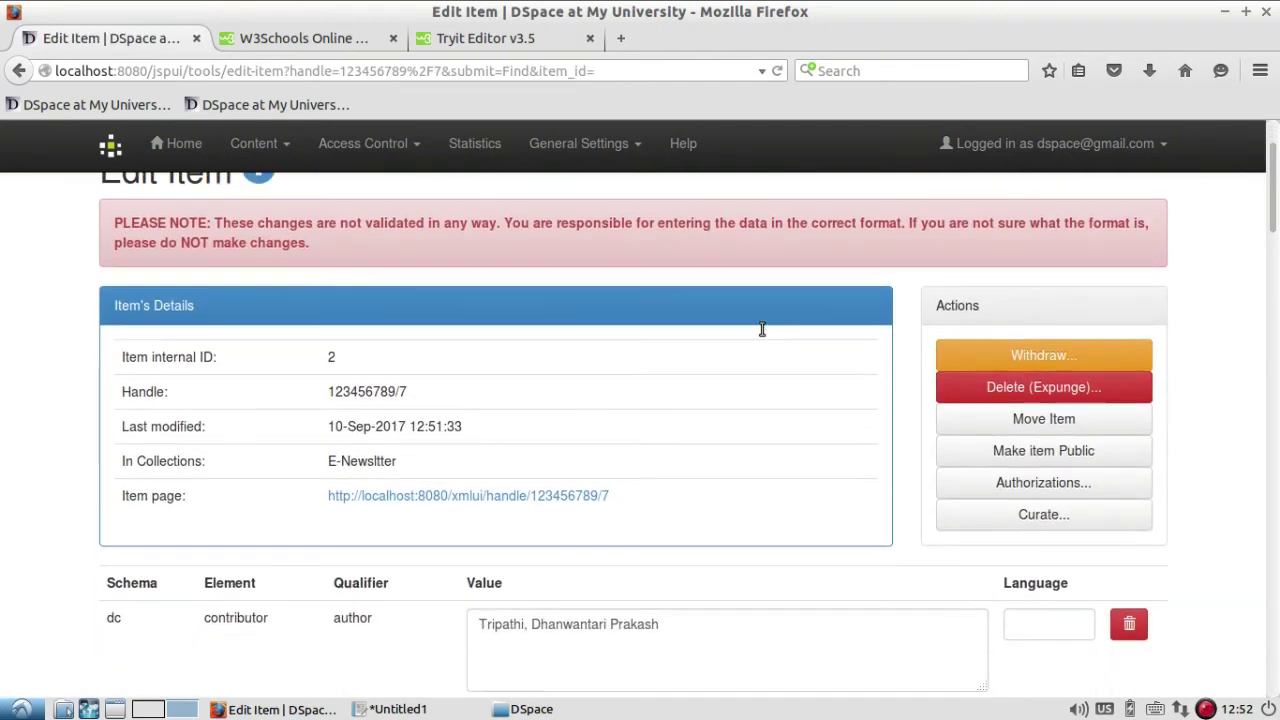
left_click(1090, 459)
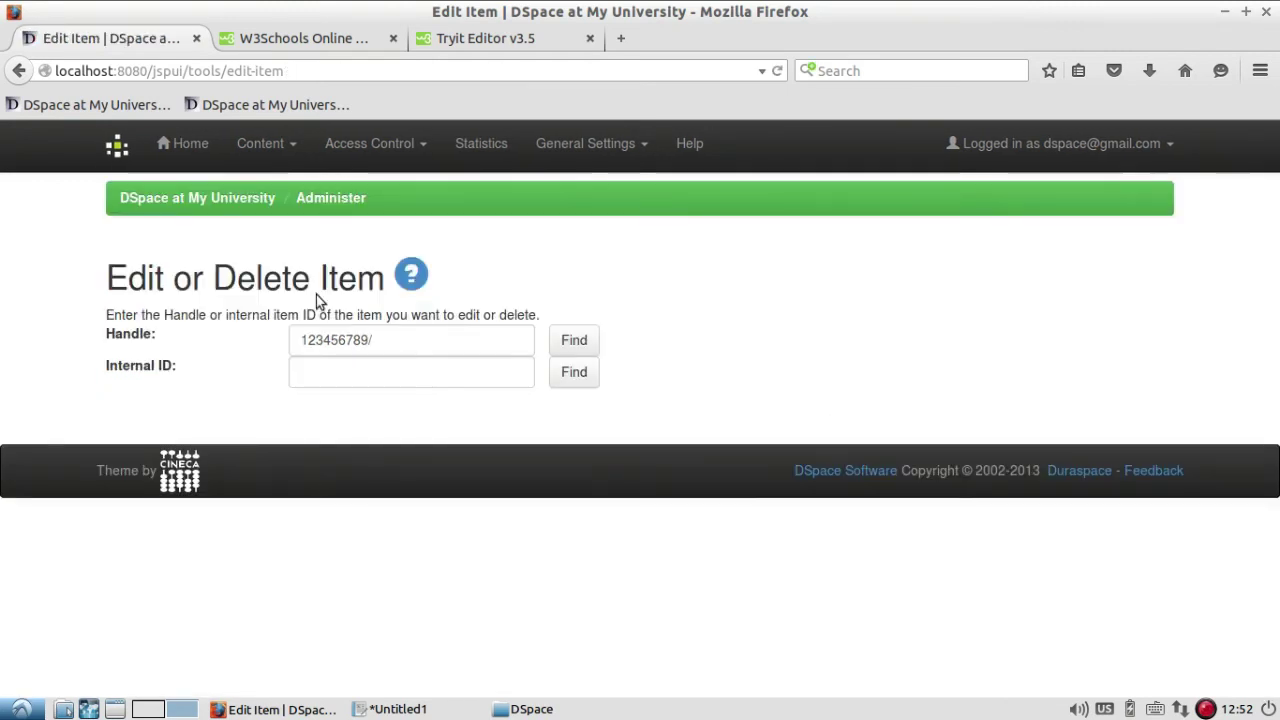
left_click(170, 150)
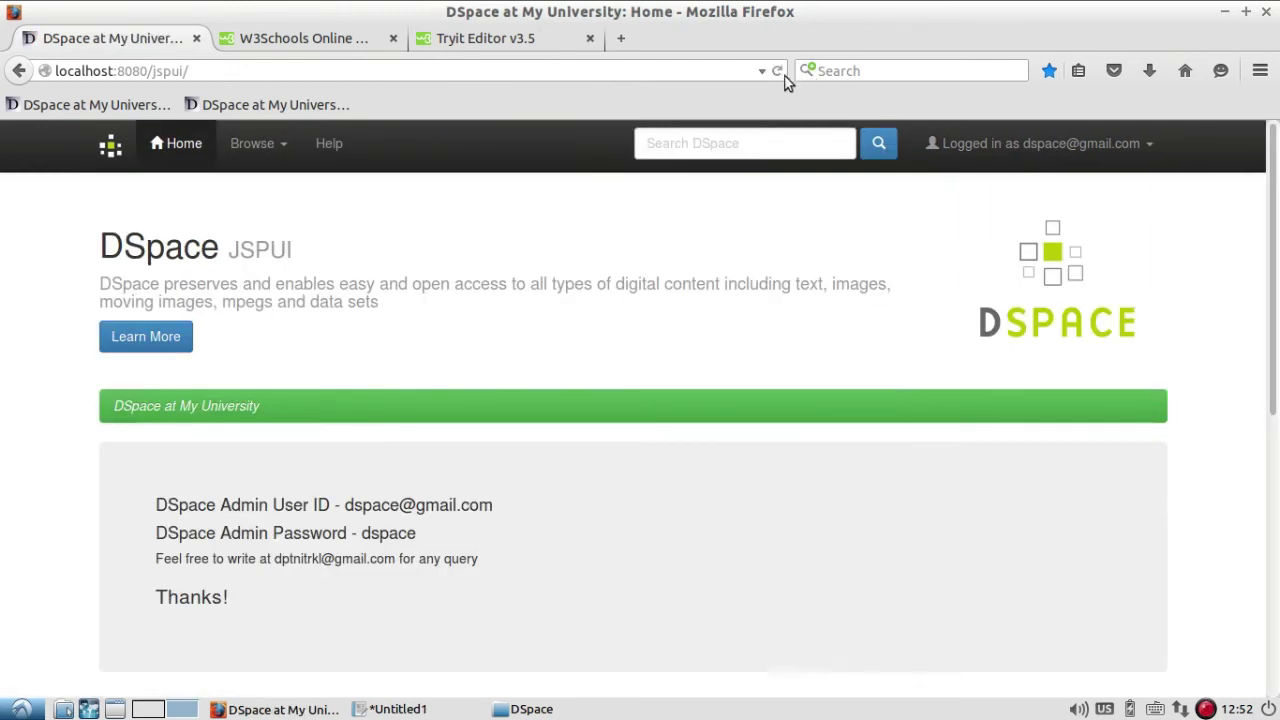
- Reload the home page until Librarian Guide counts 1 item, with Discover facets including 2017
left_click(777, 73)
scroll(735, 350, "down", 5)
scroll(735, 353, "down", 4)
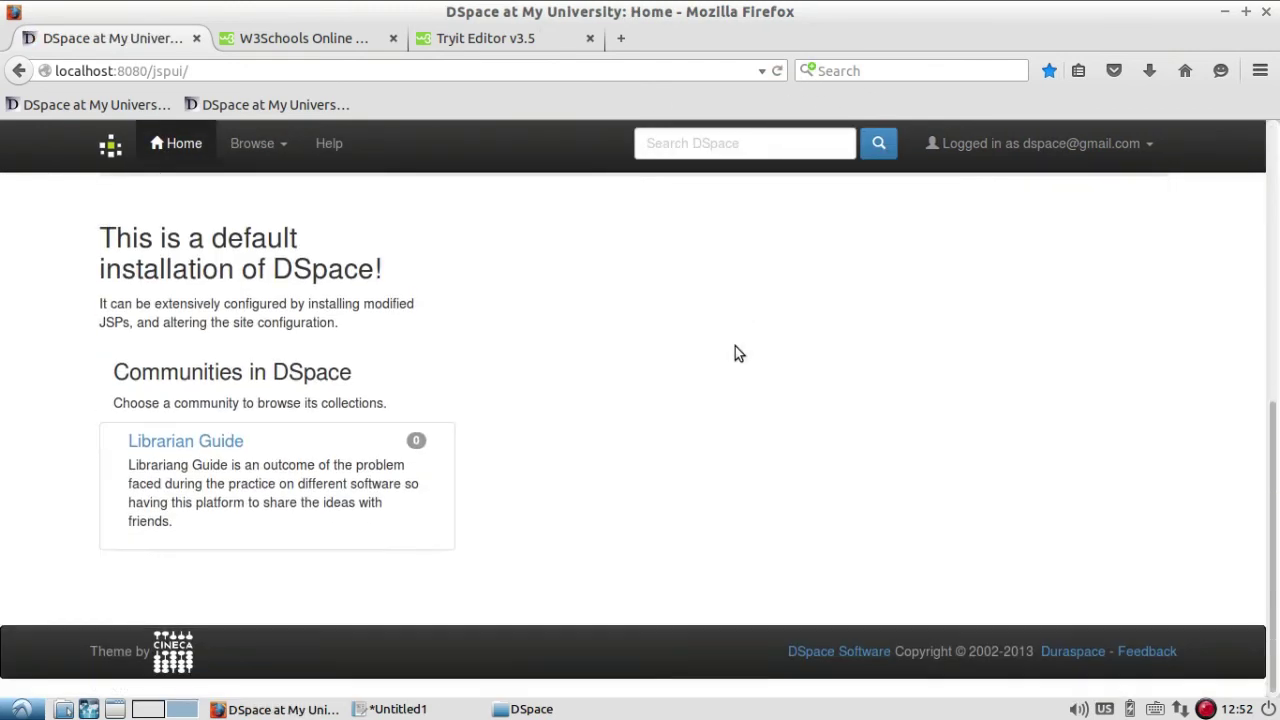
left_click(777, 80)
left_click(779, 85)
left_click(780, 72)
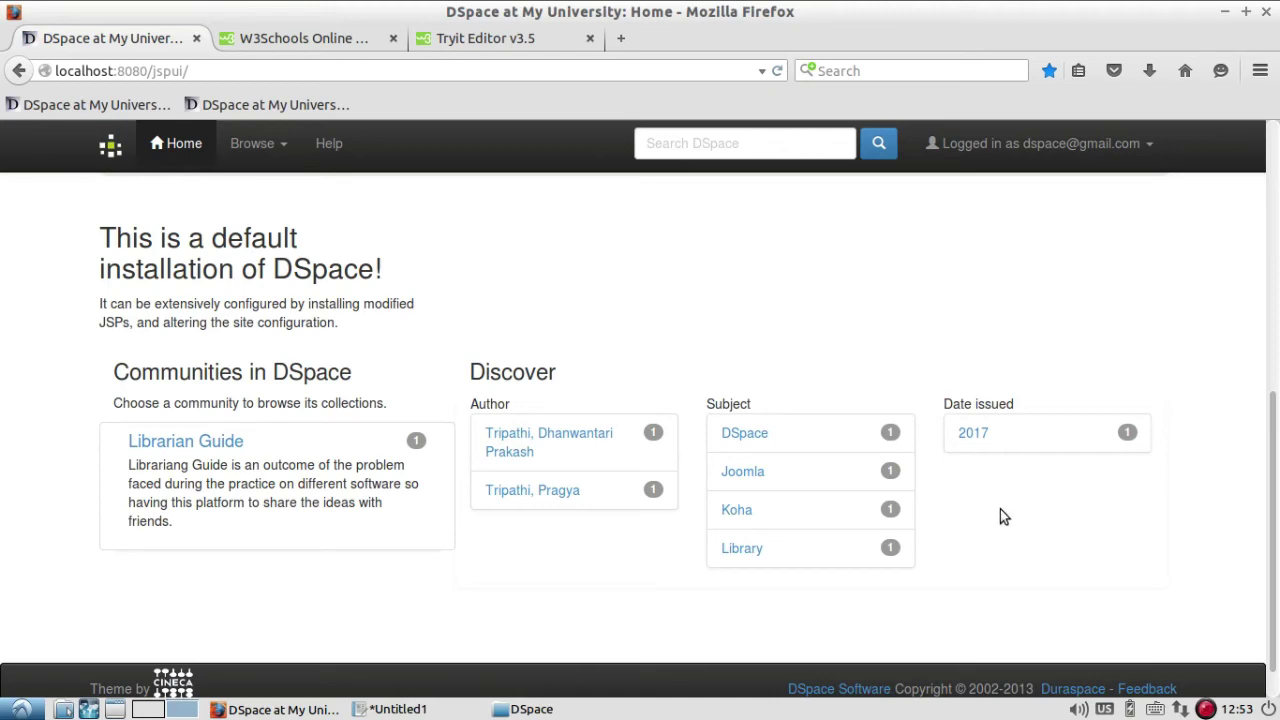
scroll(1000, 510, "up", 10)
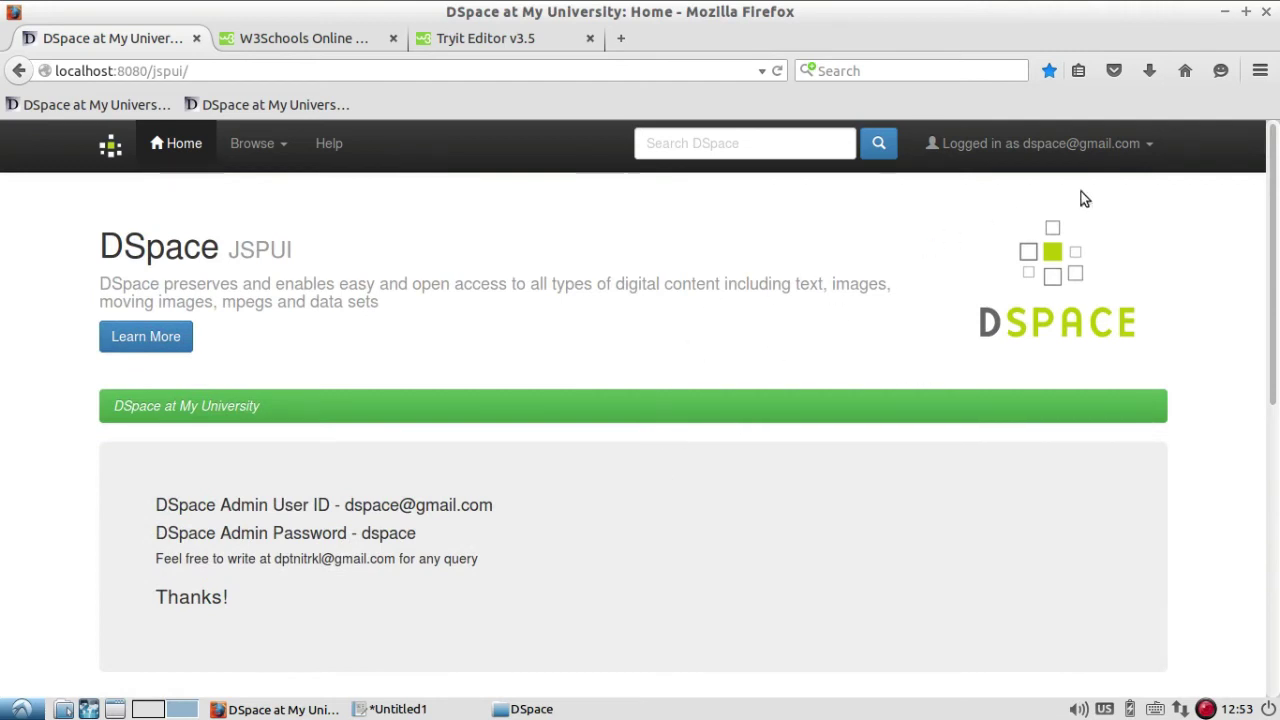
- Look up item handle 123456789/7 through Administer > Content > Items
left_click(1130, 150)
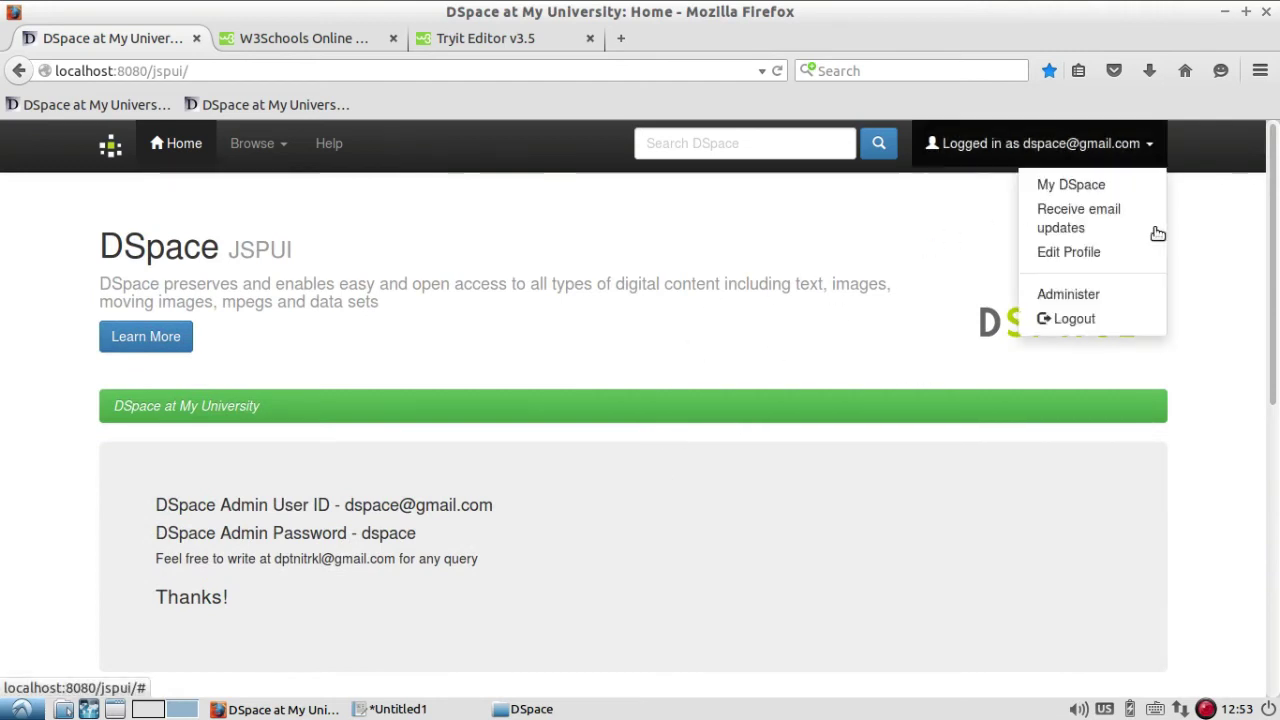
left_click(1122, 296)
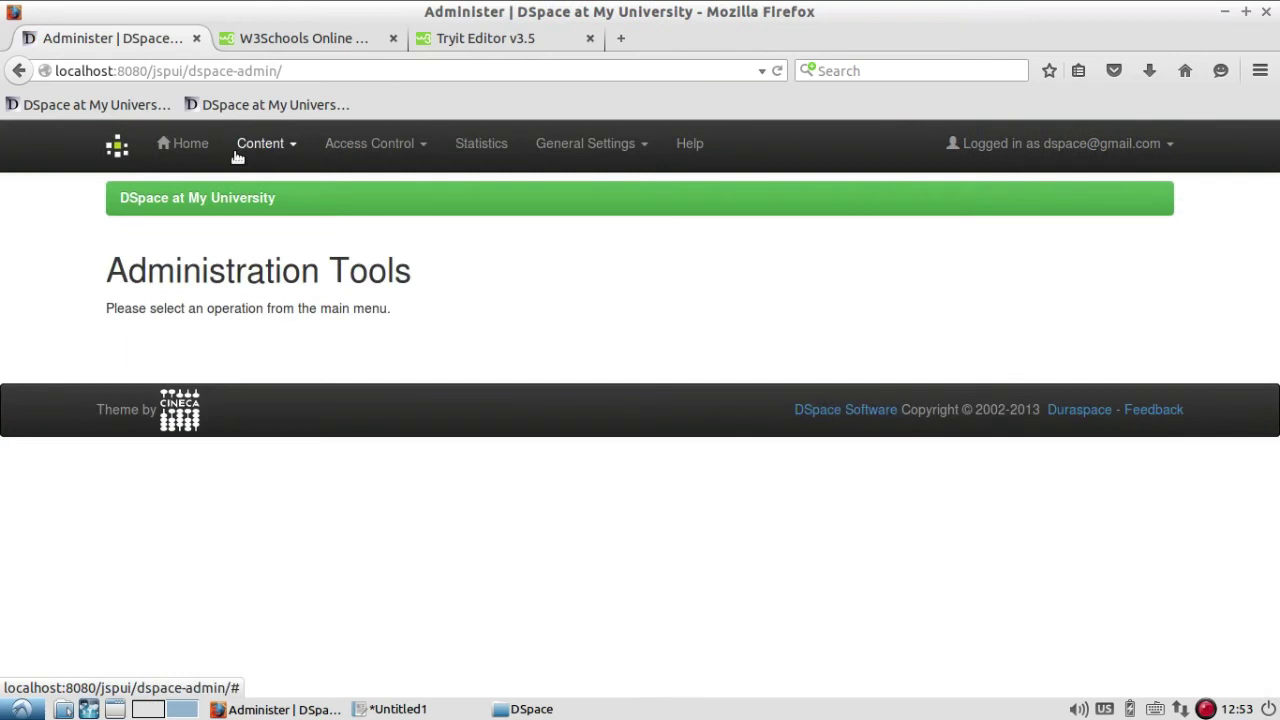
left_click(270, 150)
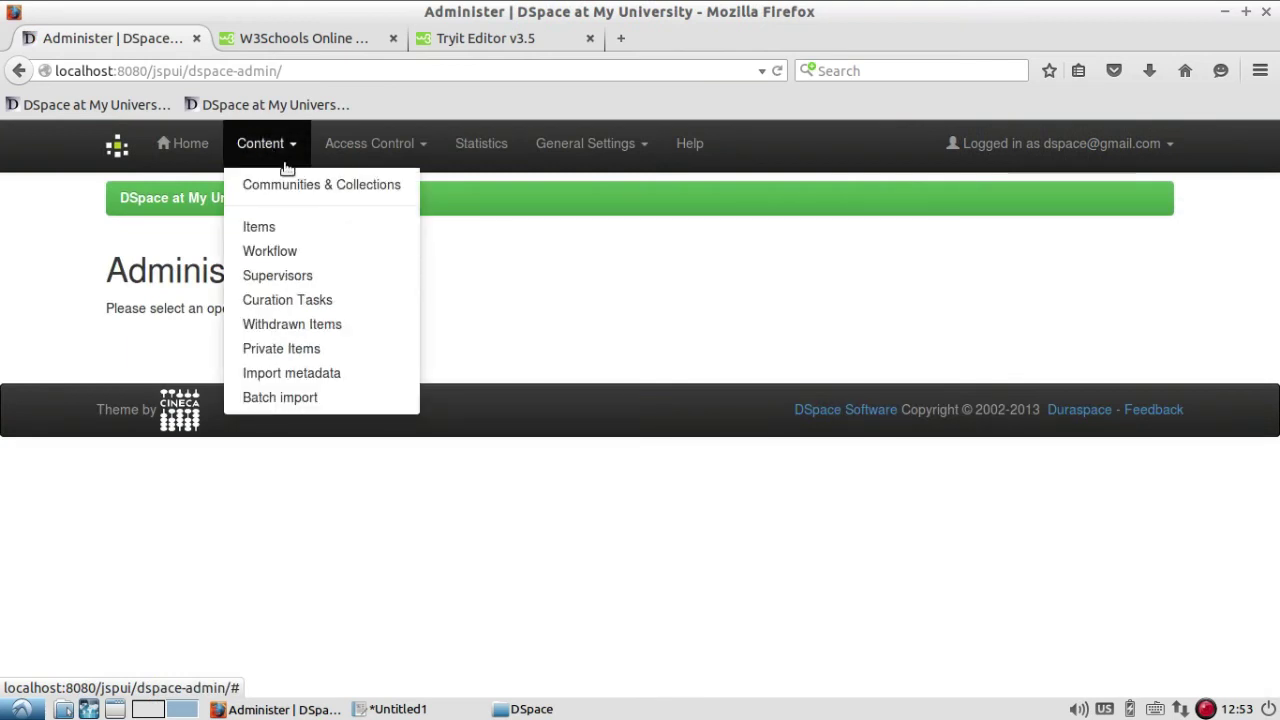
left_click(366, 237)
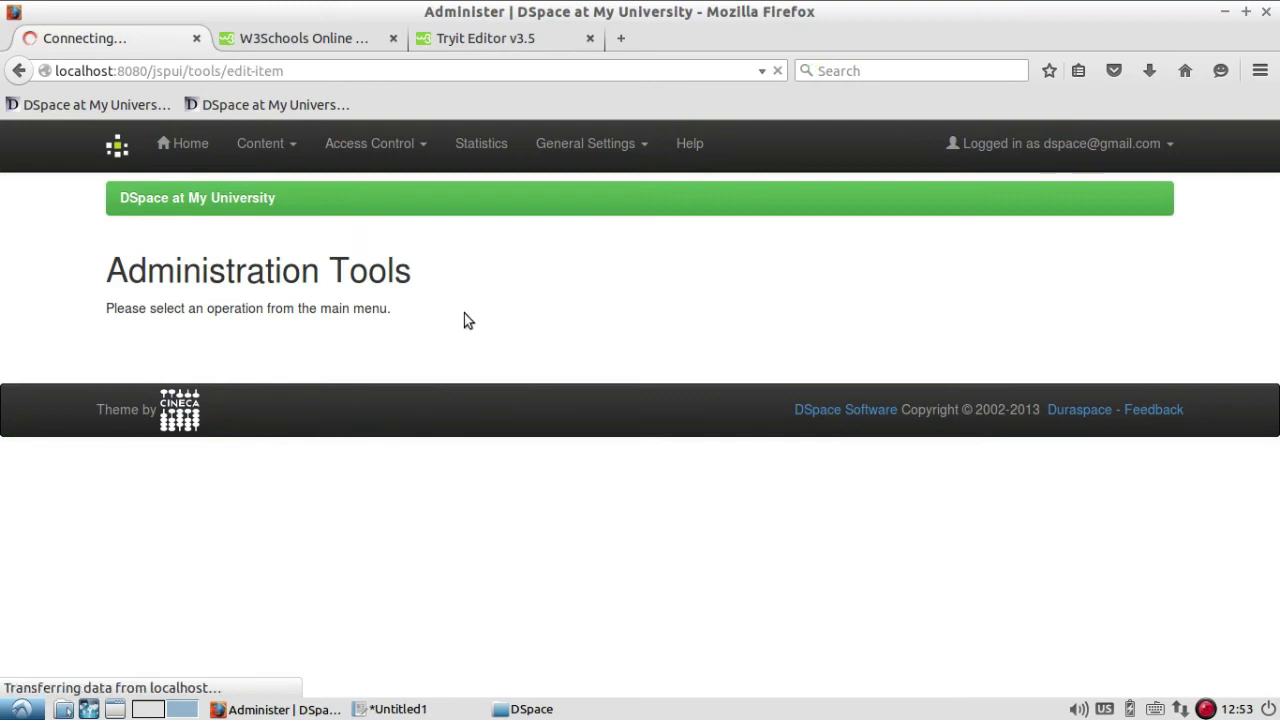
left_click(432, 341)
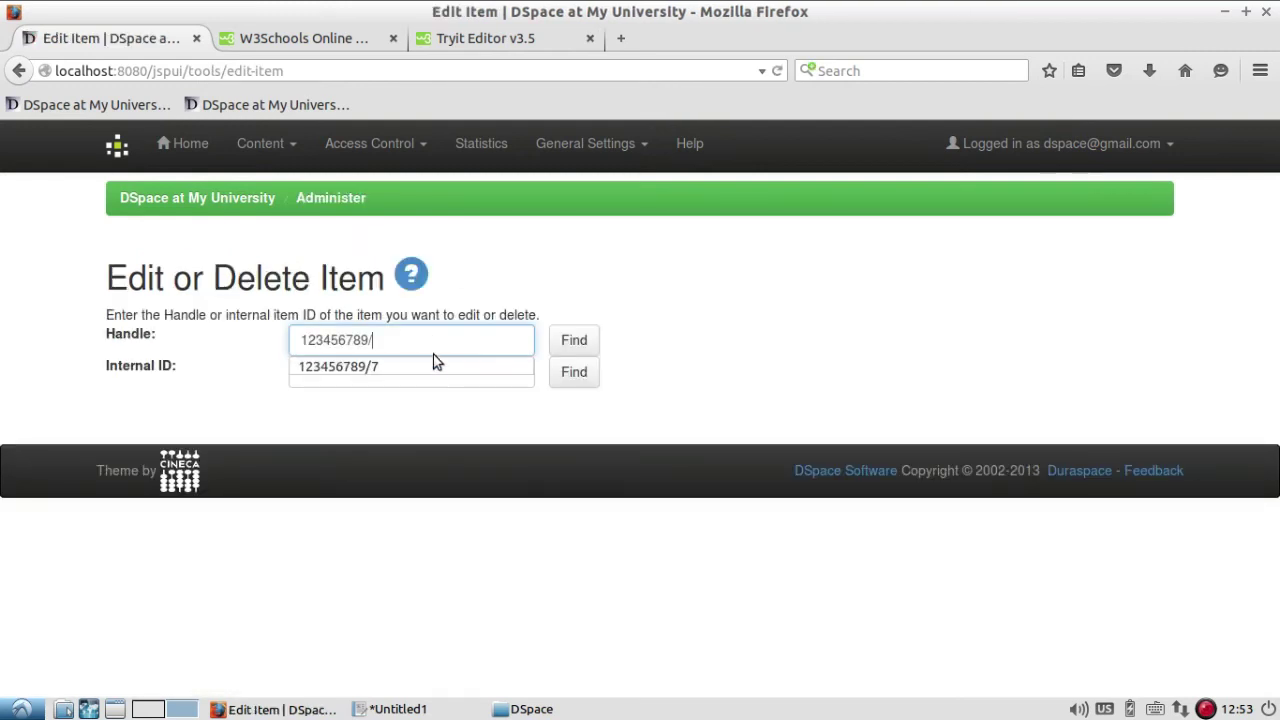
left_click(435, 366)
left_click(586, 341)
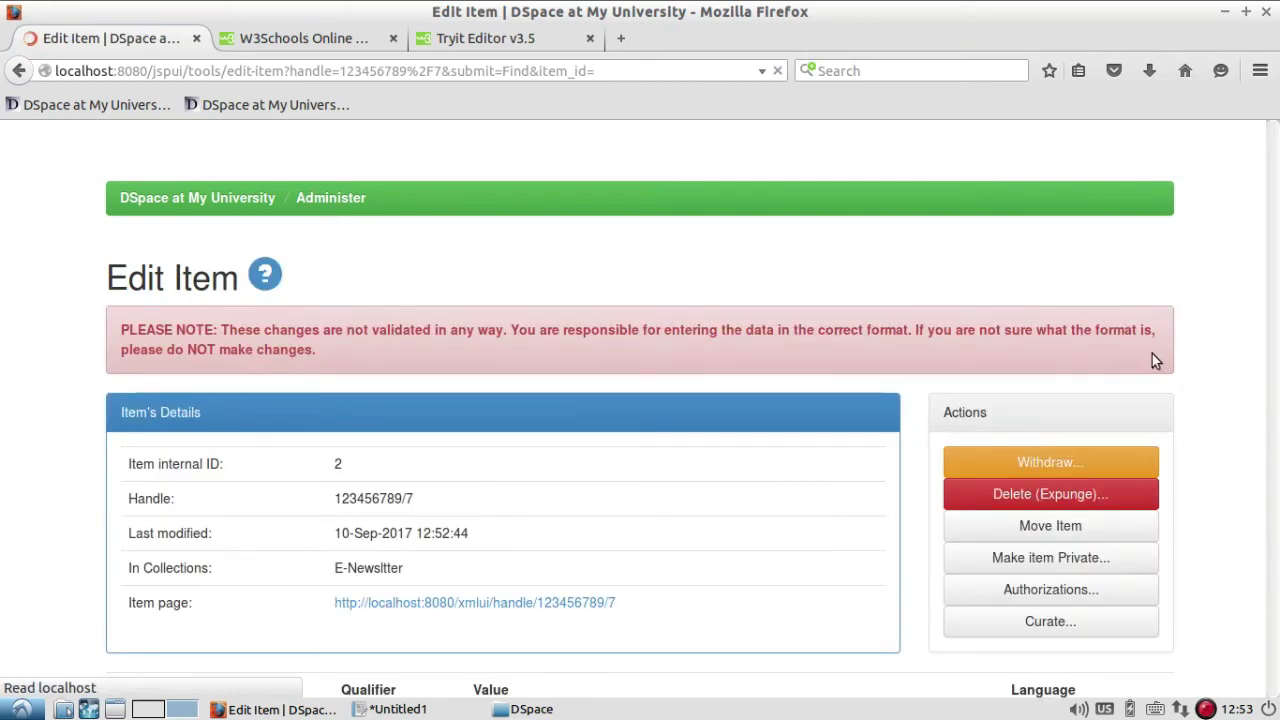
- Expunge Monthly E-Newsletter Vol 1 Issue 1 by confirming Delete on the confirmation page
scroll(1195, 363, "down", 2)
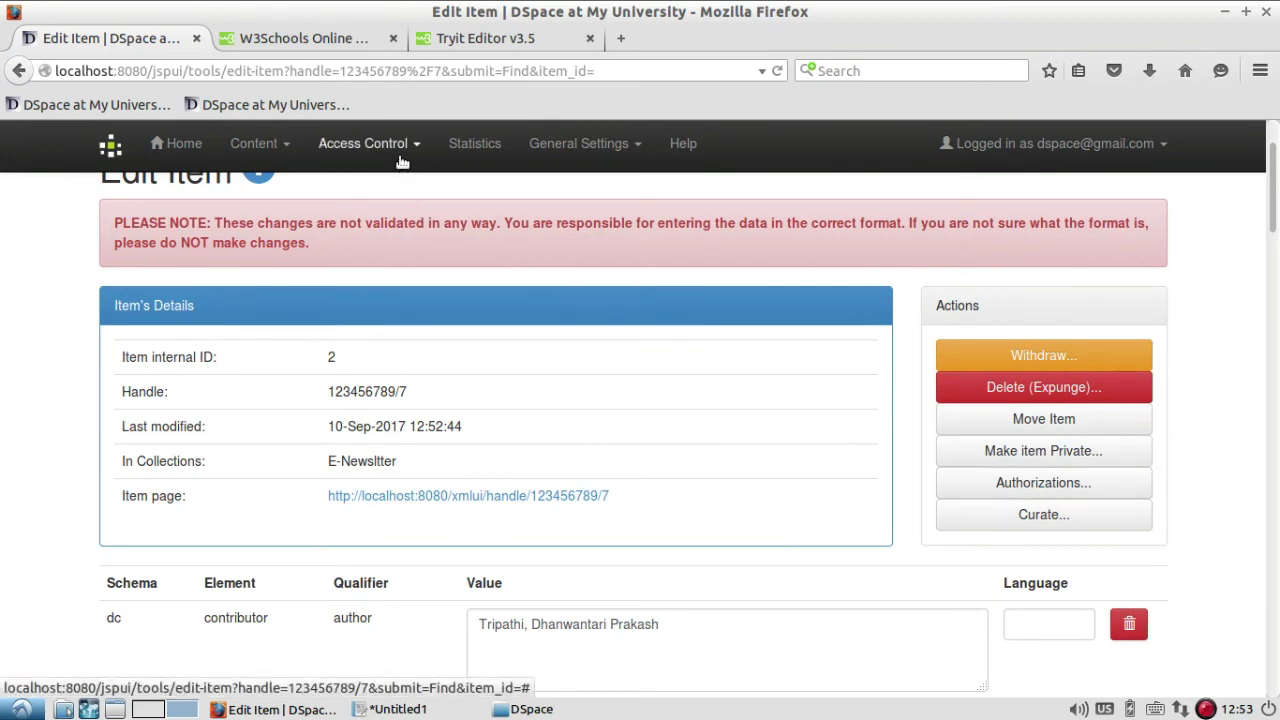
left_click(1100, 396)
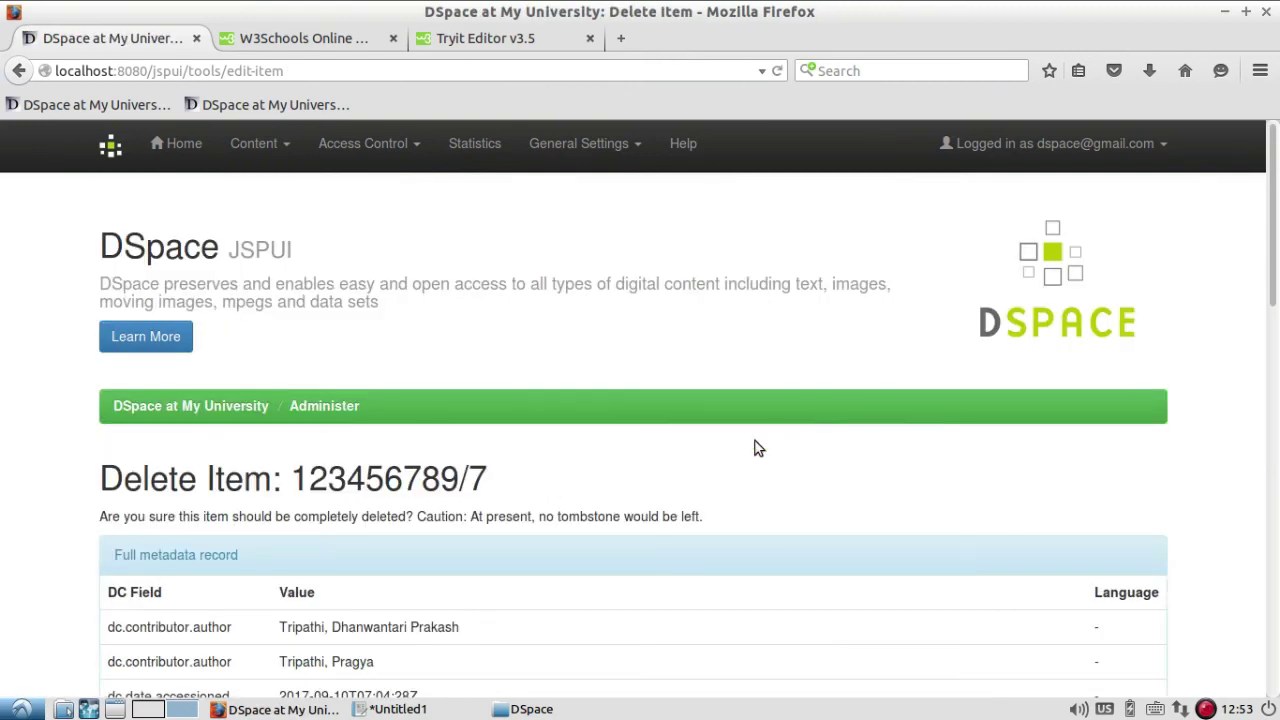
scroll(757, 448, "down", 10)
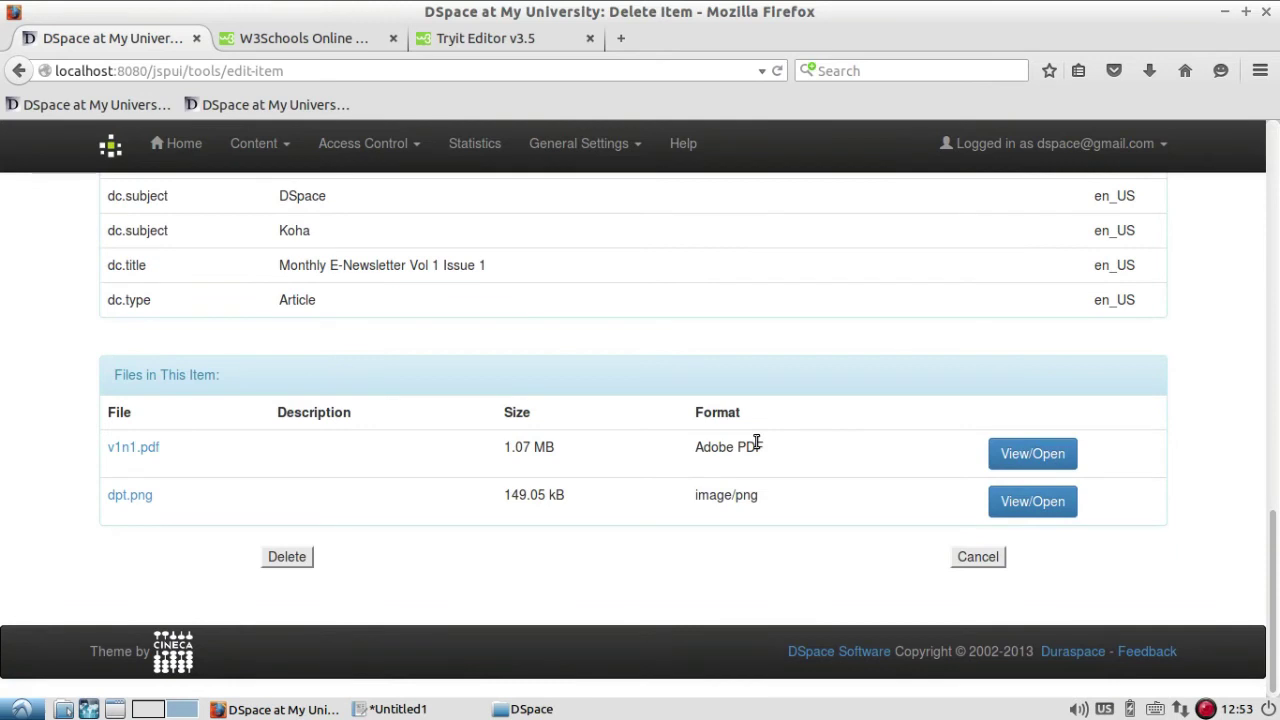
left_click(302, 561)
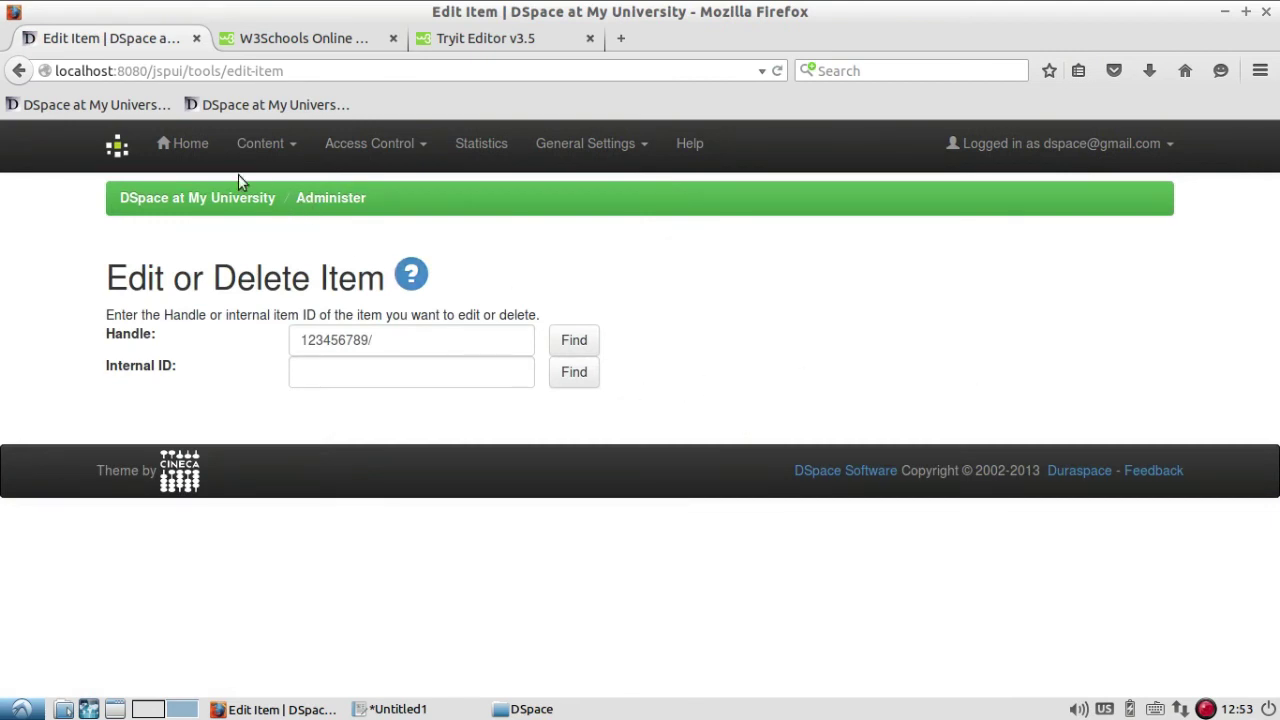
- Log out and confirm the public home page lists Librarian Guide with 0 items
left_click(184, 150)
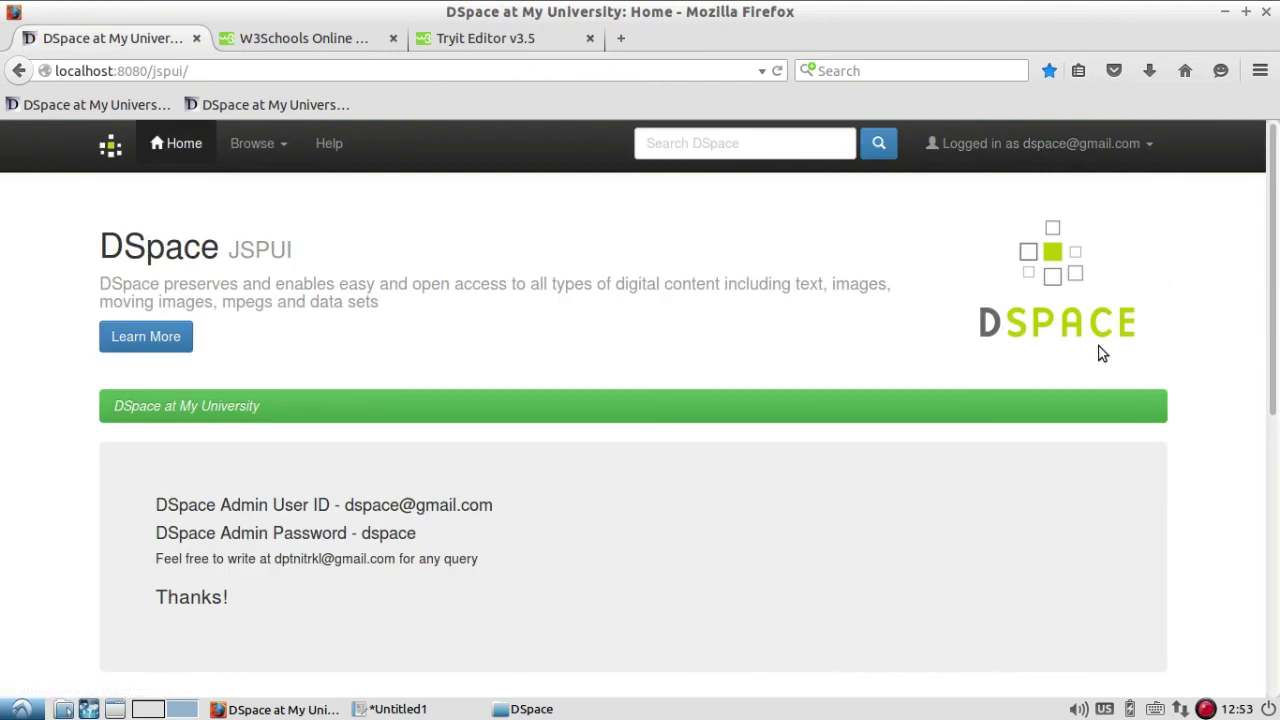
left_click(1137, 155)
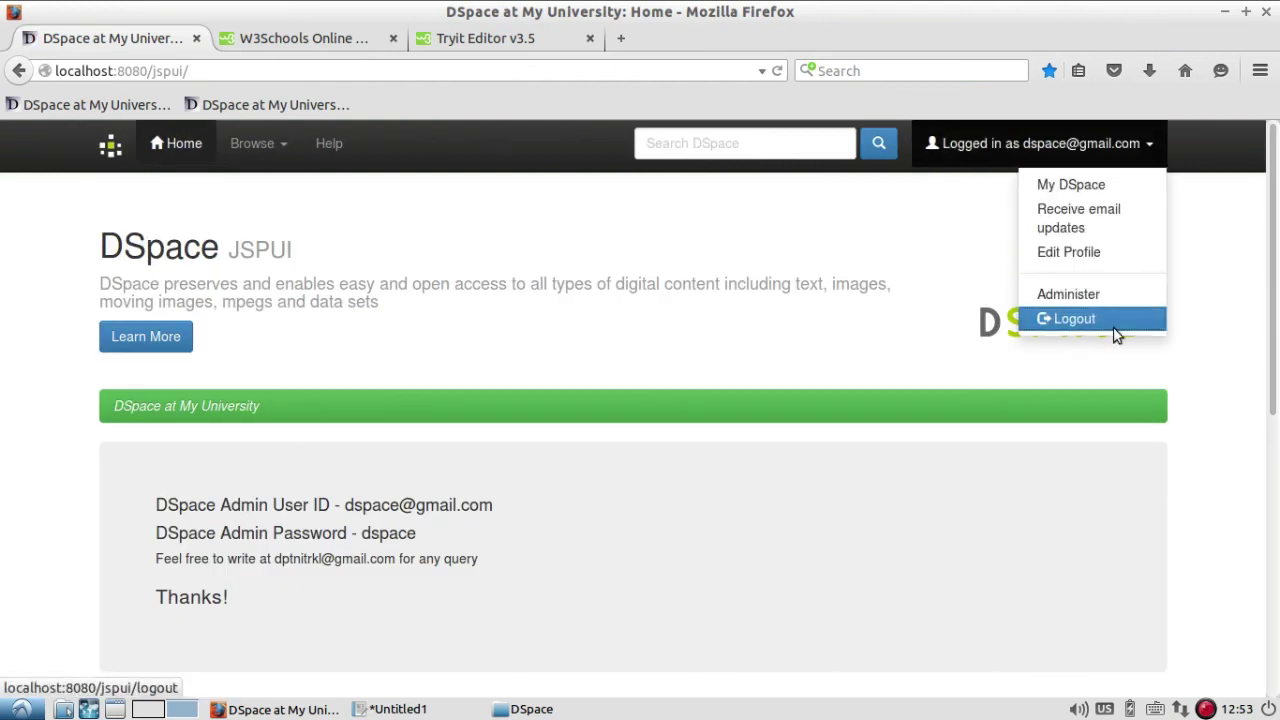
left_click(1112, 331)
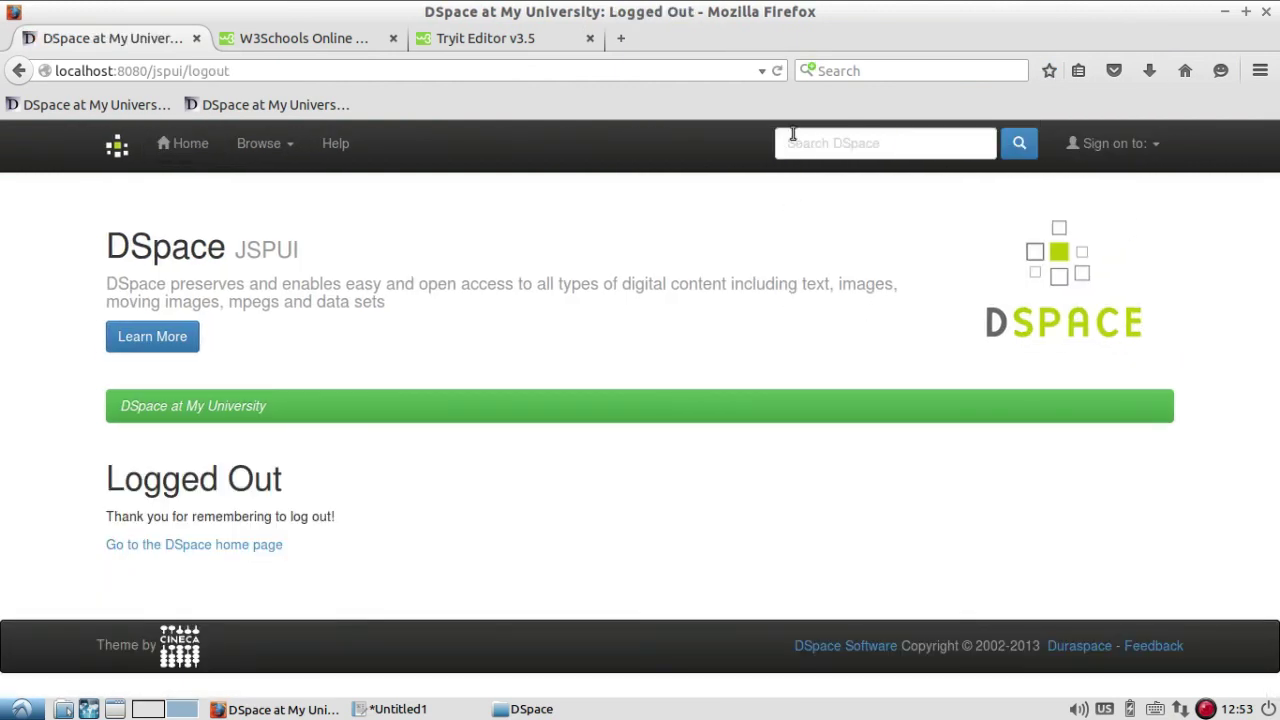
left_click(777, 70)
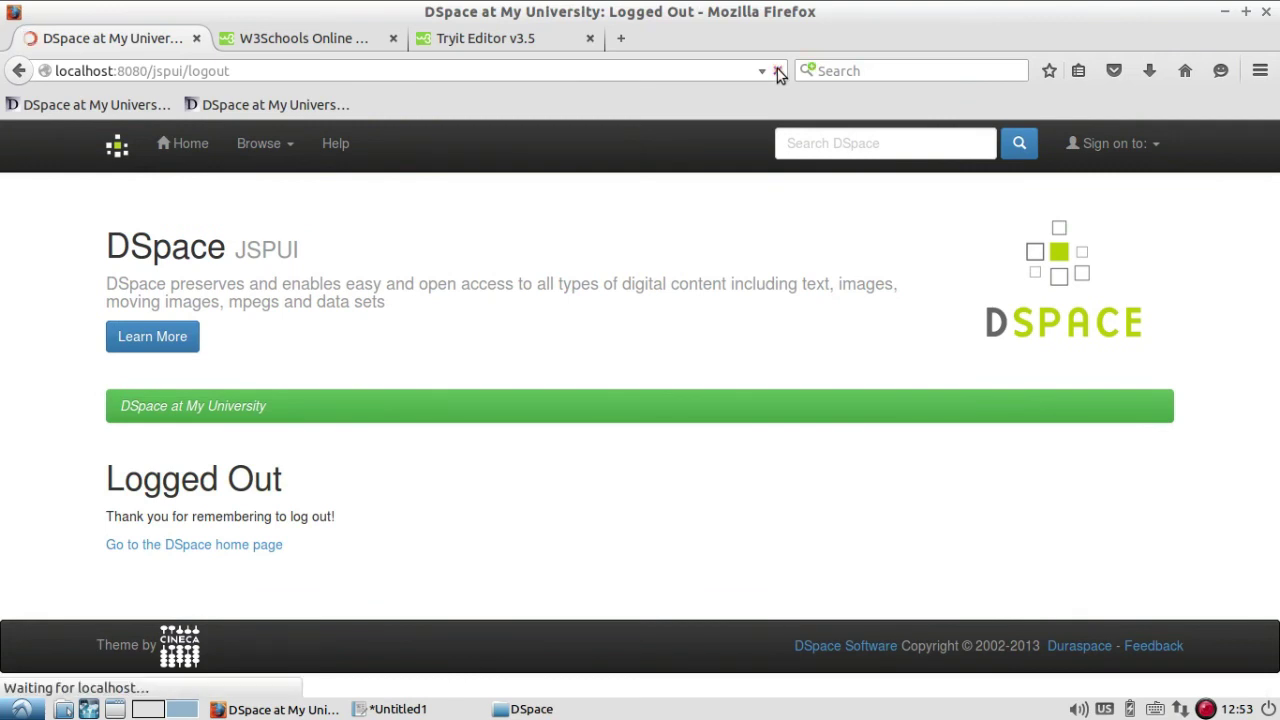
left_click(183, 146)
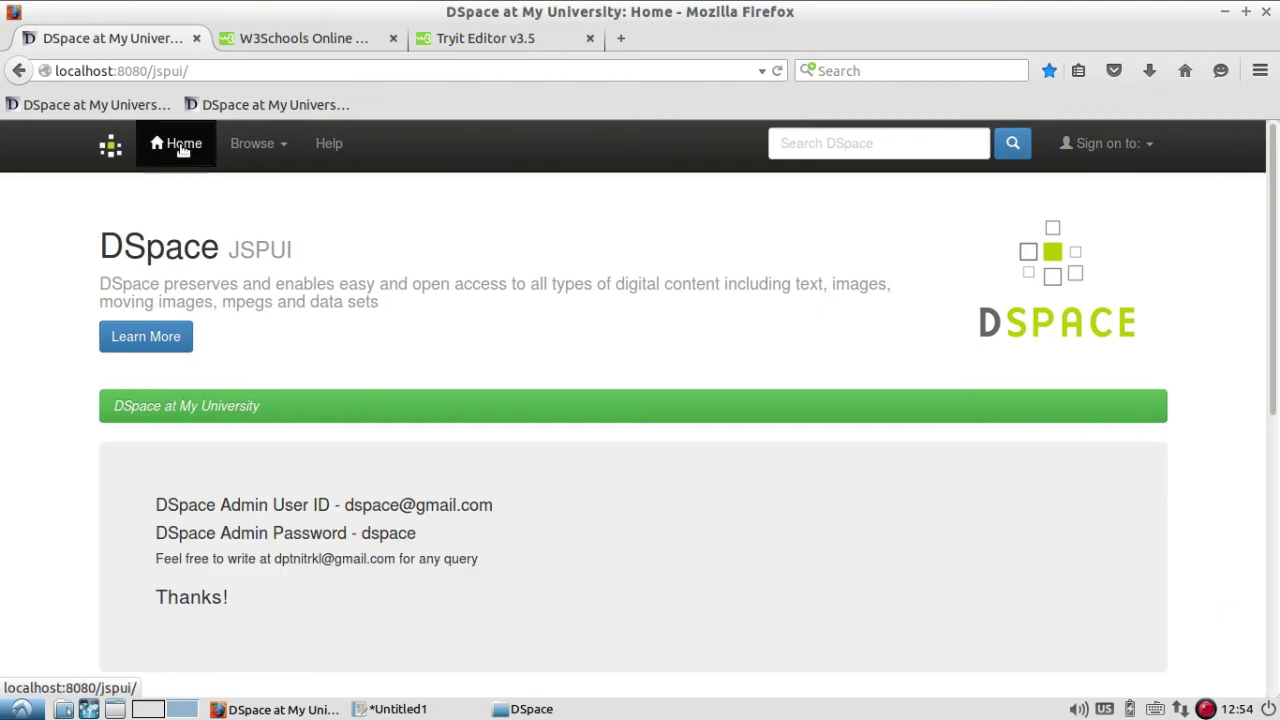
left_click(183, 146)
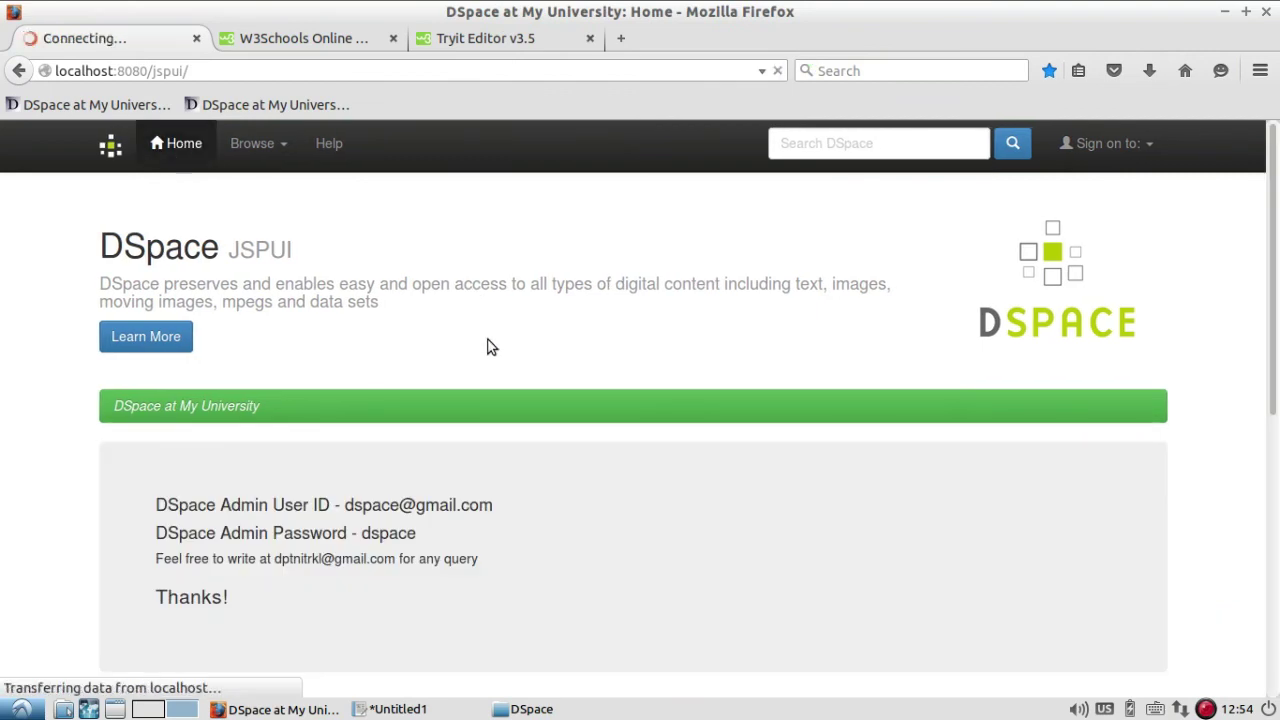
scroll(613, 326, "down", 5)
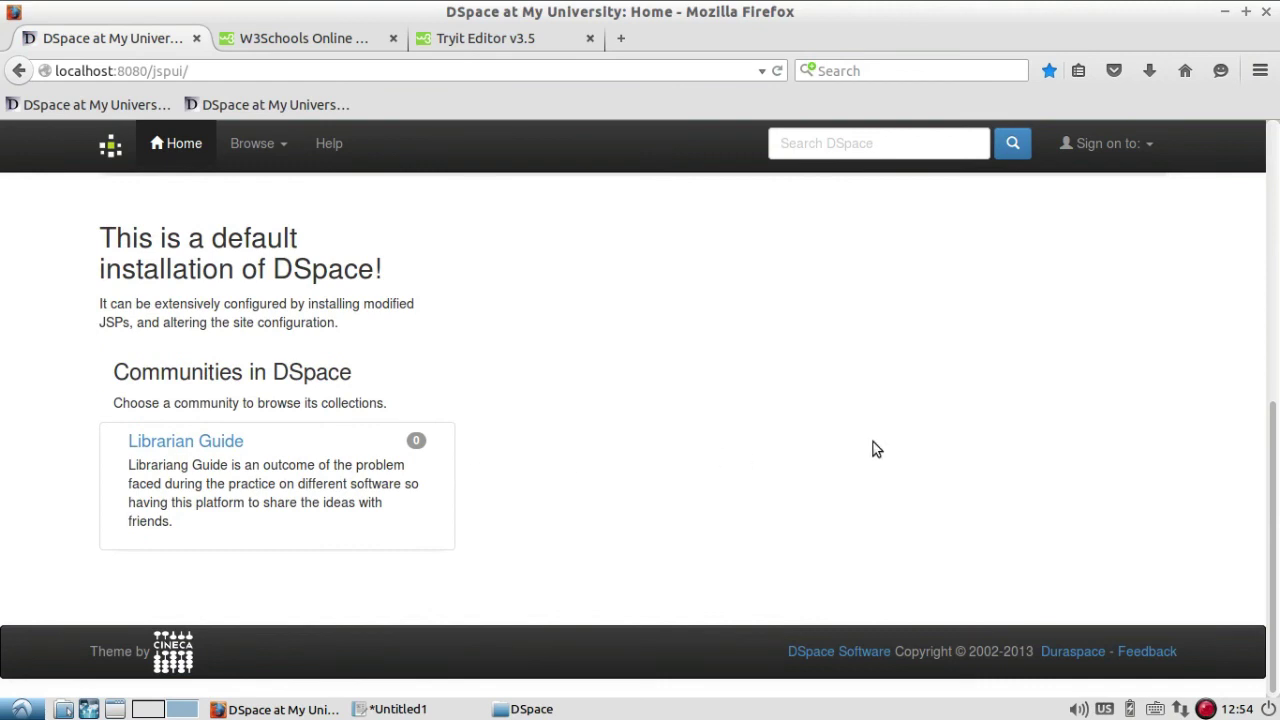
scroll(873, 447, "up", 5)
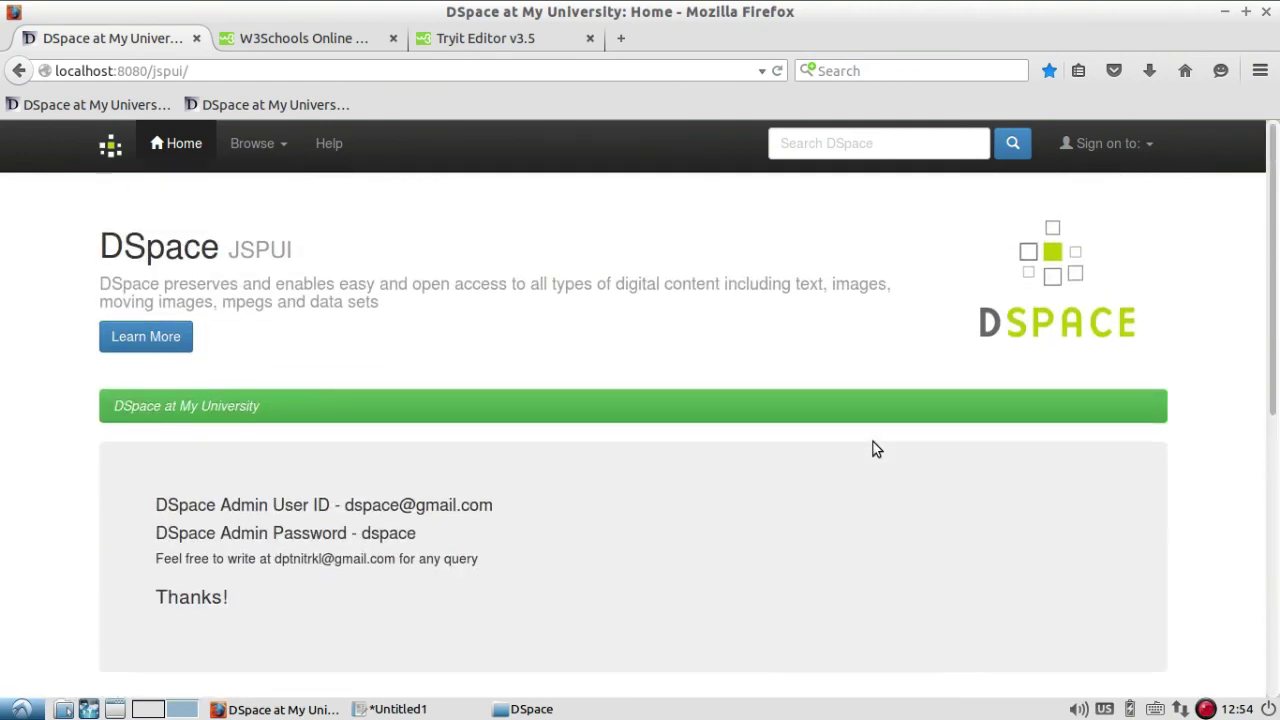